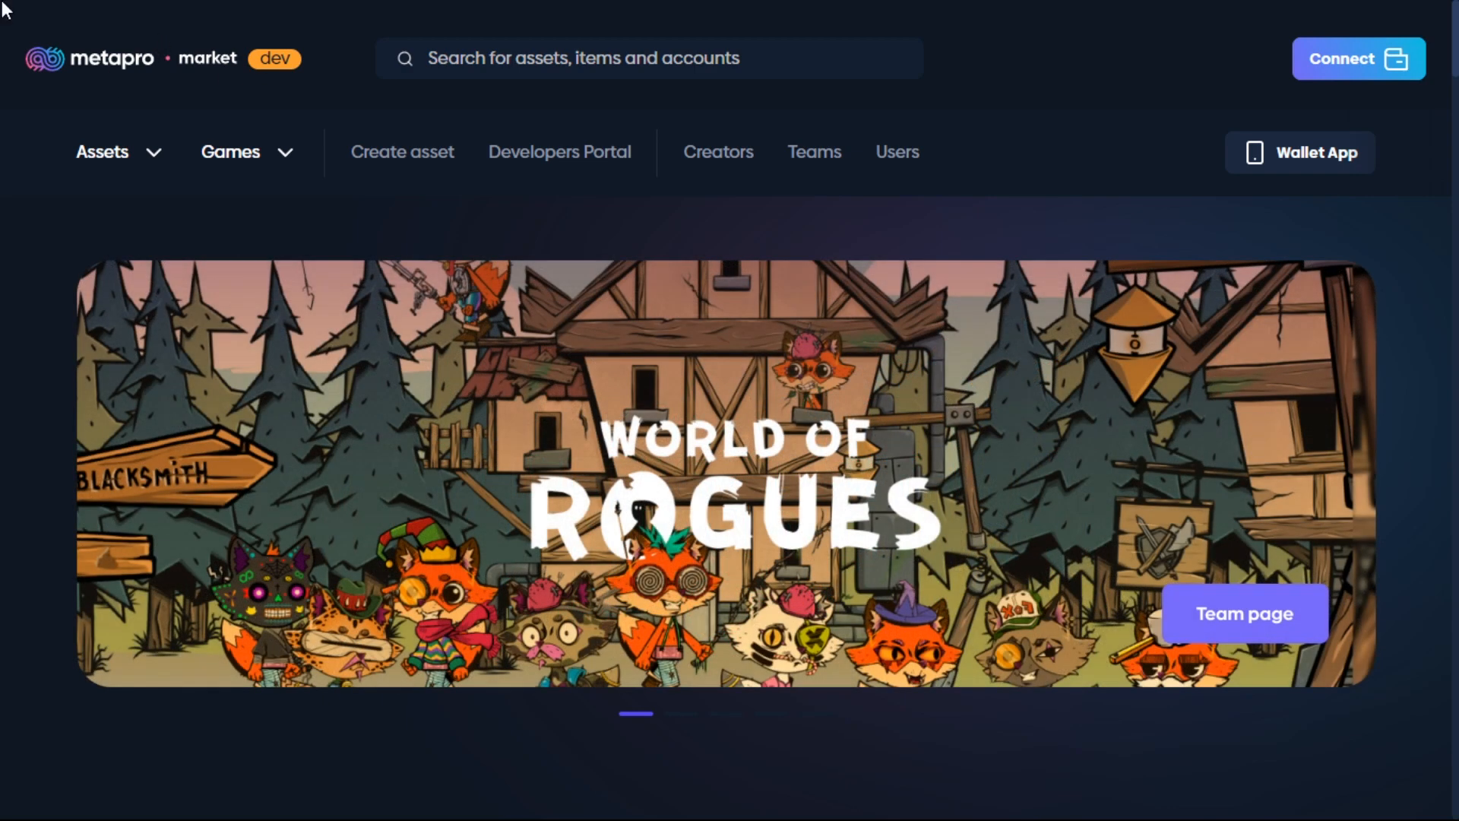
Step: Connect the wallet to the marketplace and go to the Developers Portal
{"action": "left_click", "coordinate": [1352, 75]}
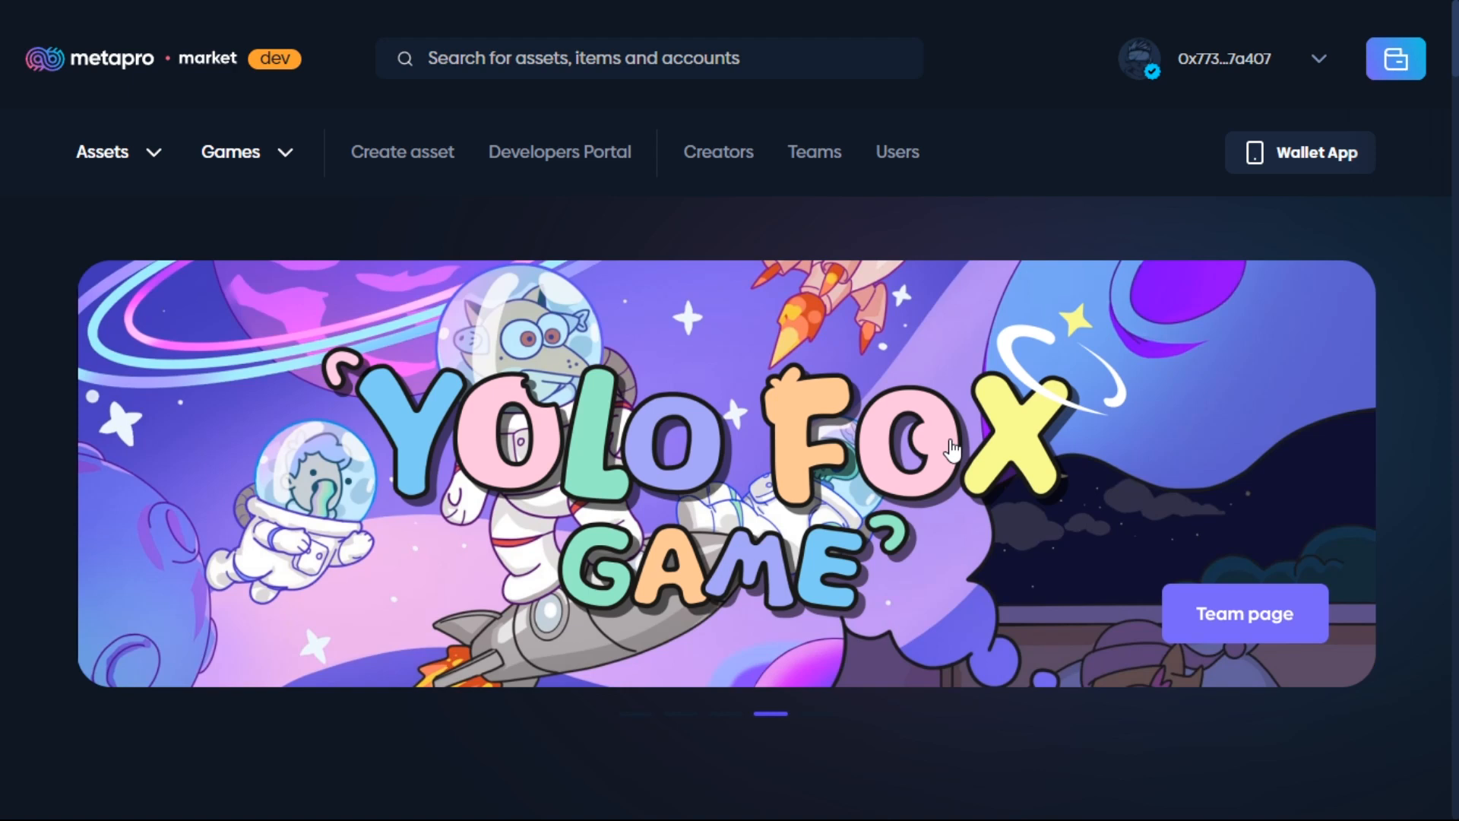
{"action": "left_click", "coordinate": [559, 173]}
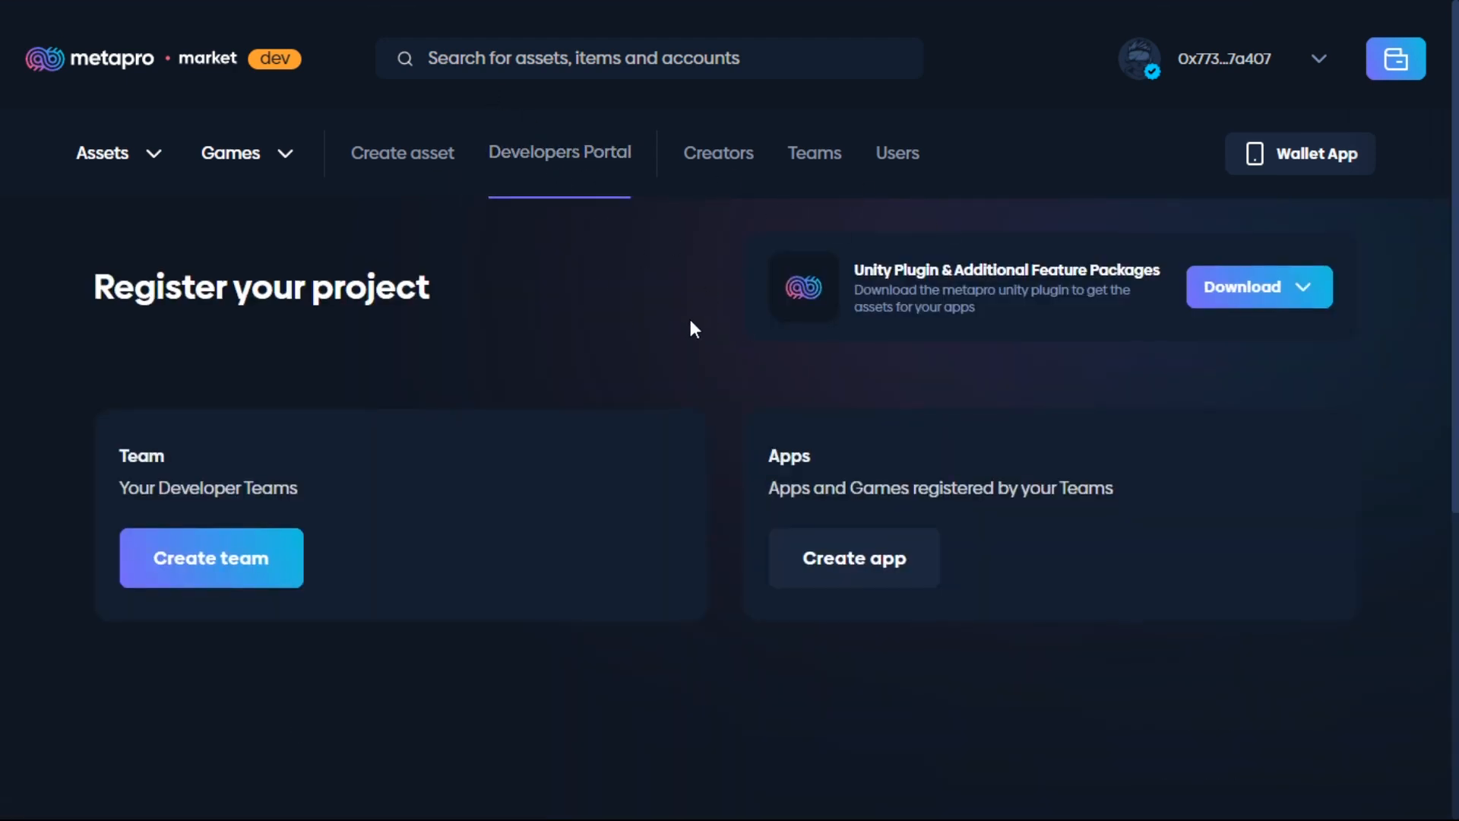
Step: Start a new team and upload 200x200_metapro as its avatar, adjusting zoom and rotation
{"action": "scroll", "coordinate": [688, 334], "scroll_direction": "down", "scroll_amount": 2}
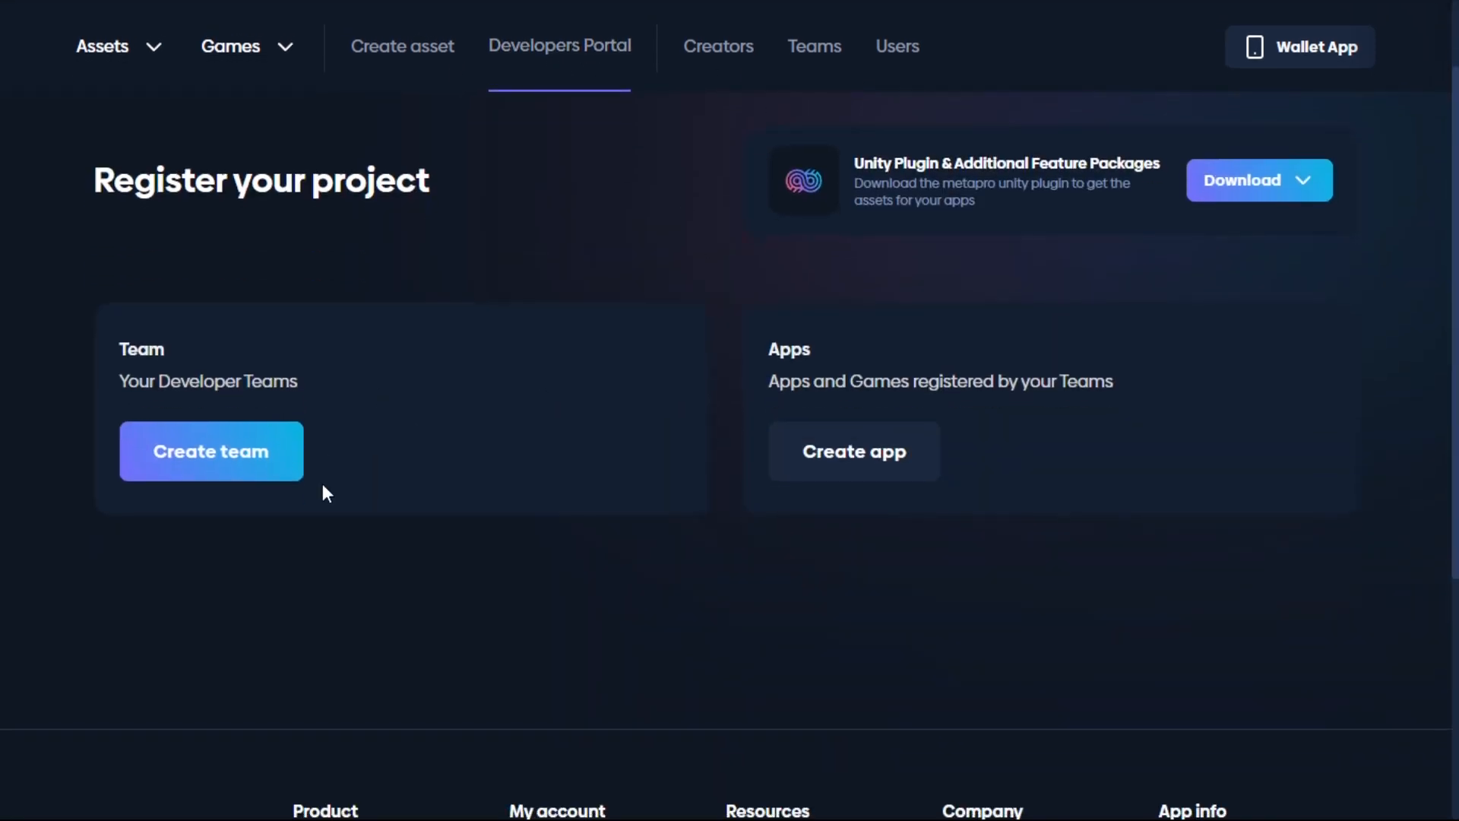
{"action": "left_click", "coordinate": [173, 455]}
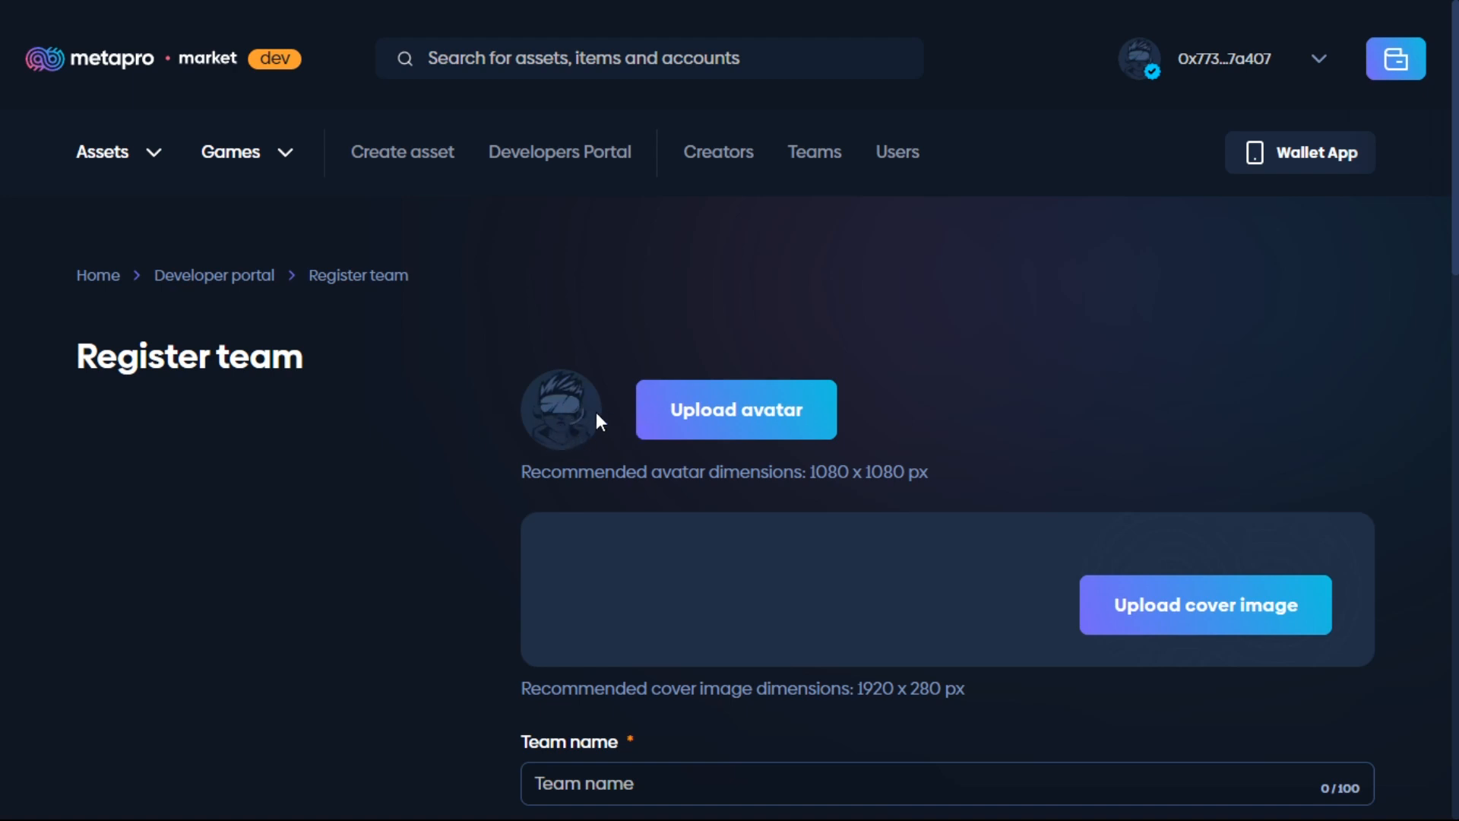
{"action": "left_click", "coordinate": [722, 418]}
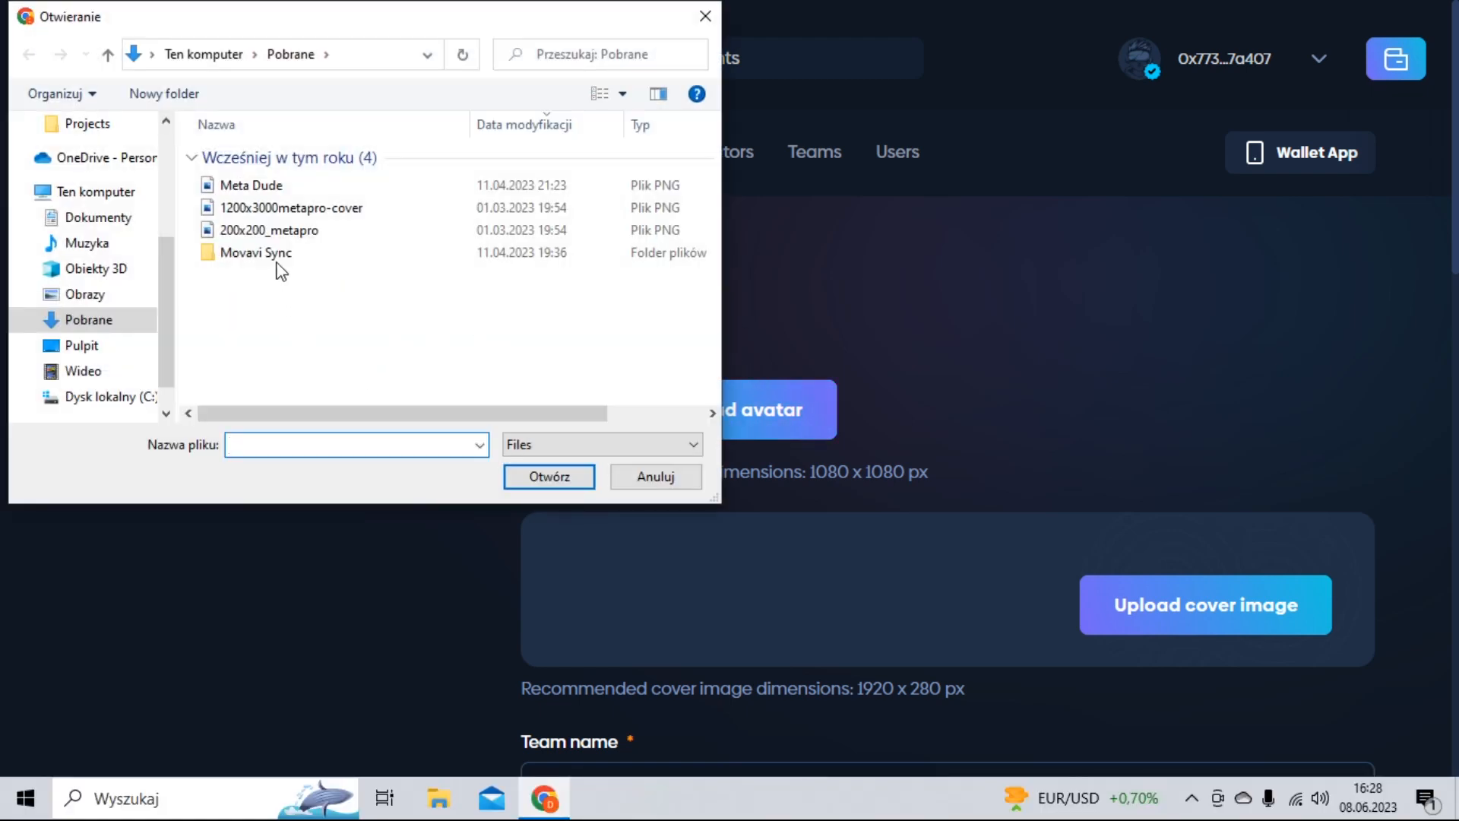
{"action": "left_click", "coordinate": [267, 229]}
{"action": "left_click", "coordinate": [585, 481]}
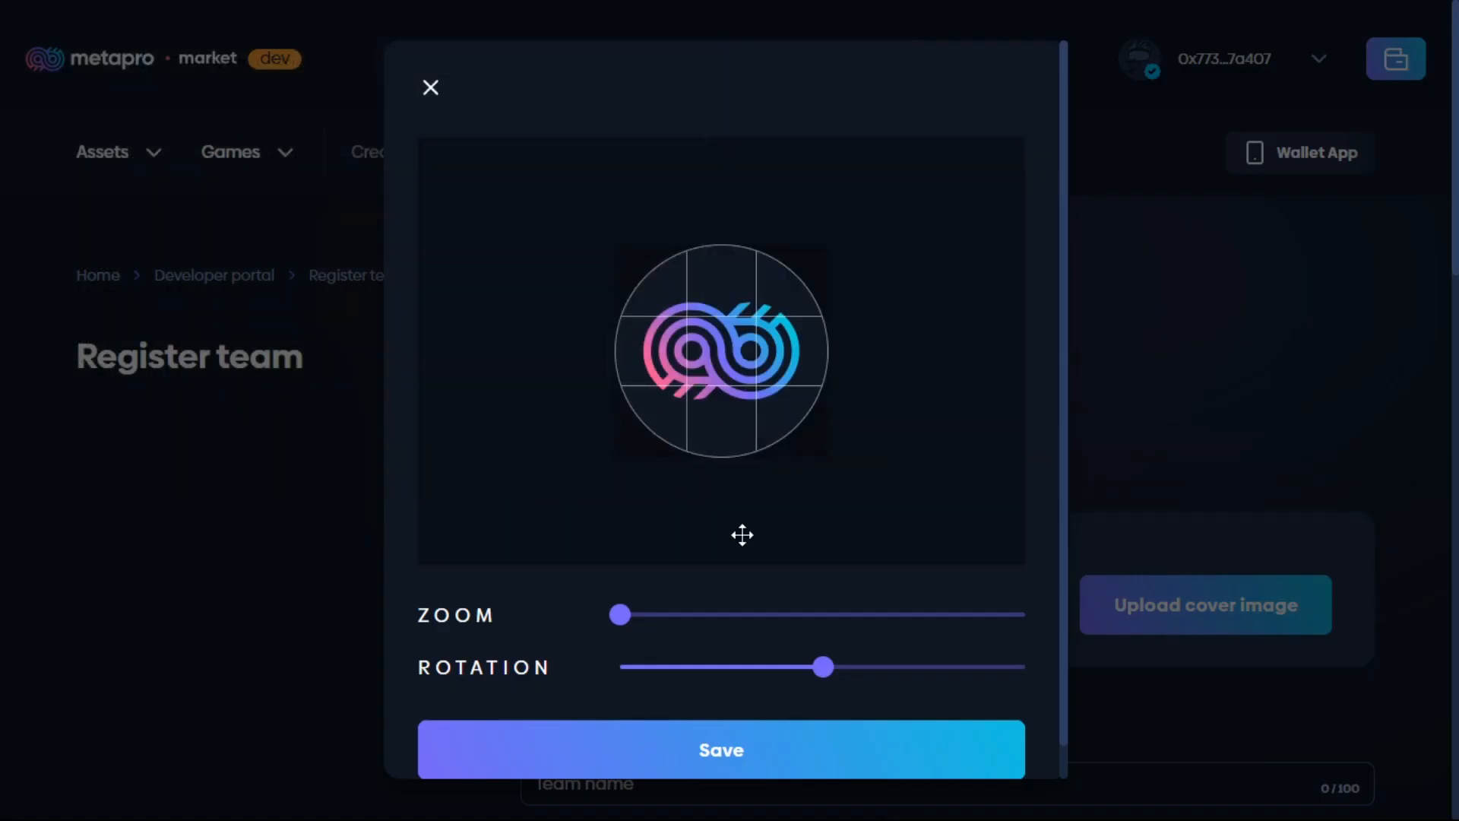
{"action": "mouse_move", "coordinate": [636, 617]}
{"action": "left_mouse_down"}
{"action": "mouse_move", "coordinate": [819, 613]}
{"action": "mouse_move", "coordinate": [632, 607]}
{"action": "left_mouse_up"}
{"action": "mouse_move", "coordinate": [823, 668]}
{"action": "left_mouse_down"}
{"action": "mouse_move", "coordinate": [938, 668]}
{"action": "mouse_move", "coordinate": [831, 677]}
{"action": "left_mouse_up"}
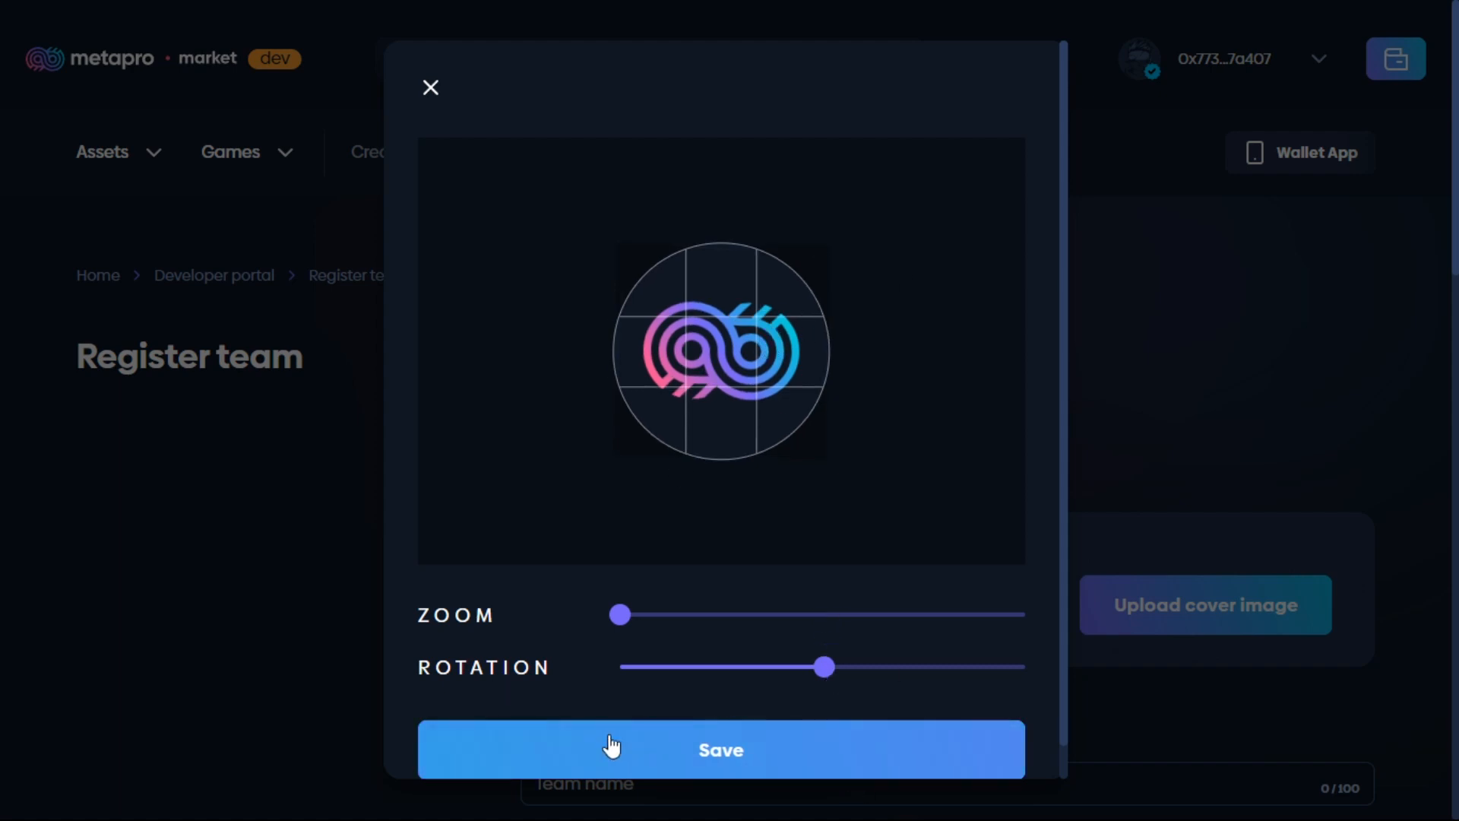
{"action": "left_click", "coordinate": [661, 758]}
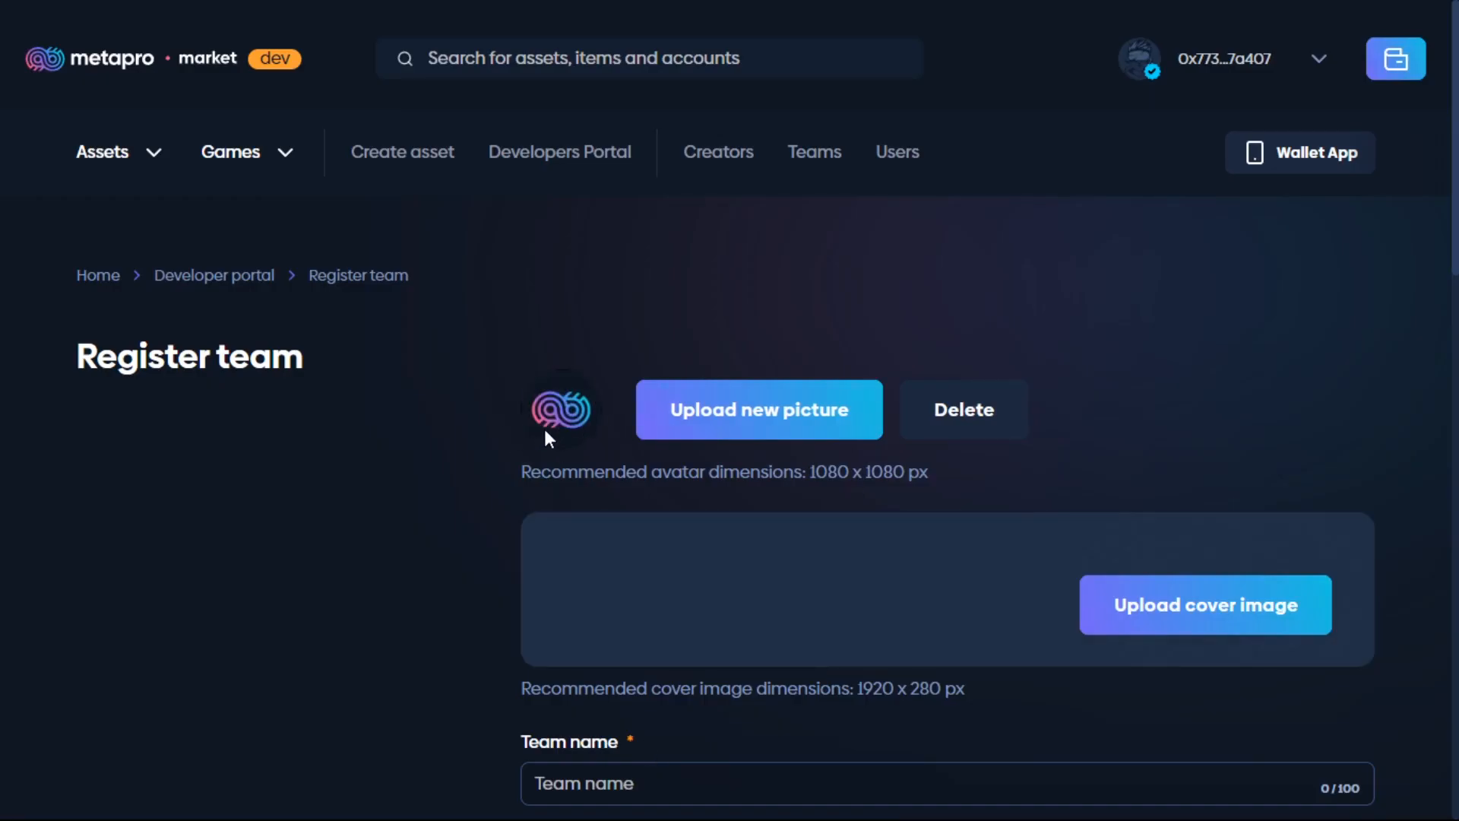
Step: Upload 1200x3000metapro-cover as the team's cover image, adjusting zoom and rotation before saving
{"action": "scroll", "coordinate": [962, 569], "scroll_direction": "down", "scroll_amount": 1}
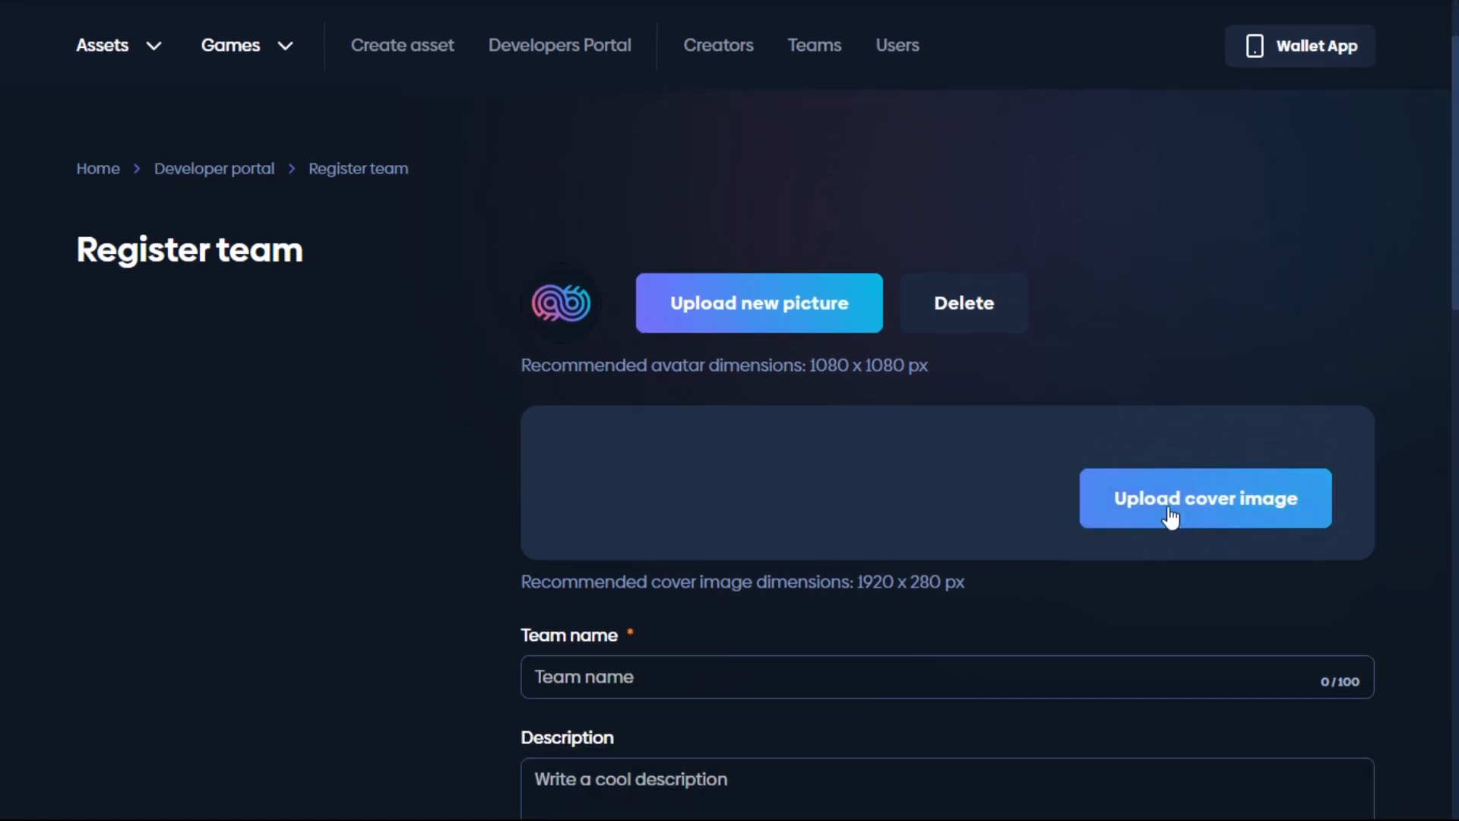
{"action": "left_click", "coordinate": [1199, 497]}
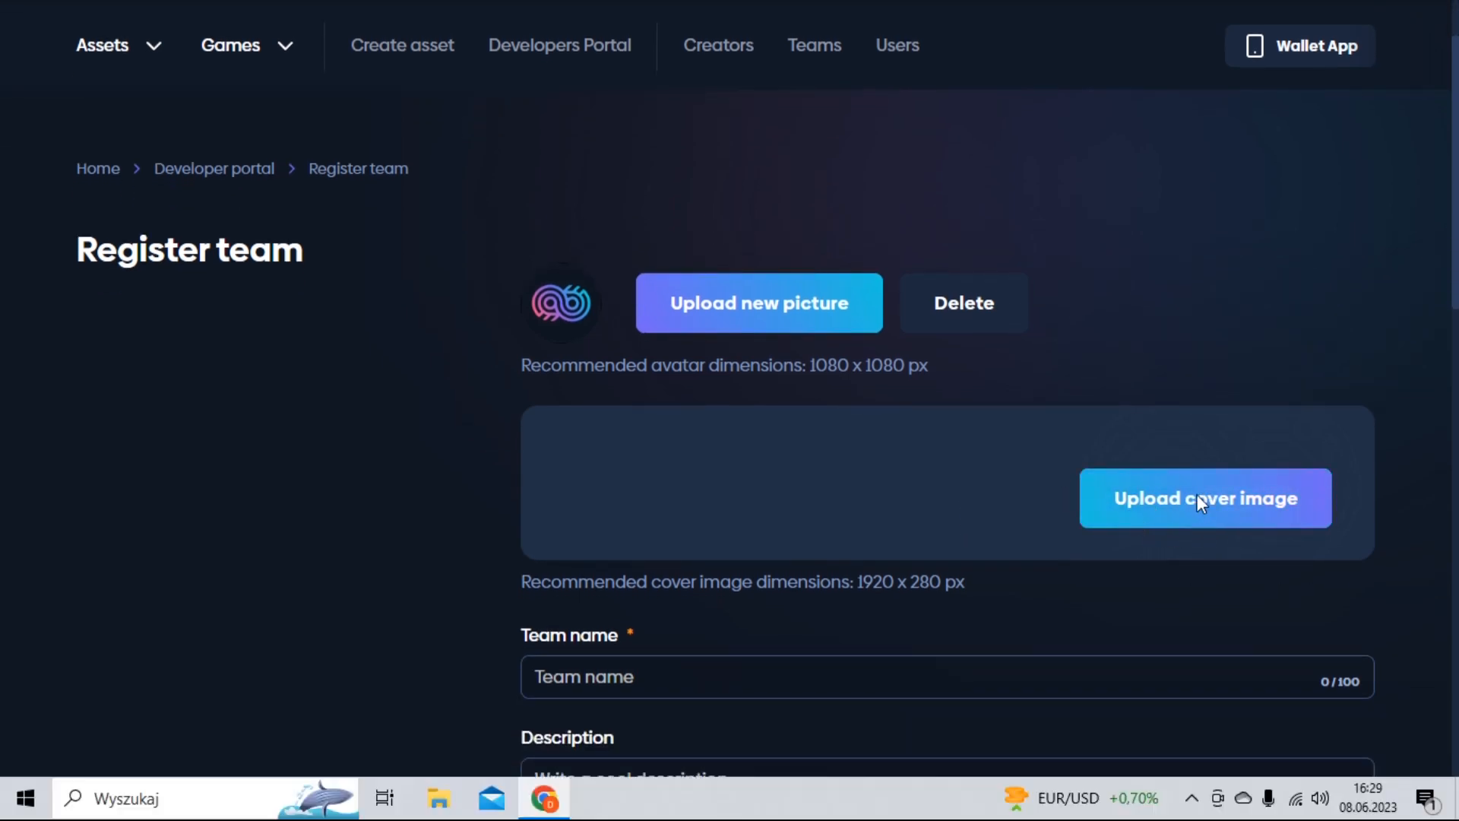
{"action": "left_click", "coordinate": [300, 216]}
{"action": "left_click", "coordinate": [549, 477]}
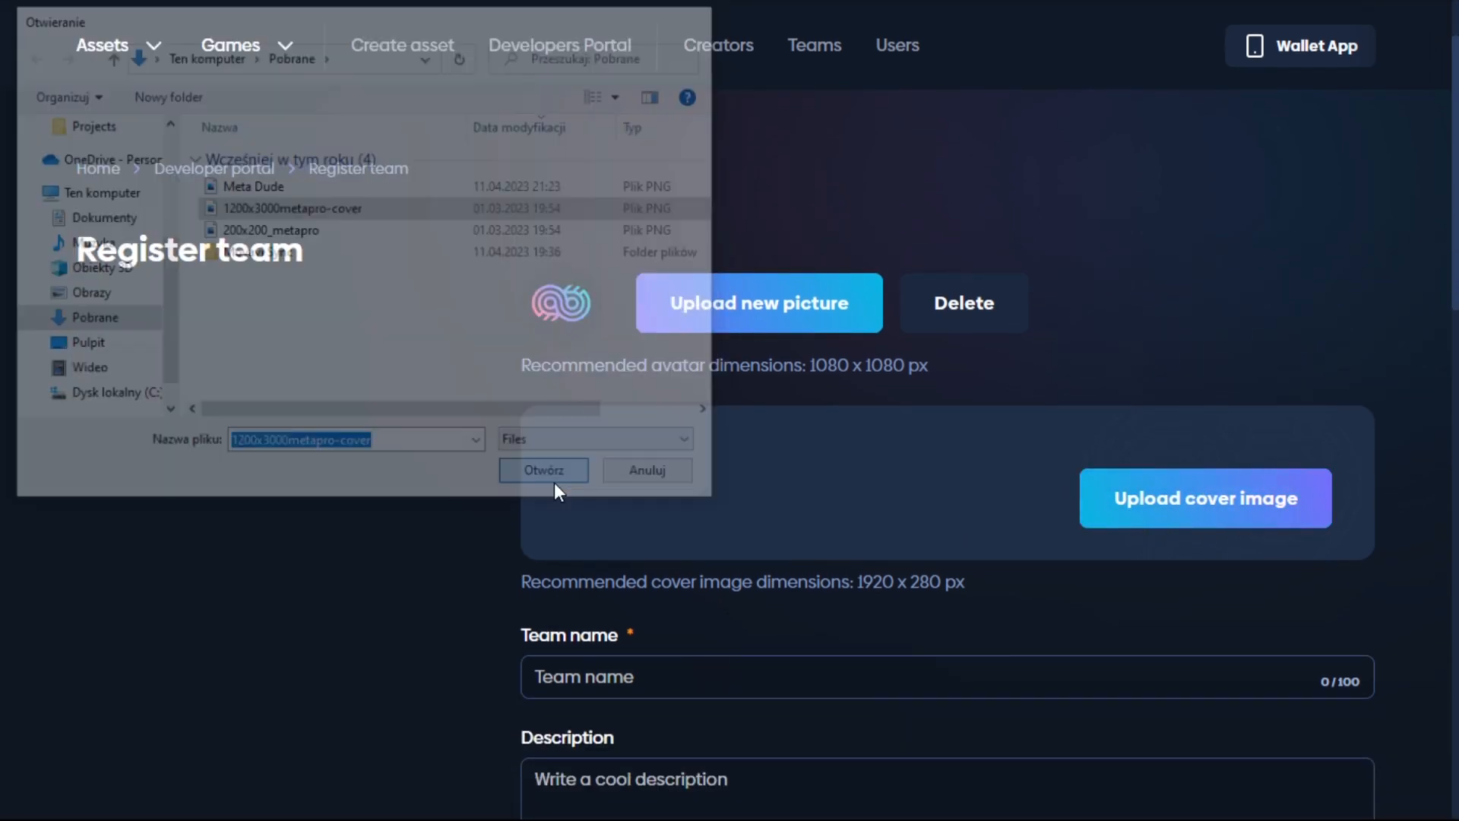
{"action": "mouse_move", "coordinate": [620, 635]}
{"action": "left_mouse_down"}
{"action": "mouse_move", "coordinate": [794, 627]}
{"action": "mouse_move", "coordinate": [615, 618]}
{"action": "left_mouse_up"}
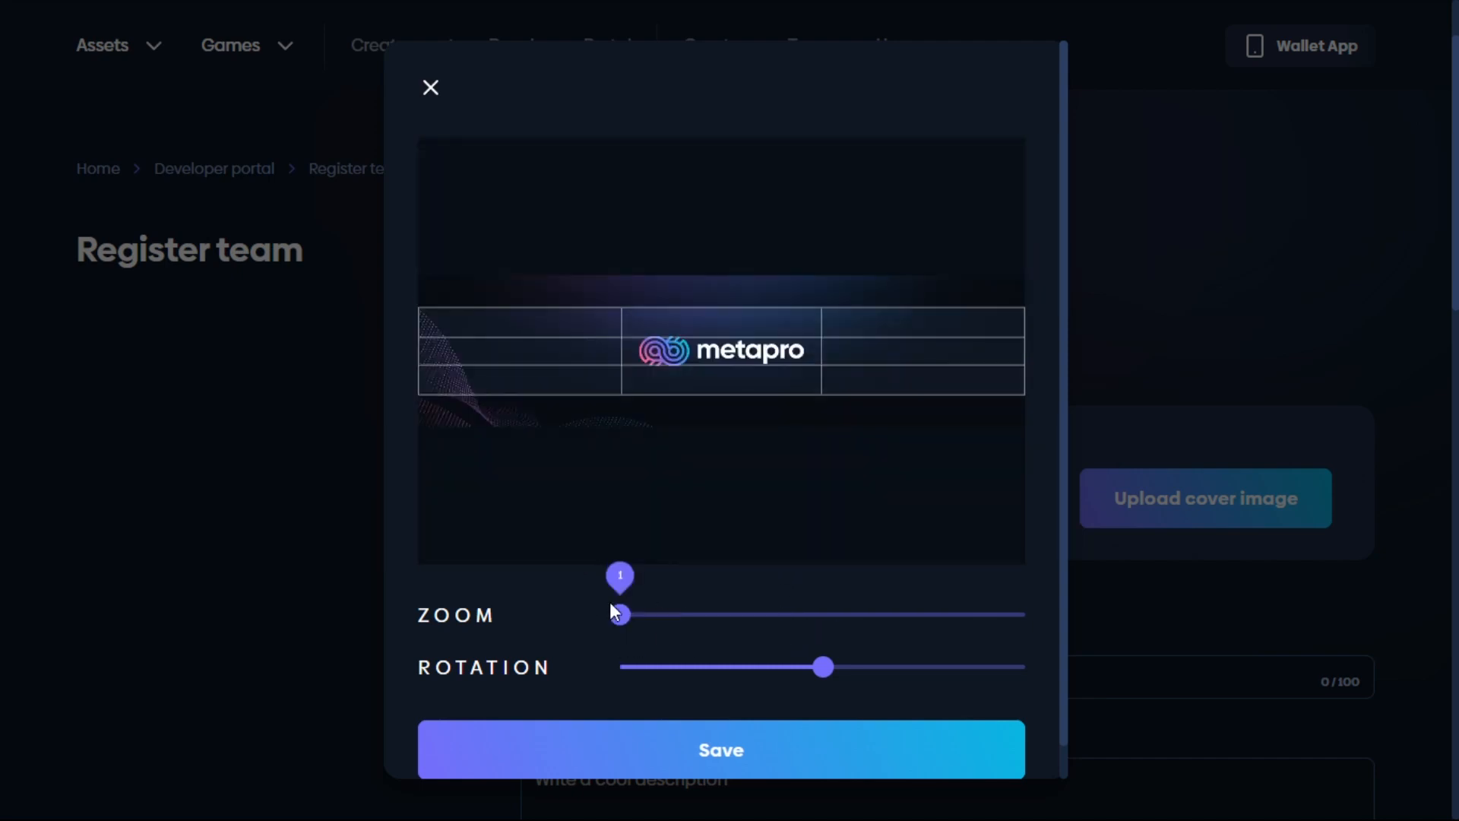
{"action": "mouse_move", "coordinate": [827, 671]}
{"action": "left_mouse_down"}
{"action": "mouse_move", "coordinate": [853, 672]}
{"action": "mouse_move", "coordinate": [833, 679]}
{"action": "left_mouse_up"}
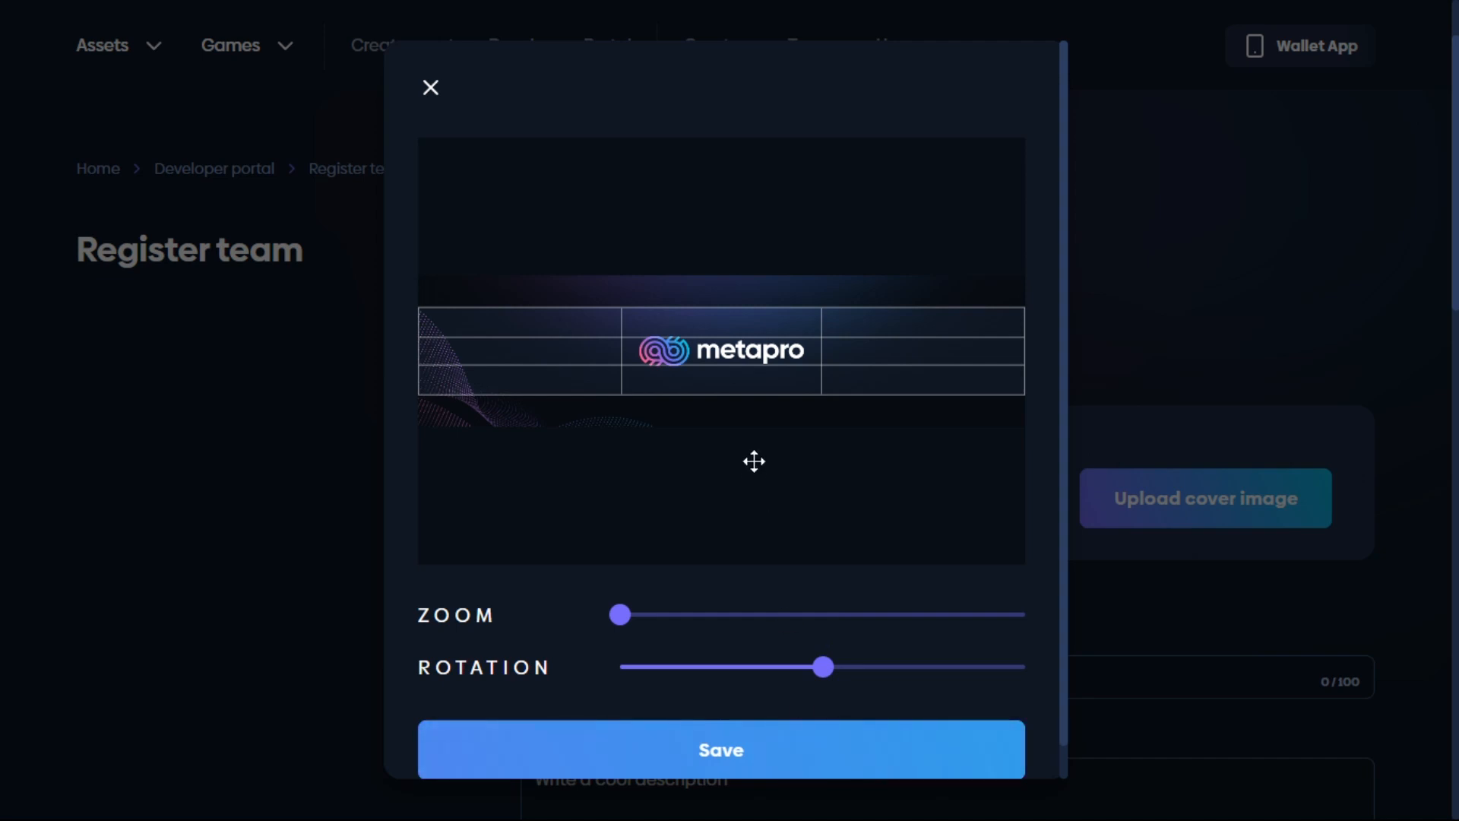
{"action": "left_click", "coordinate": [790, 753]}
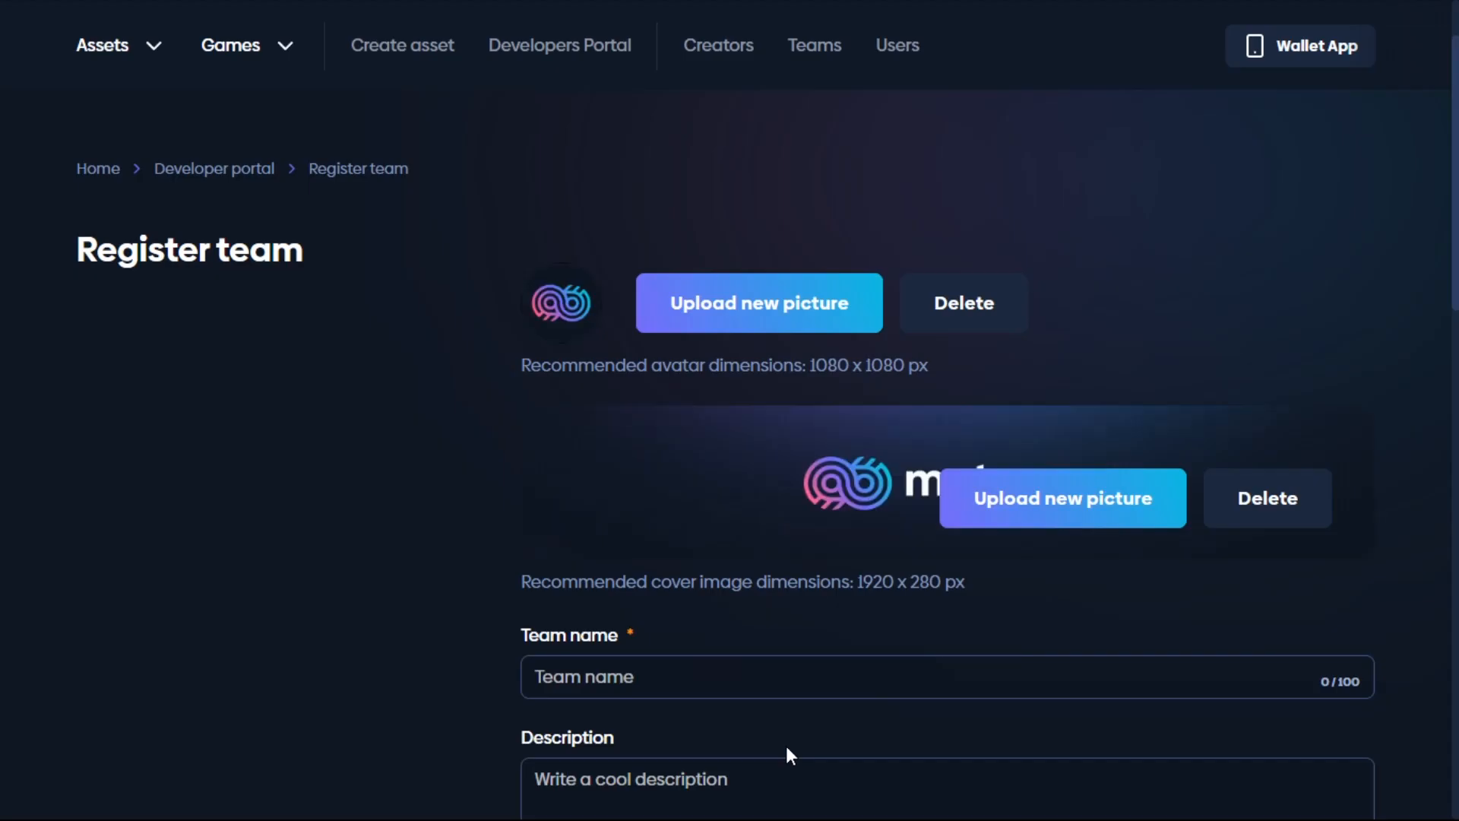
{"action": "scroll", "coordinate": [821, 534], "scroll_direction": "down", "scroll_amount": 2}
Step: Enter 'metapro team' as the team name and 'this is a metapro team' as its description
{"action": "left_click", "coordinate": [669, 580]}
{"action": "type", "text": "metap"}
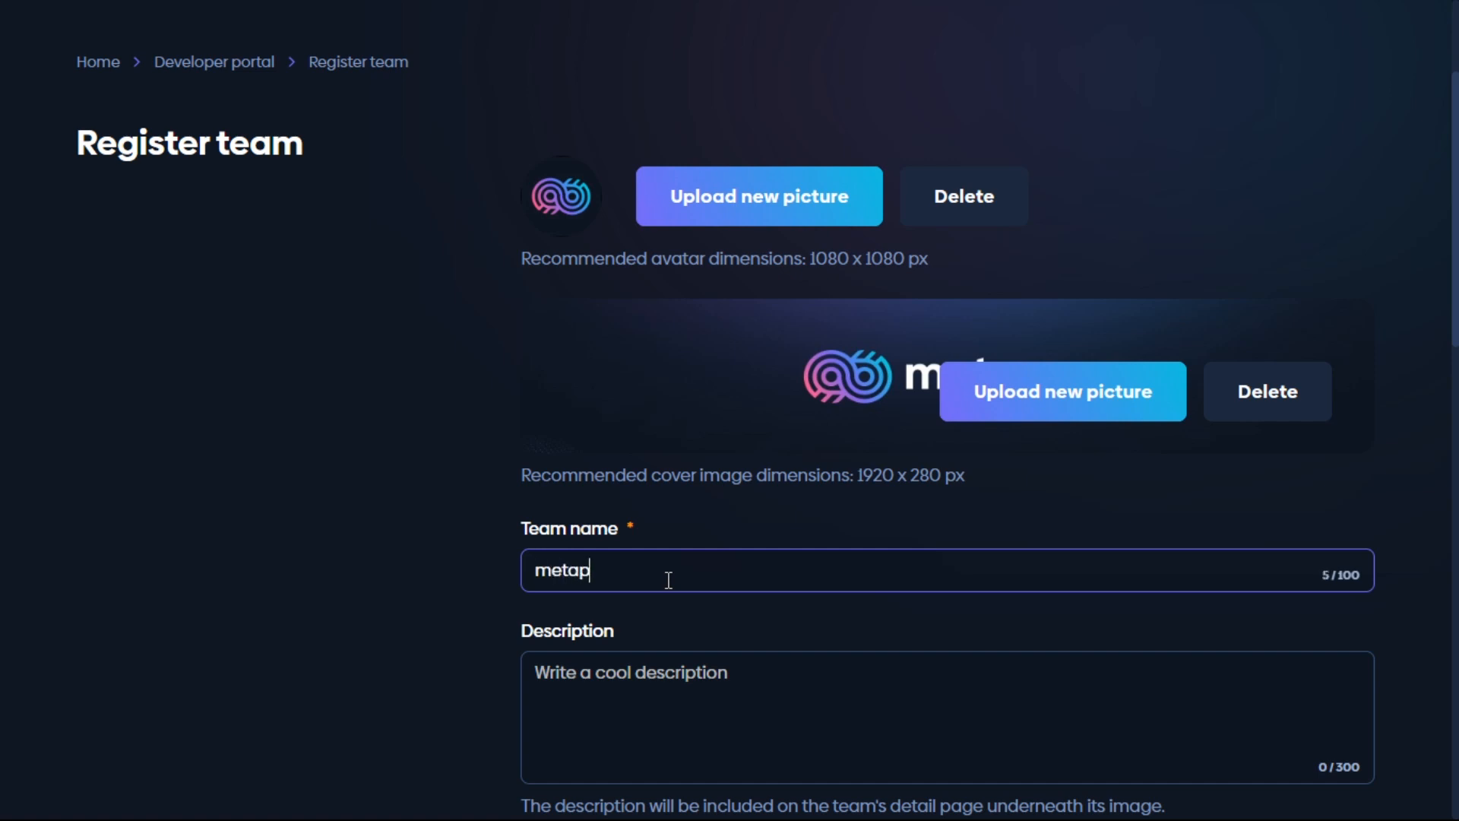
{"action": "type", "text": "ro team"}
{"action": "left_click", "coordinate": [775, 691]}
{"action": "scroll", "coordinate": [631, 365], "scroll_direction": "down", "scroll_amount": 3}
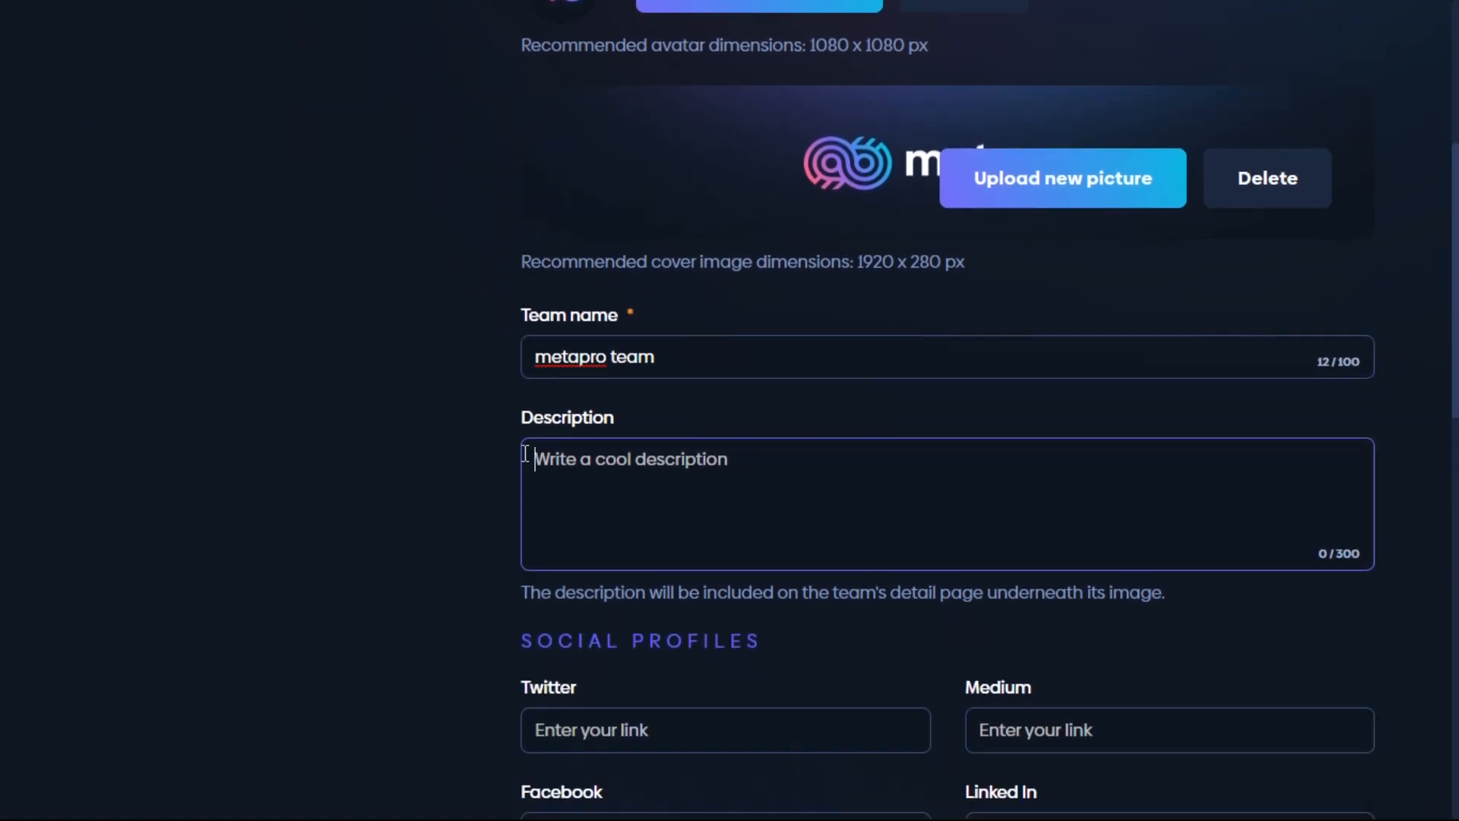
{"action": "type", "text": "this "}
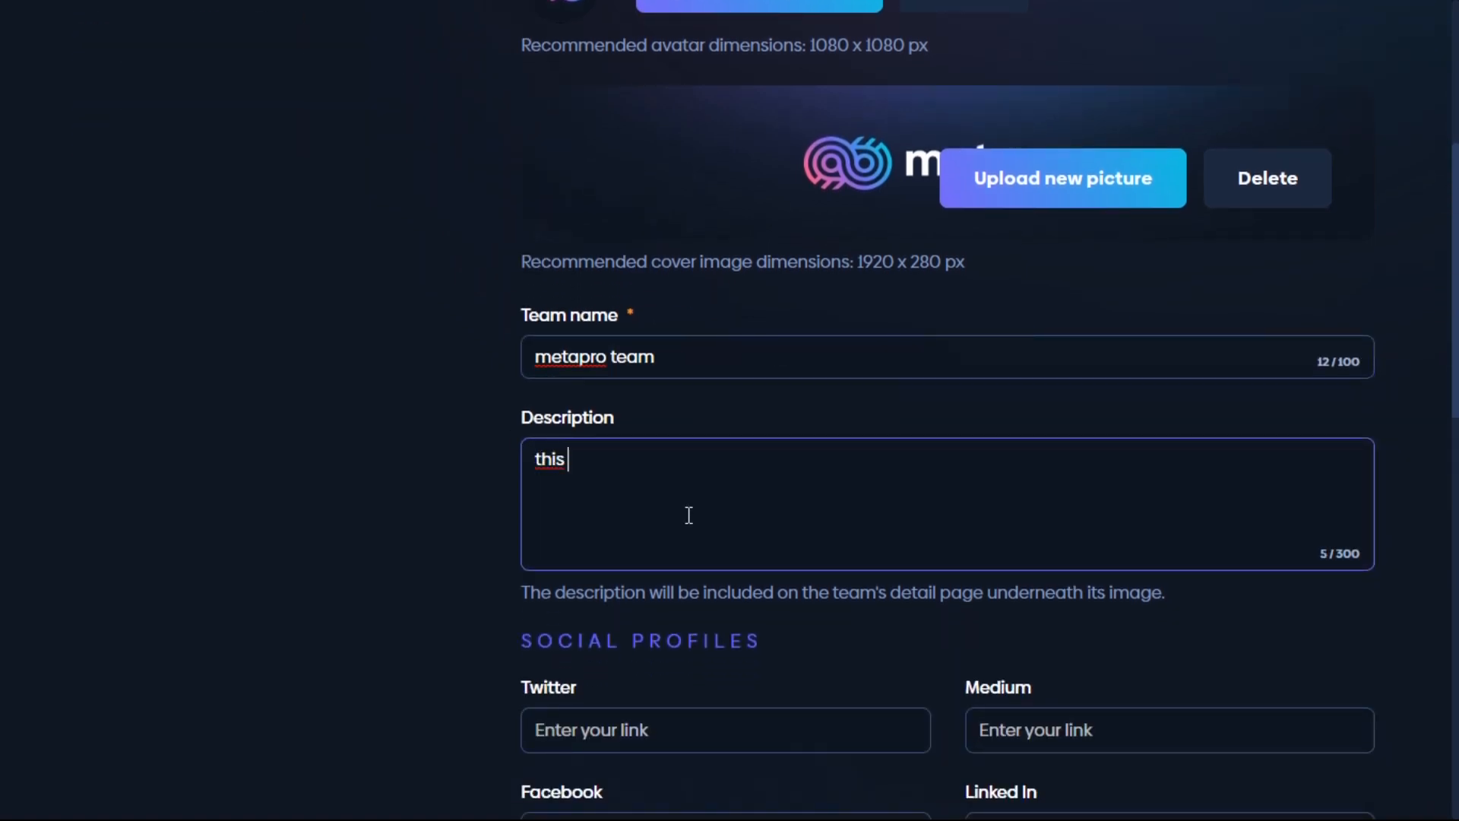
{"action": "type", "text": "is a metapro team"}
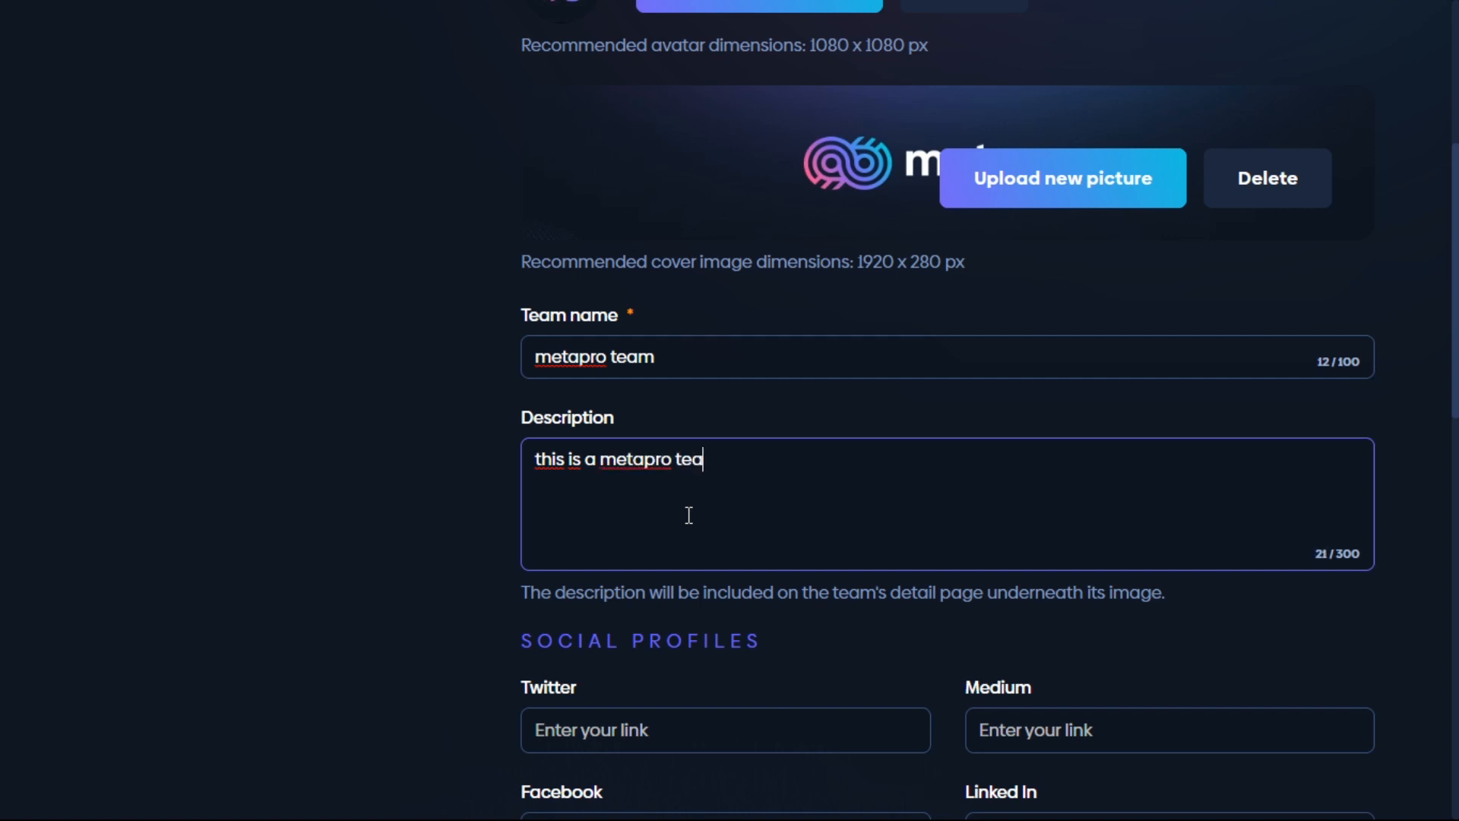
Step: Scroll through the metapro team page showing its logo, cover and description
{"action": "scroll", "coordinate": [674, 515], "scroll_direction": "down", "scroll_amount": 3}
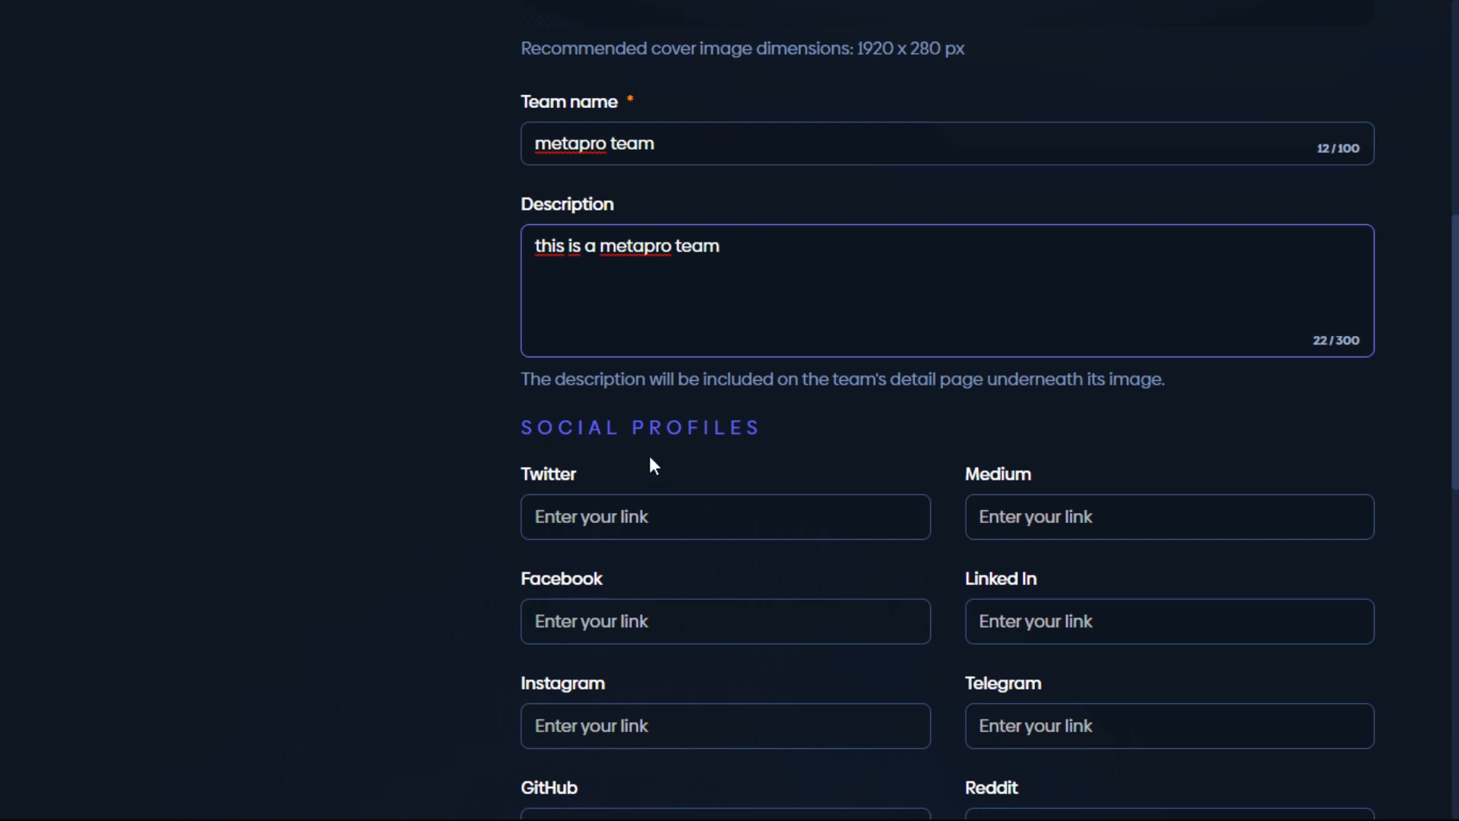
{"action": "scroll", "coordinate": [652, 466], "scroll_direction": "down", "scroll_amount": 2}
{"action": "scroll", "coordinate": [543, 303], "scroll_direction": "down", "scroll_amount": 2}
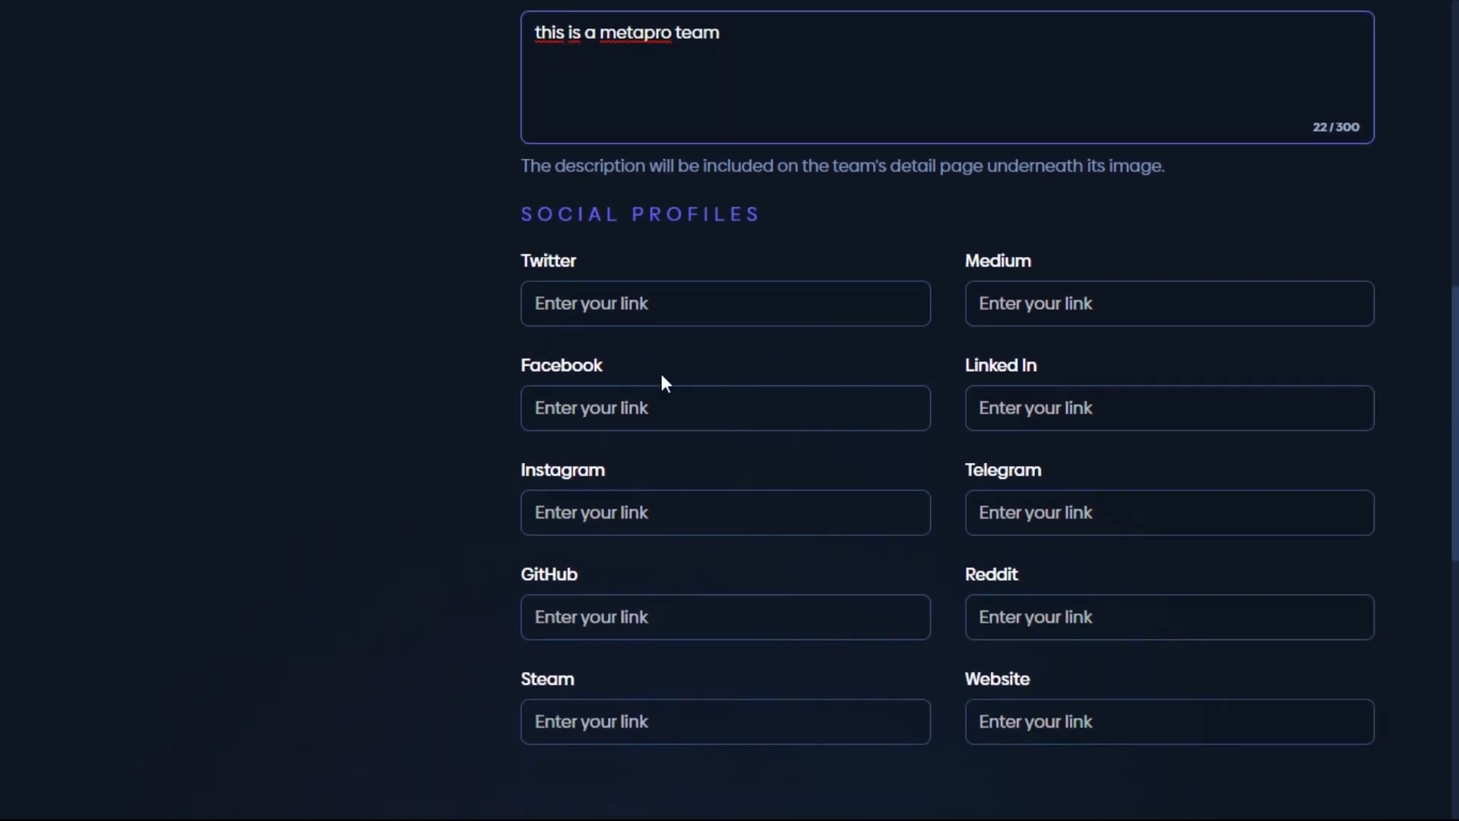
{"action": "scroll", "coordinate": [590, 479], "scroll_direction": "down", "scroll_amount": 2}
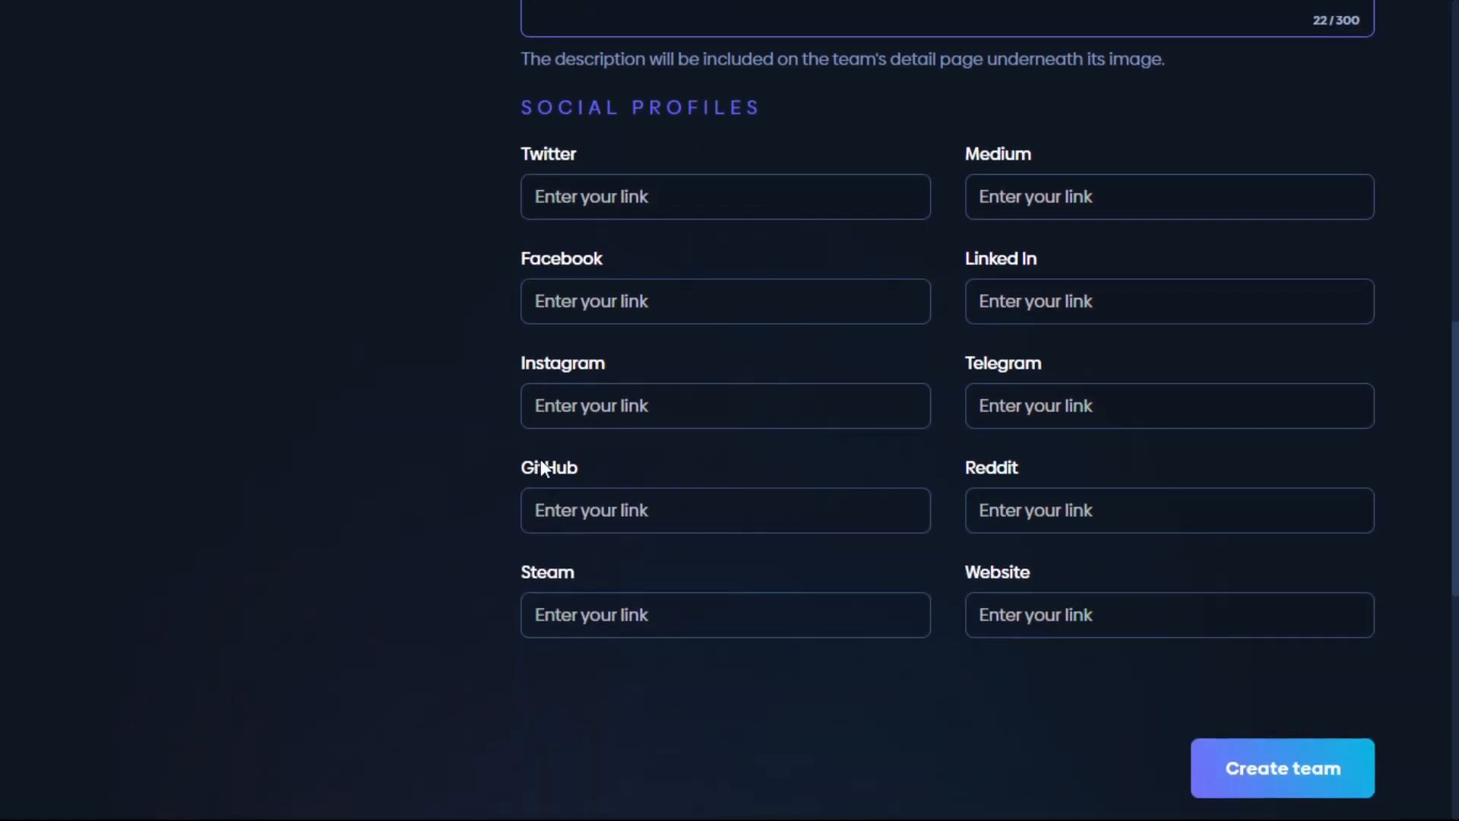
{"action": "scroll", "coordinate": [1026, 186], "scroll_direction": "down", "scroll_amount": 2}
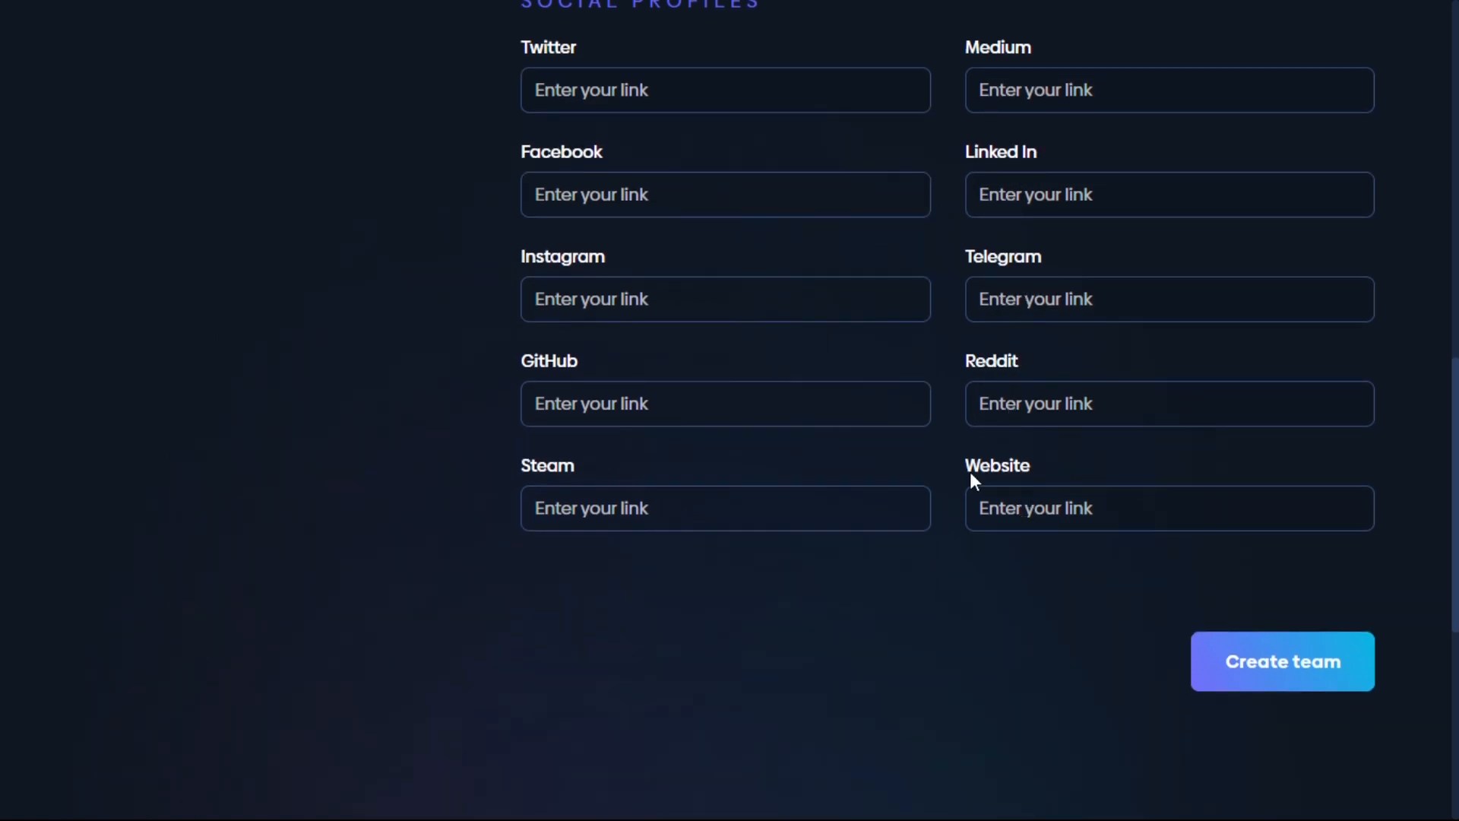
{"action": "scroll", "coordinate": [593, 394], "scroll_direction": "up", "scroll_amount": 6}
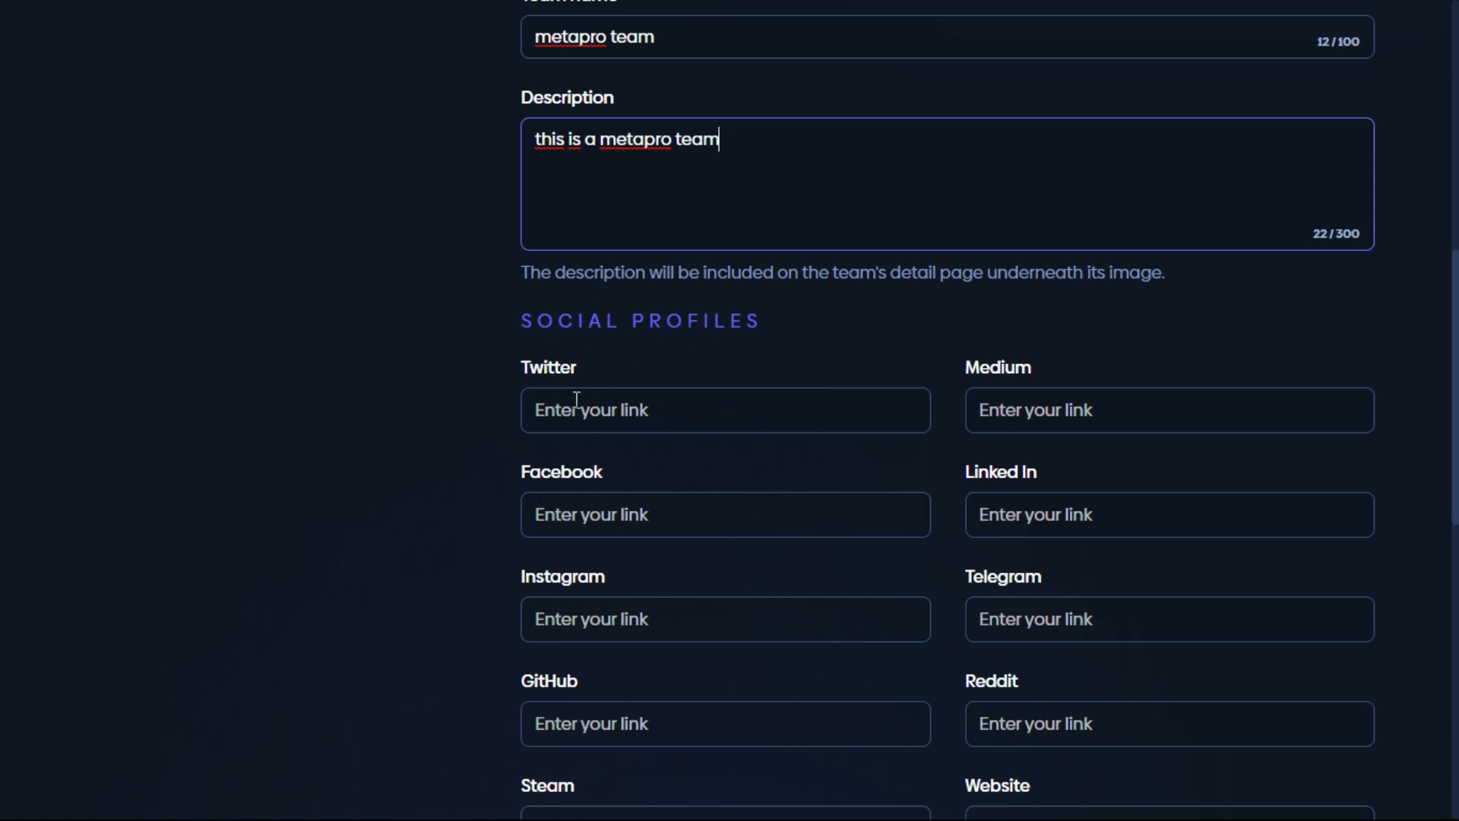
{"action": "scroll", "coordinate": [768, 329], "scroll_direction": "down", "scroll_amount": 6}
{"action": "scroll", "coordinate": [1084, 407], "scroll_direction": "up", "scroll_amount": 8}
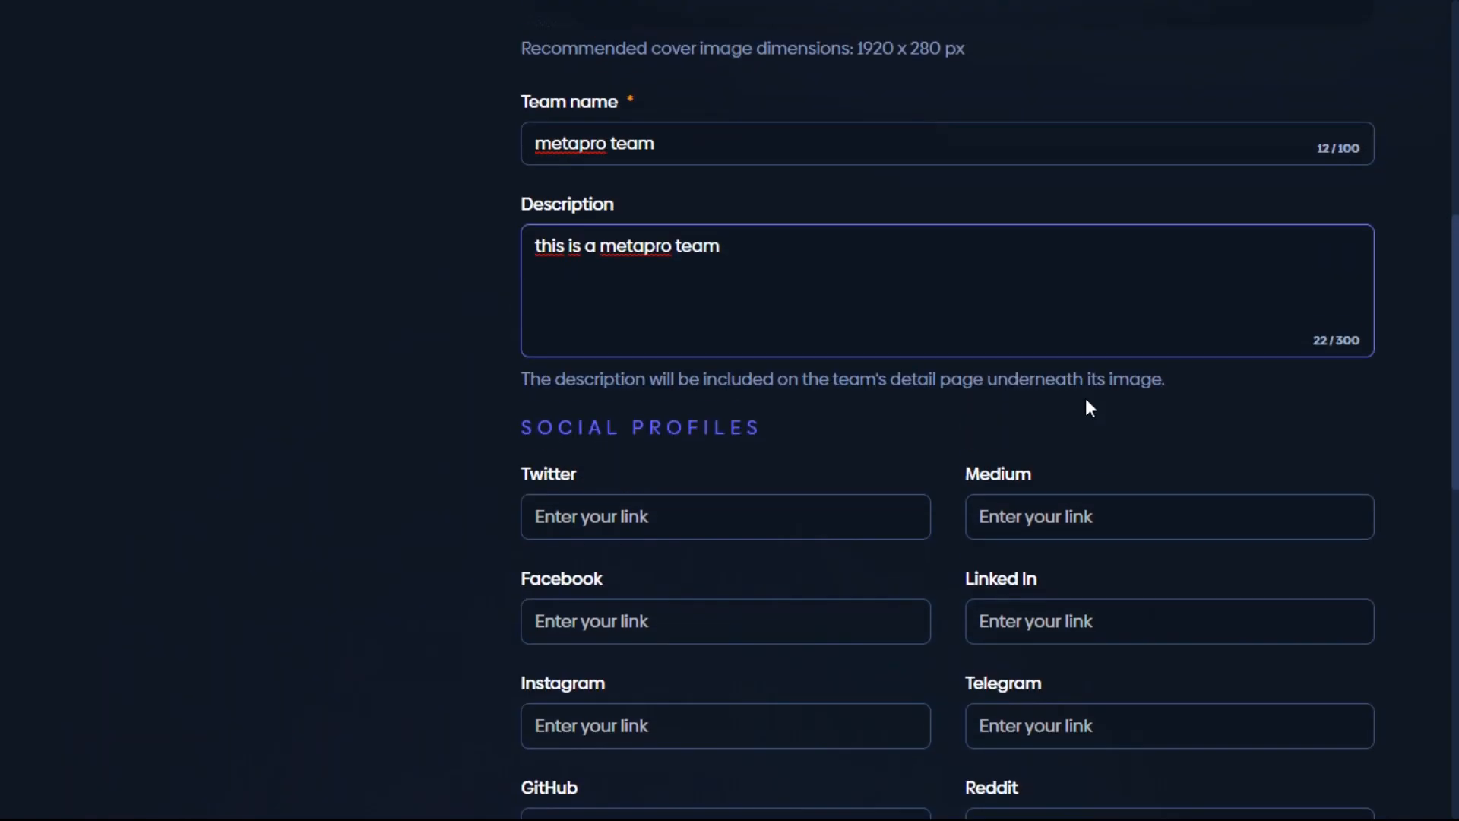
{"action": "scroll", "coordinate": [895, 297], "scroll_direction": "down", "scroll_amount": 8}
{"action": "scroll", "coordinate": [609, 459], "scroll_direction": "down", "scroll_amount": 8}
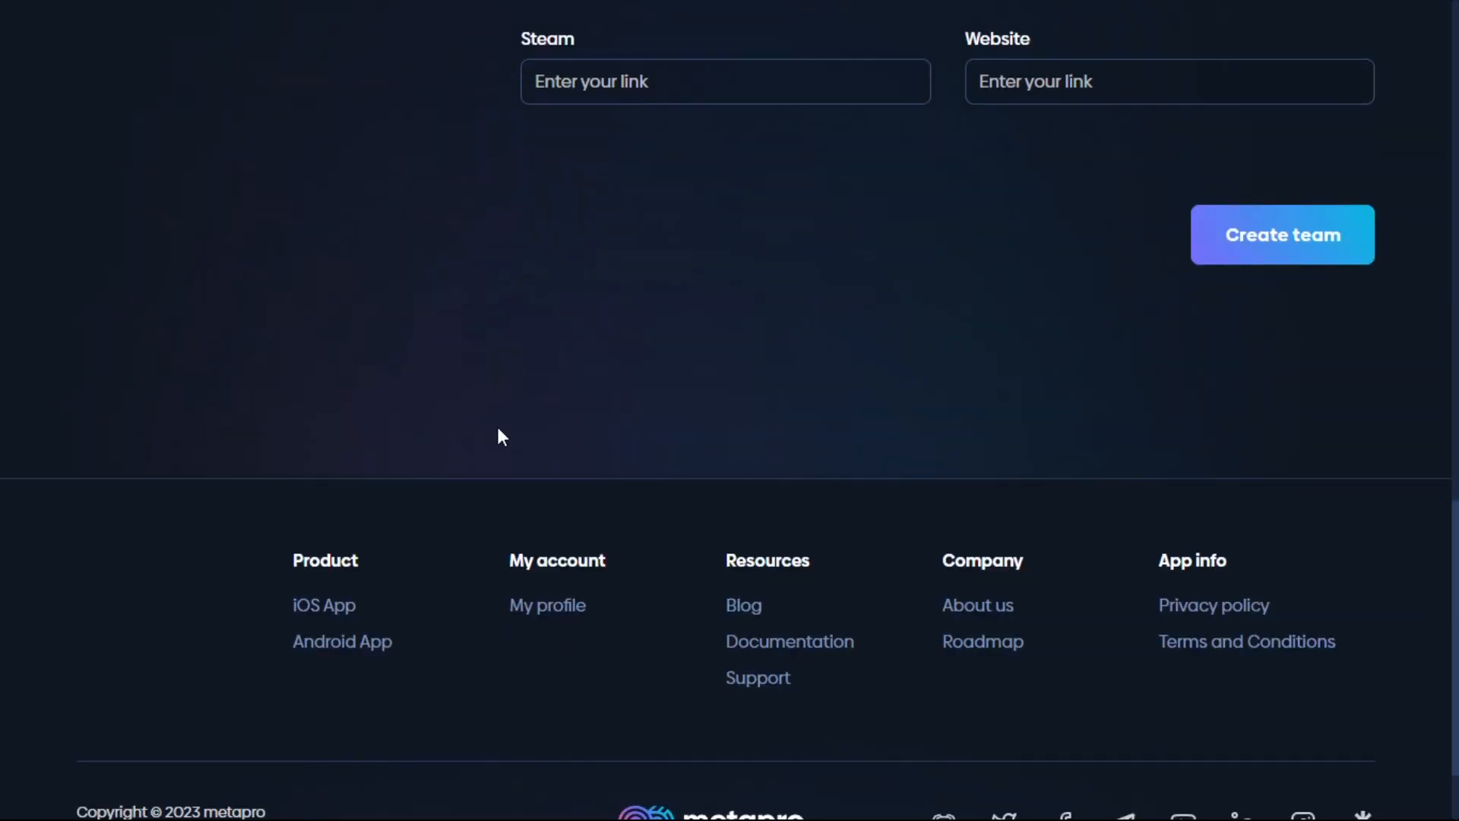
{"action": "scroll", "coordinate": [980, 362], "scroll_direction": "up", "scroll_amount": 4}
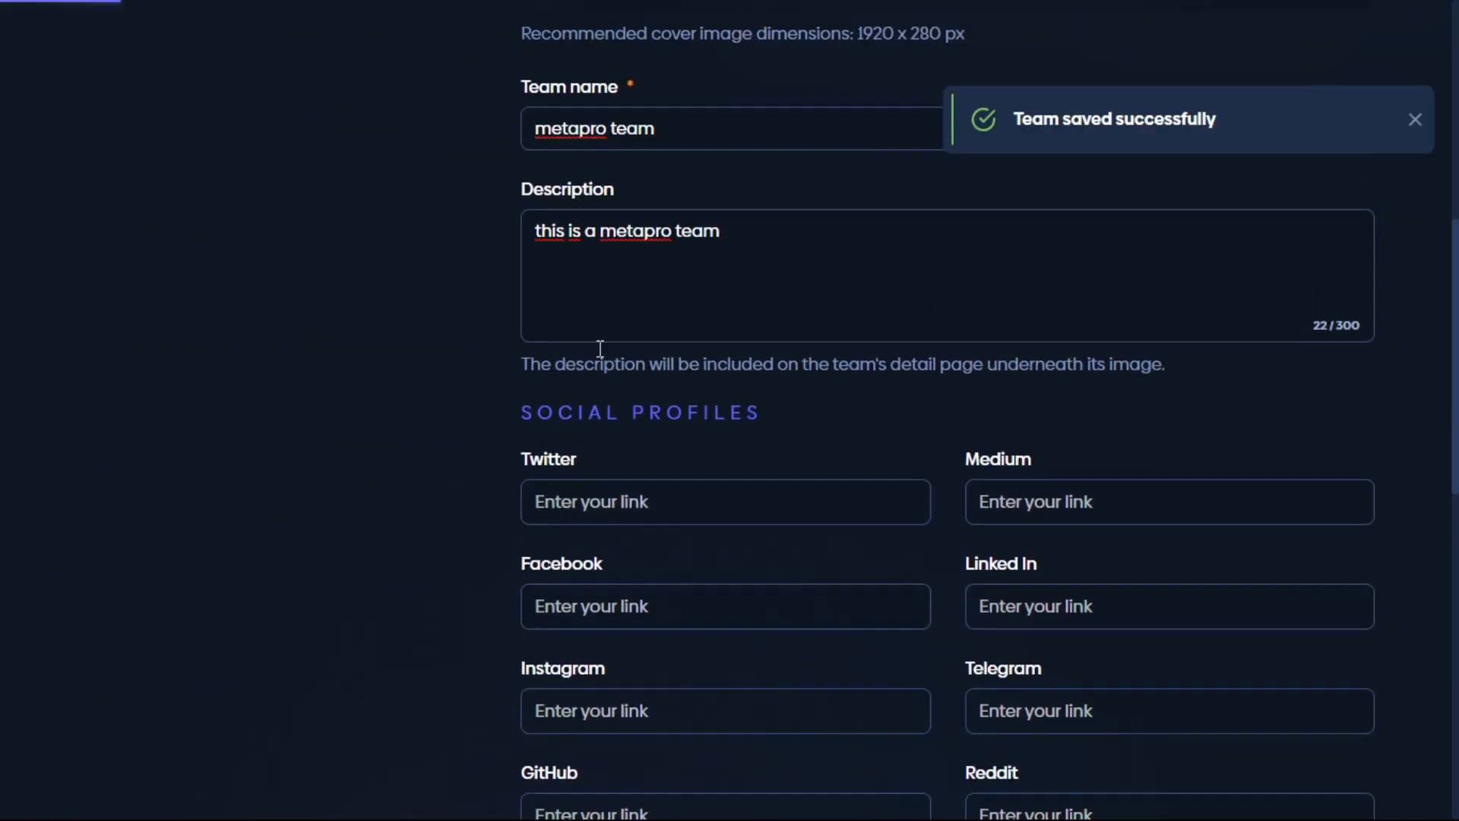
{"action": "scroll", "coordinate": [328, 442], "scroll_direction": "down", "scroll_amount": 1}
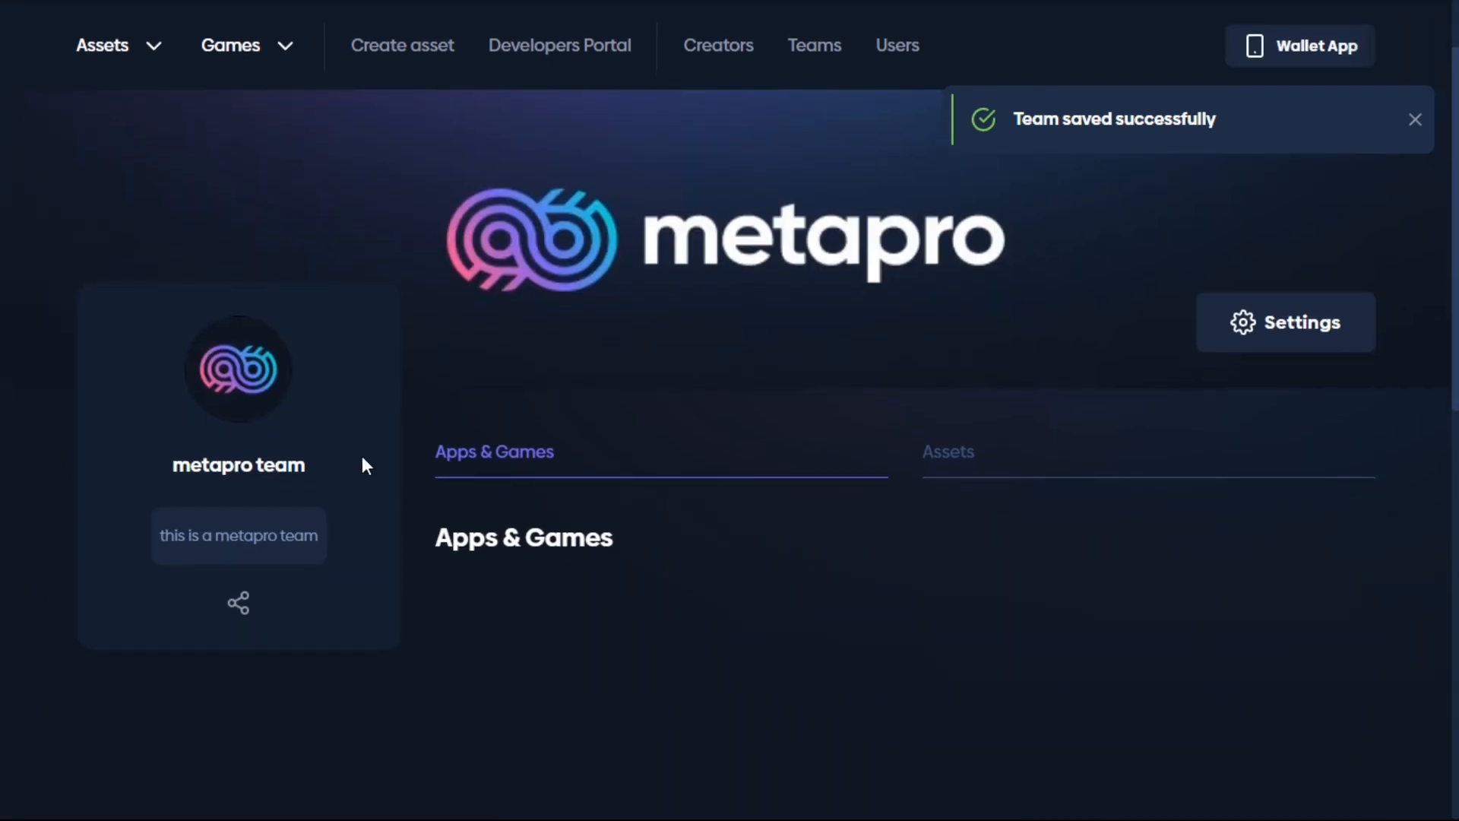
Step: From the Developers Portal Apps section, start registering a new app
{"action": "scroll", "coordinate": [408, 461], "scroll_direction": "up", "scroll_amount": 1}
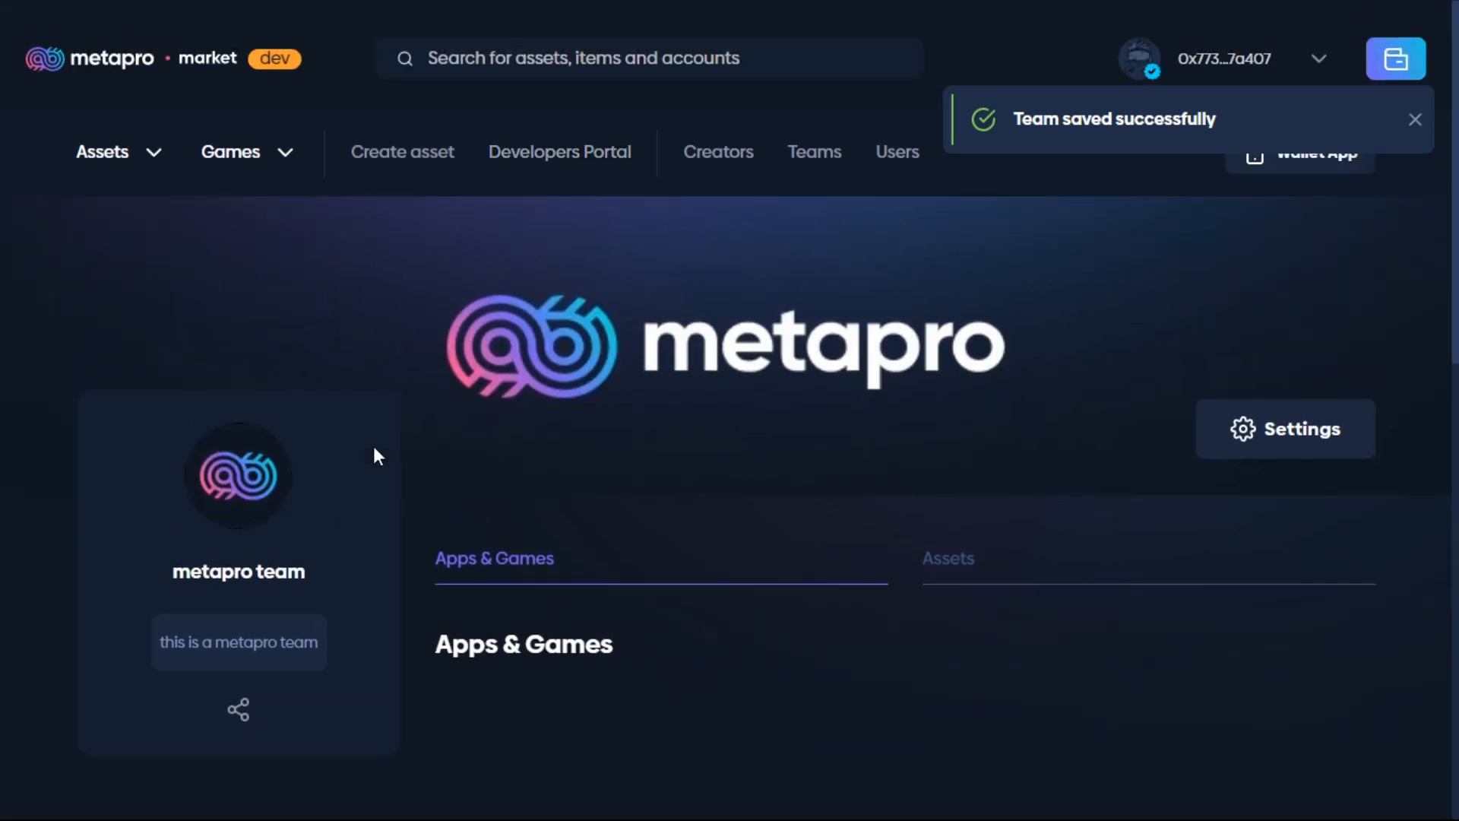
{"action": "left_click", "coordinate": [581, 168]}
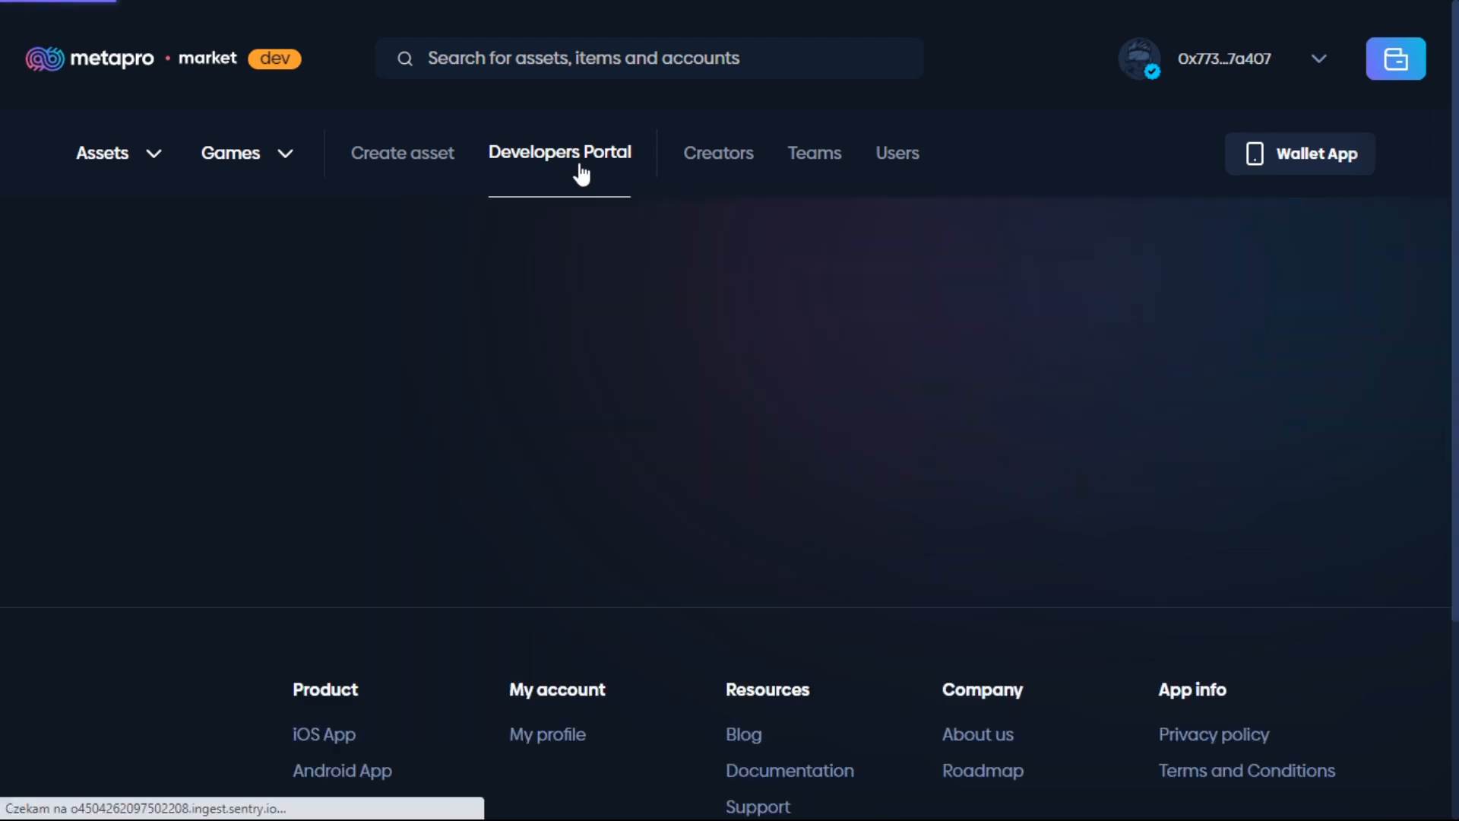
{"action": "scroll", "coordinate": [294, 368], "scroll_direction": "down", "scroll_amount": 1}
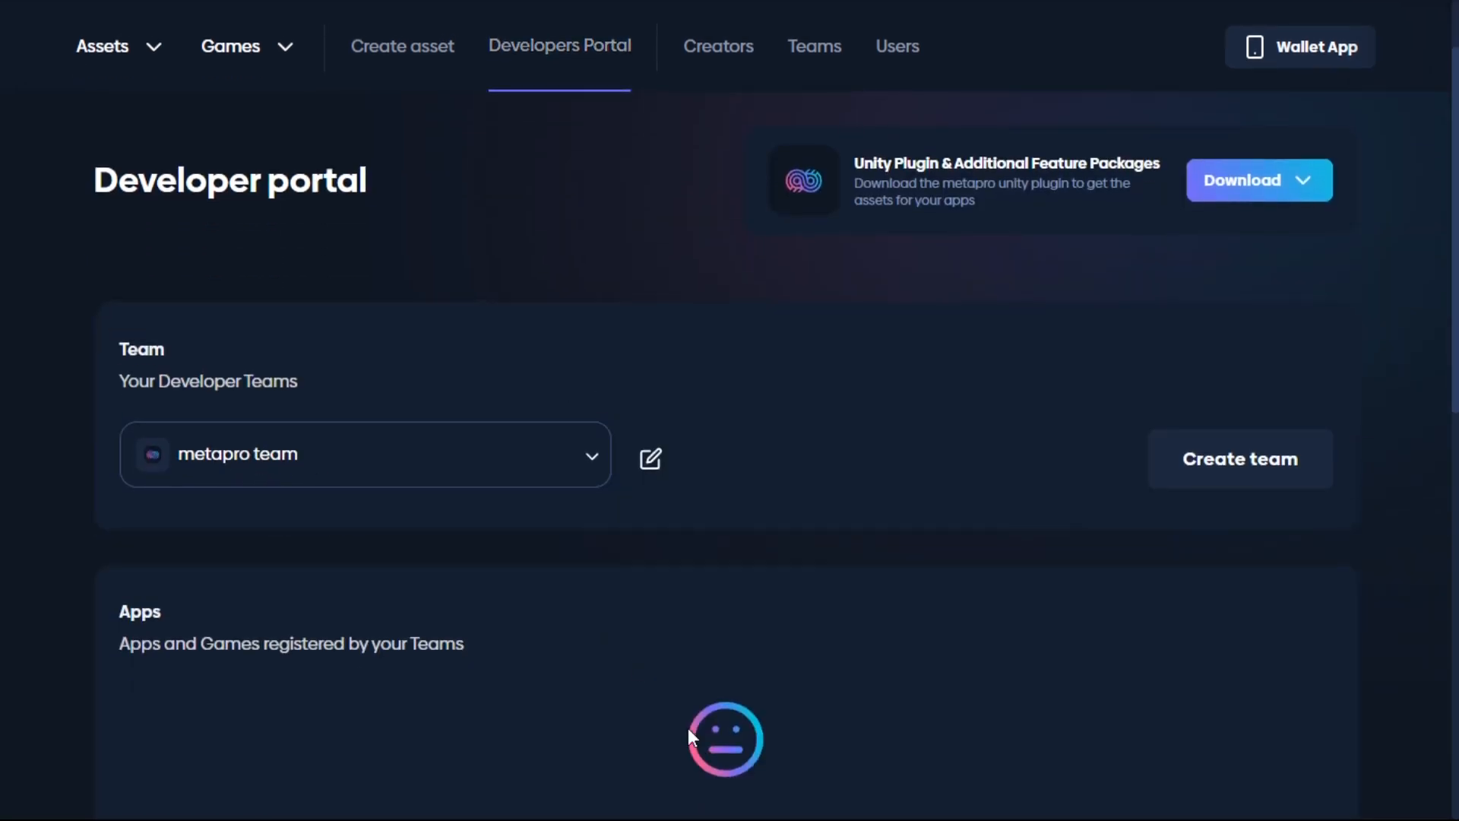
{"action": "scroll", "coordinate": [725, 377], "scroll_direction": "up", "scroll_amount": 1}
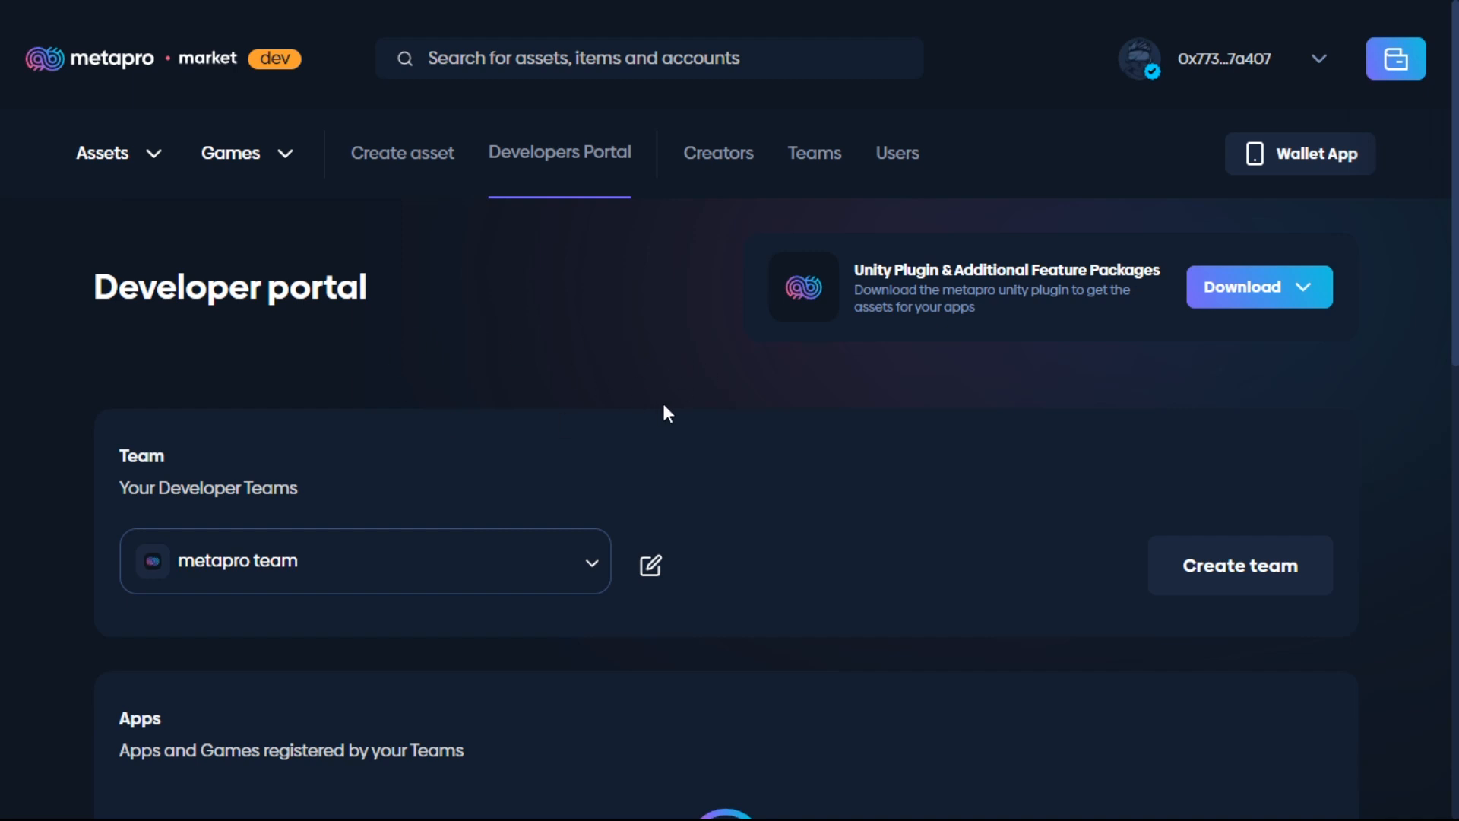
{"action": "scroll", "coordinate": [662, 403], "scroll_direction": "down", "scroll_amount": 5}
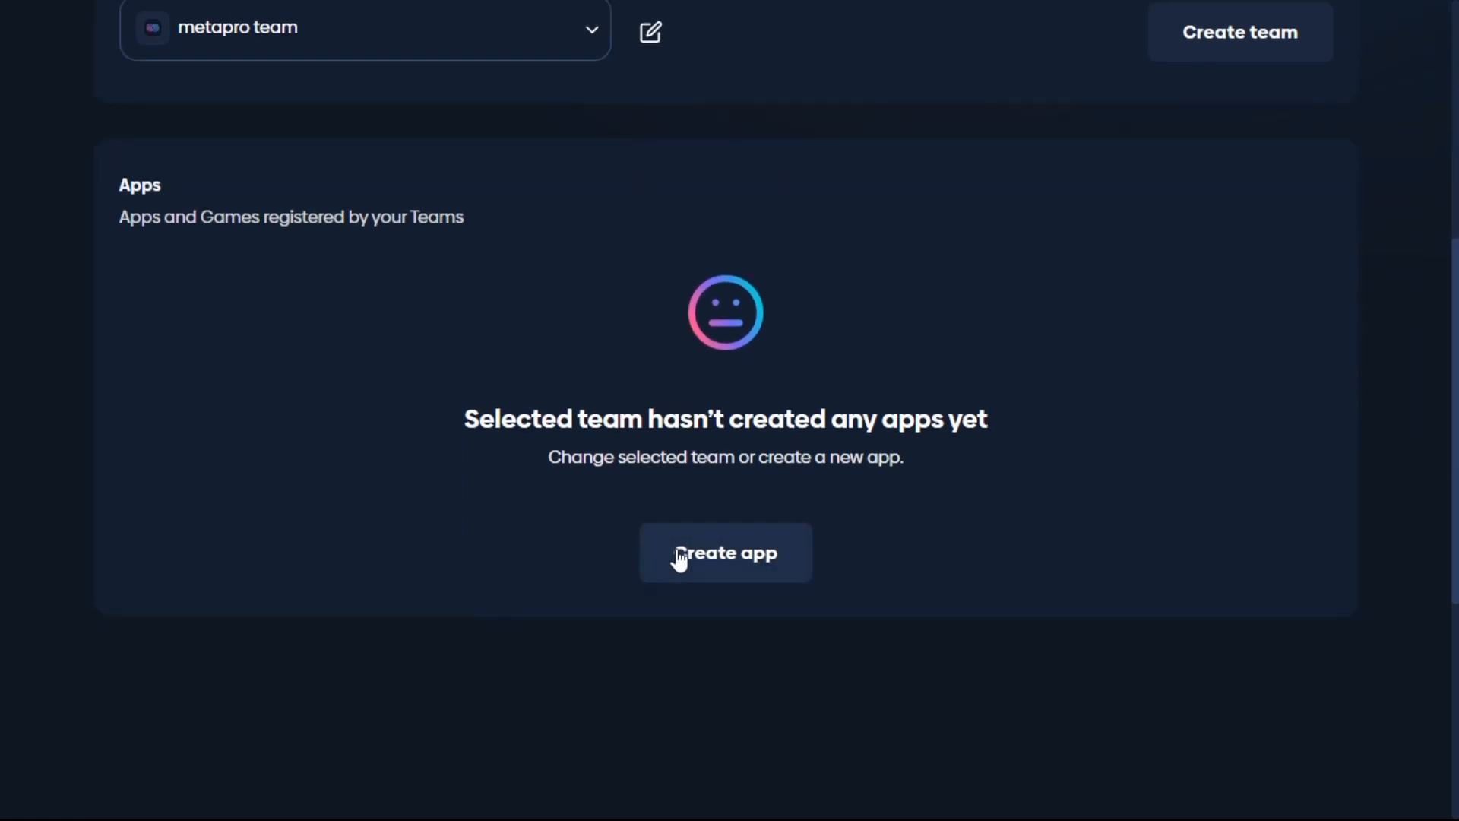
{"action": "left_click", "coordinate": [722, 562]}
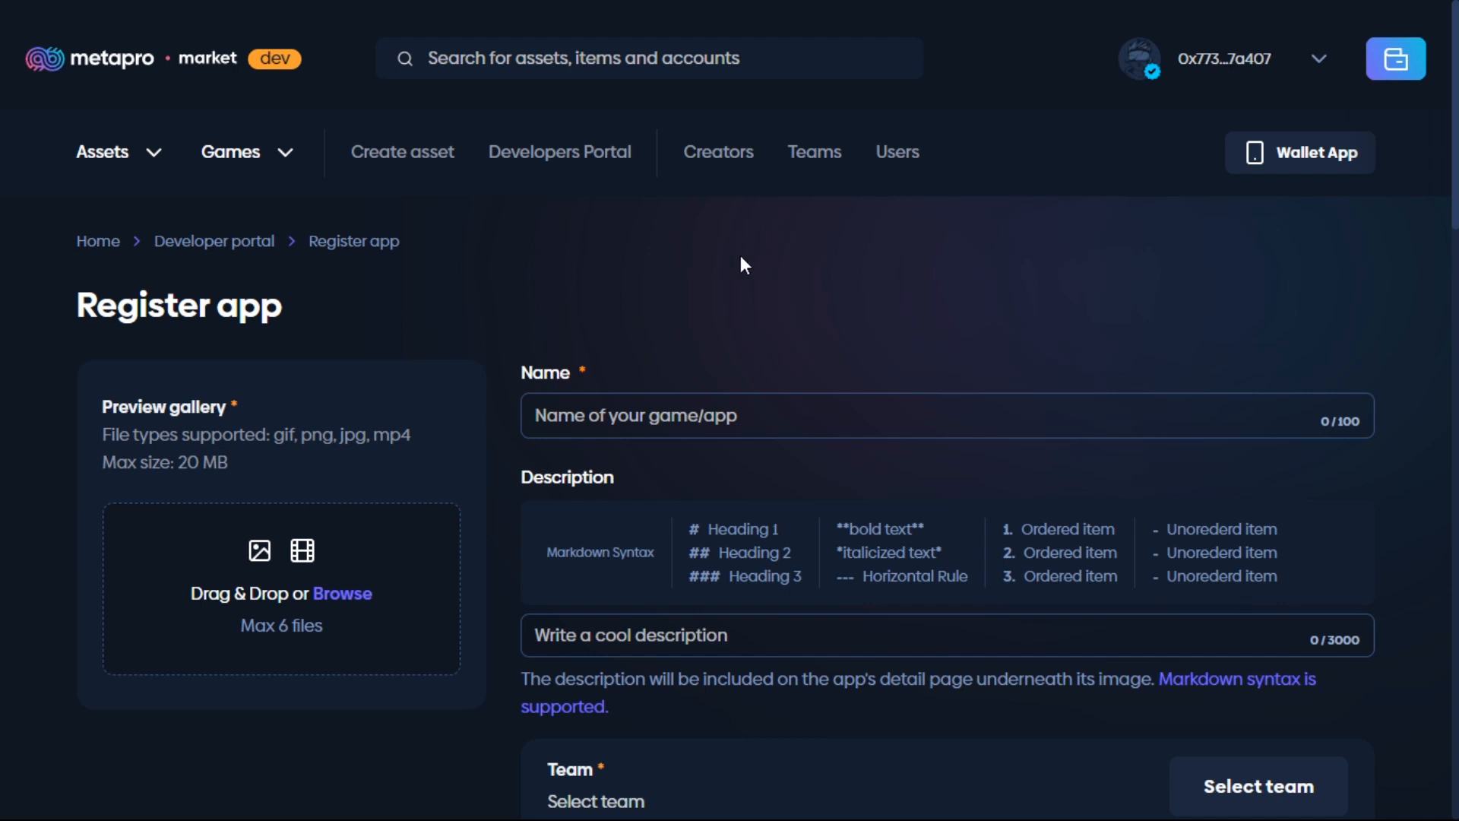
Step: Type 'Metapro games' into the app's Name field
{"action": "left_click", "coordinate": [721, 404]}
{"action": "type", "text": "Met"}
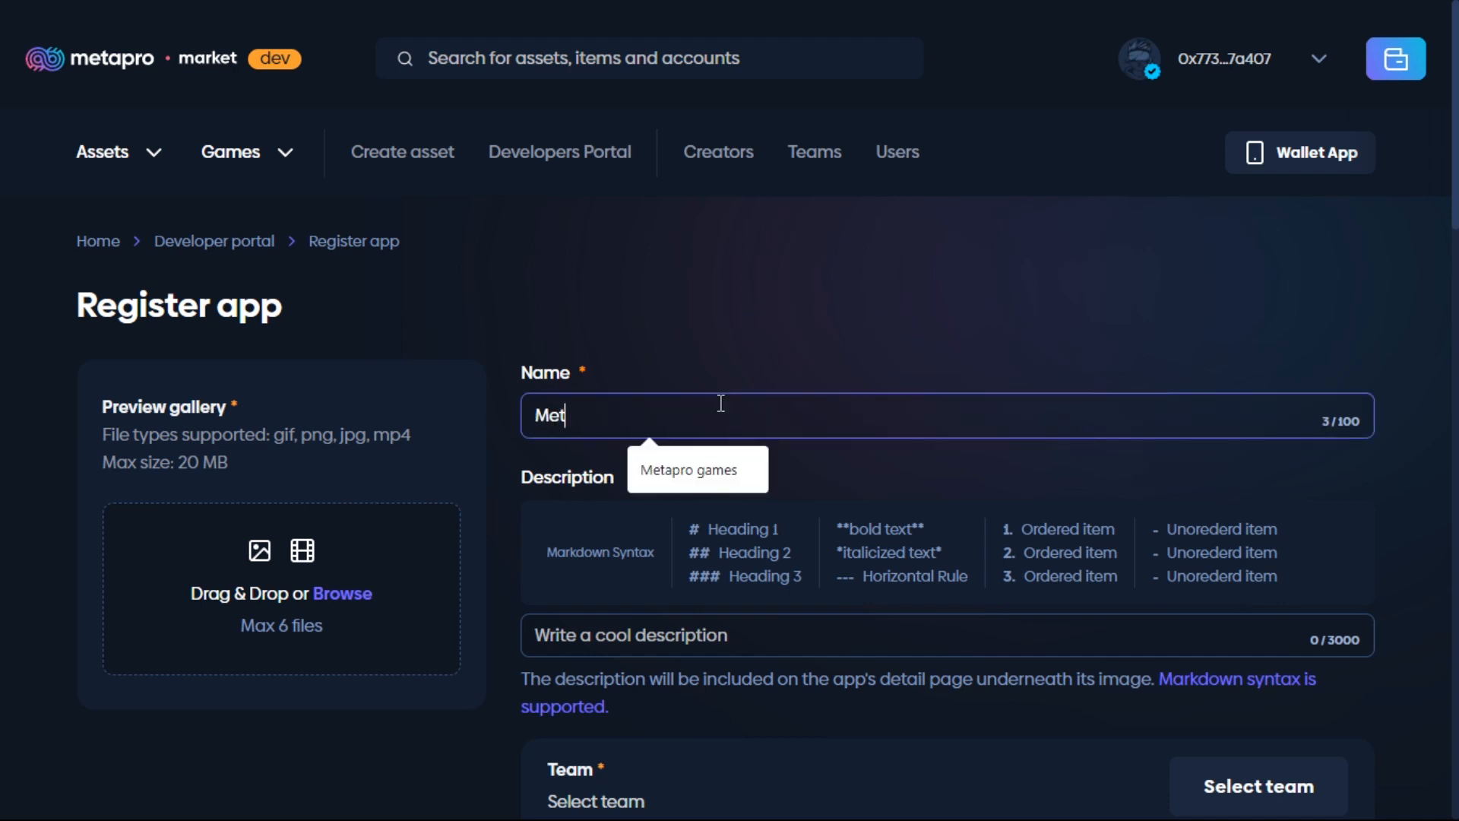
{"action": "type", "text": "apro games"}
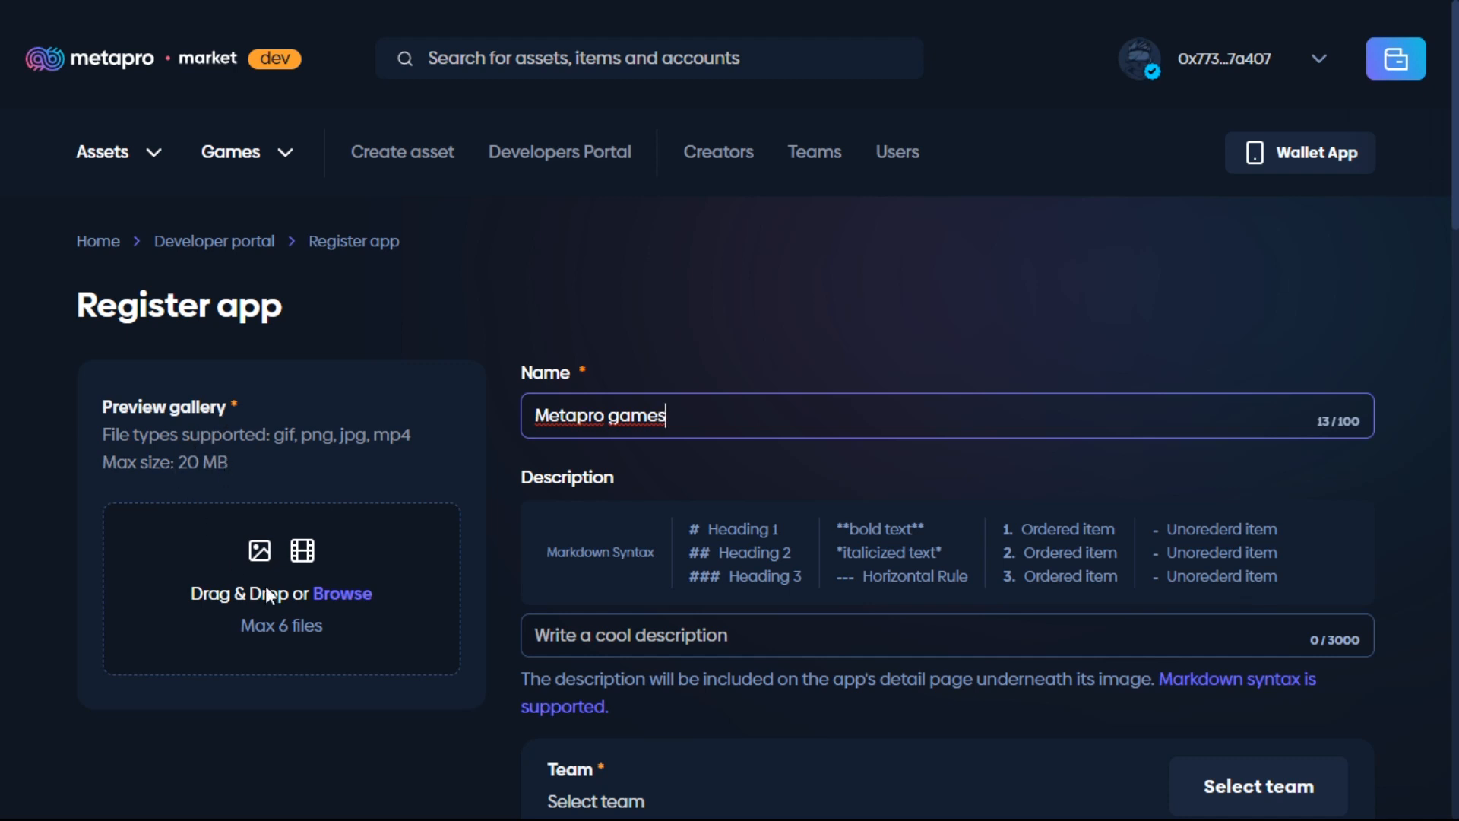
Step: Add the Meta Dude image and the Video 2 clip to the app's preview gallery
{"action": "left_click", "coordinate": [324, 597]}
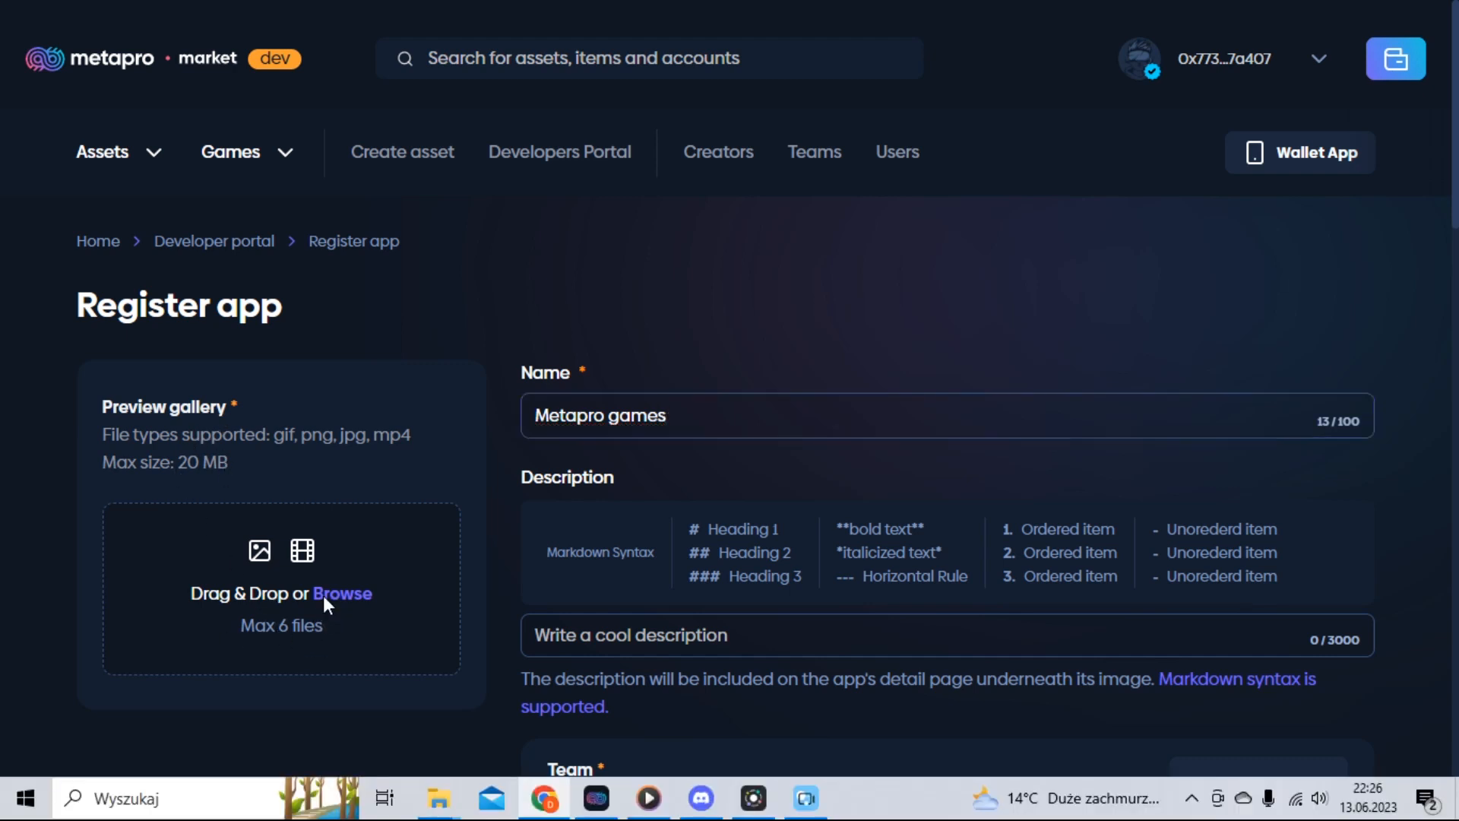
{"action": "left_click", "coordinate": [262, 320]}
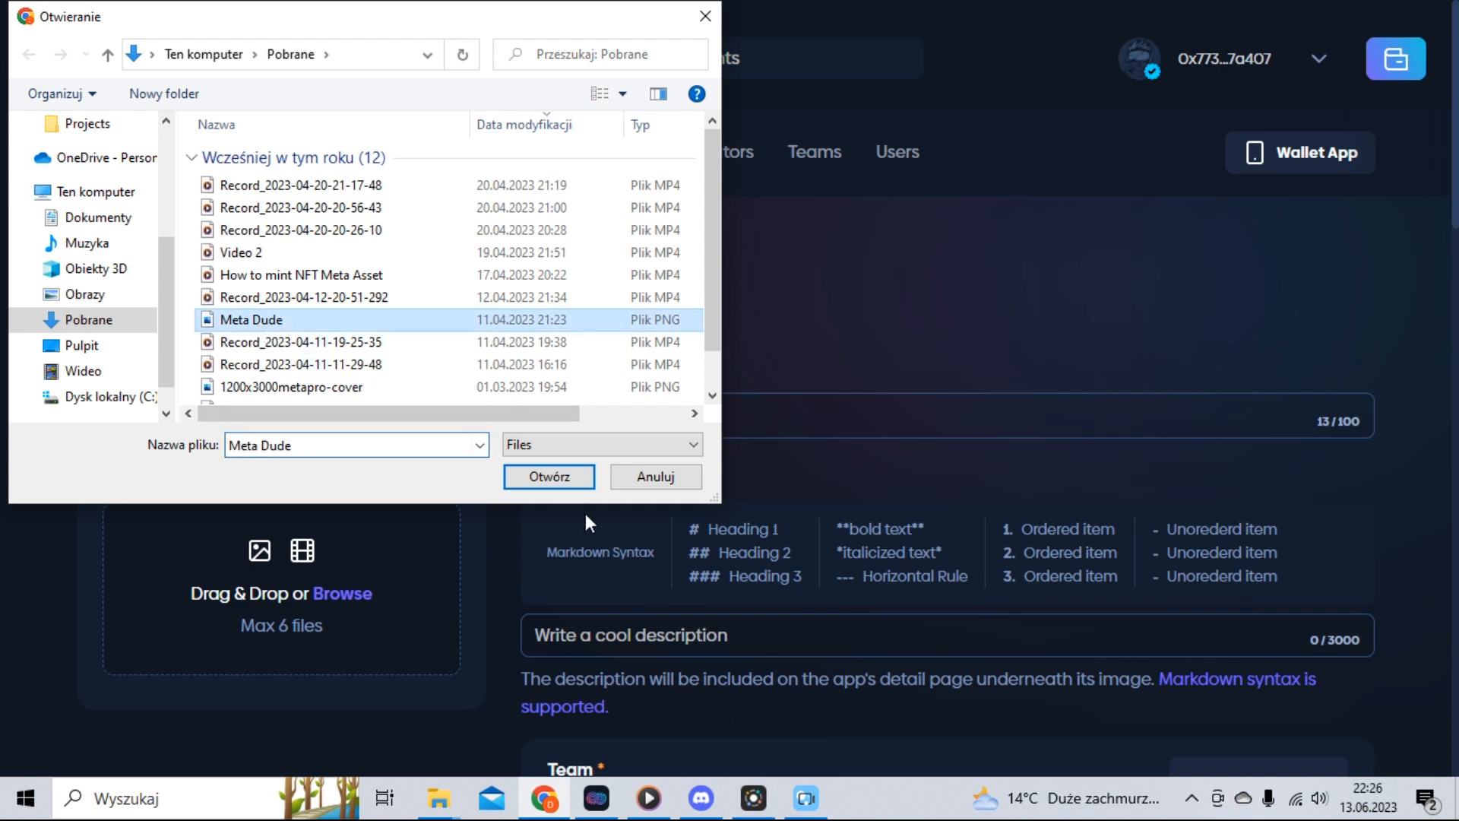
{"action": "left_click", "coordinate": [550, 482]}
{"action": "scroll", "coordinate": [312, 553], "scroll_direction": "down", "scroll_amount": 2}
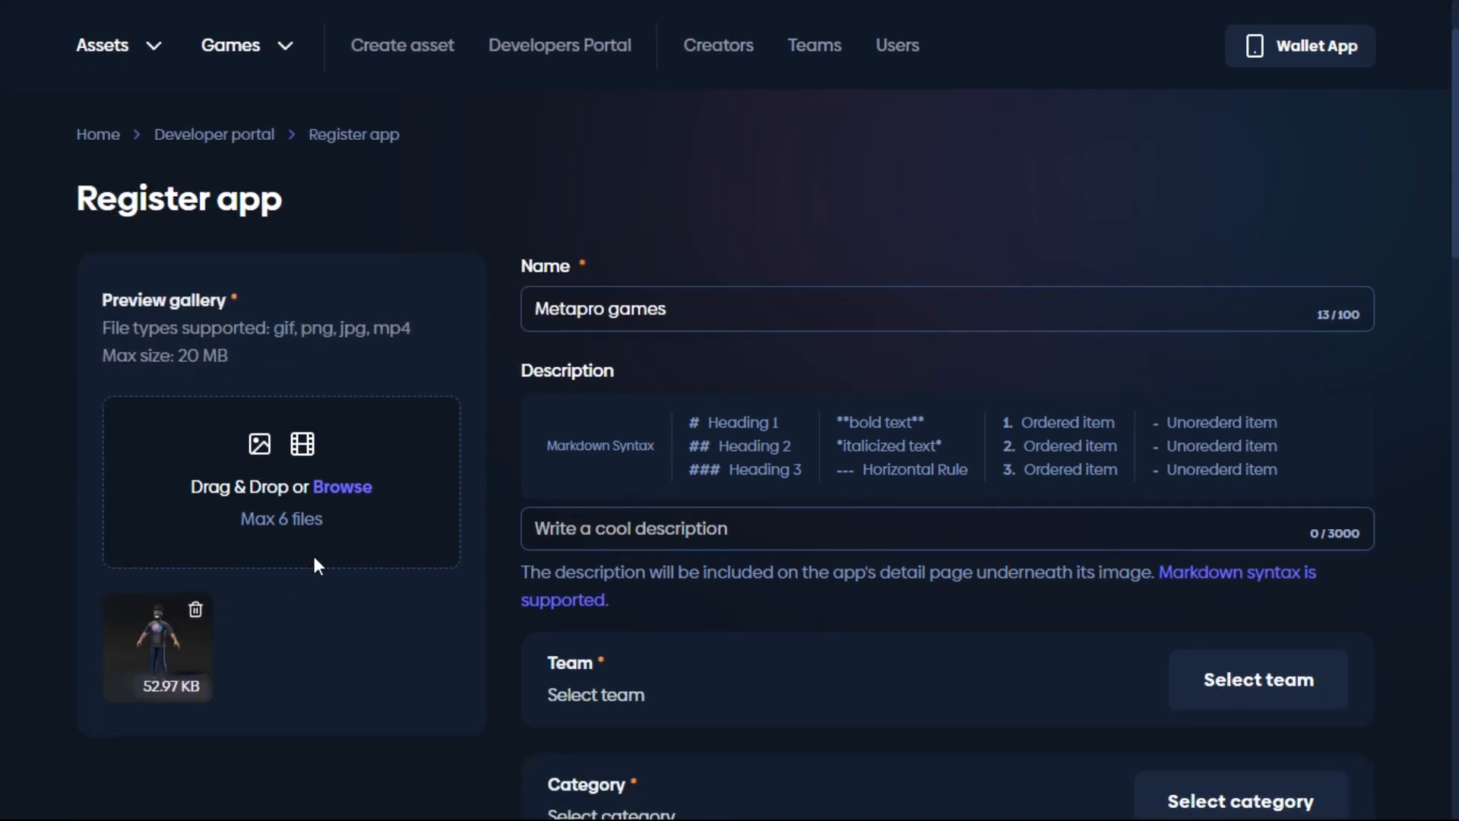
{"action": "left_click", "coordinate": [340, 496]}
{"action": "left_click", "coordinate": [261, 252]}
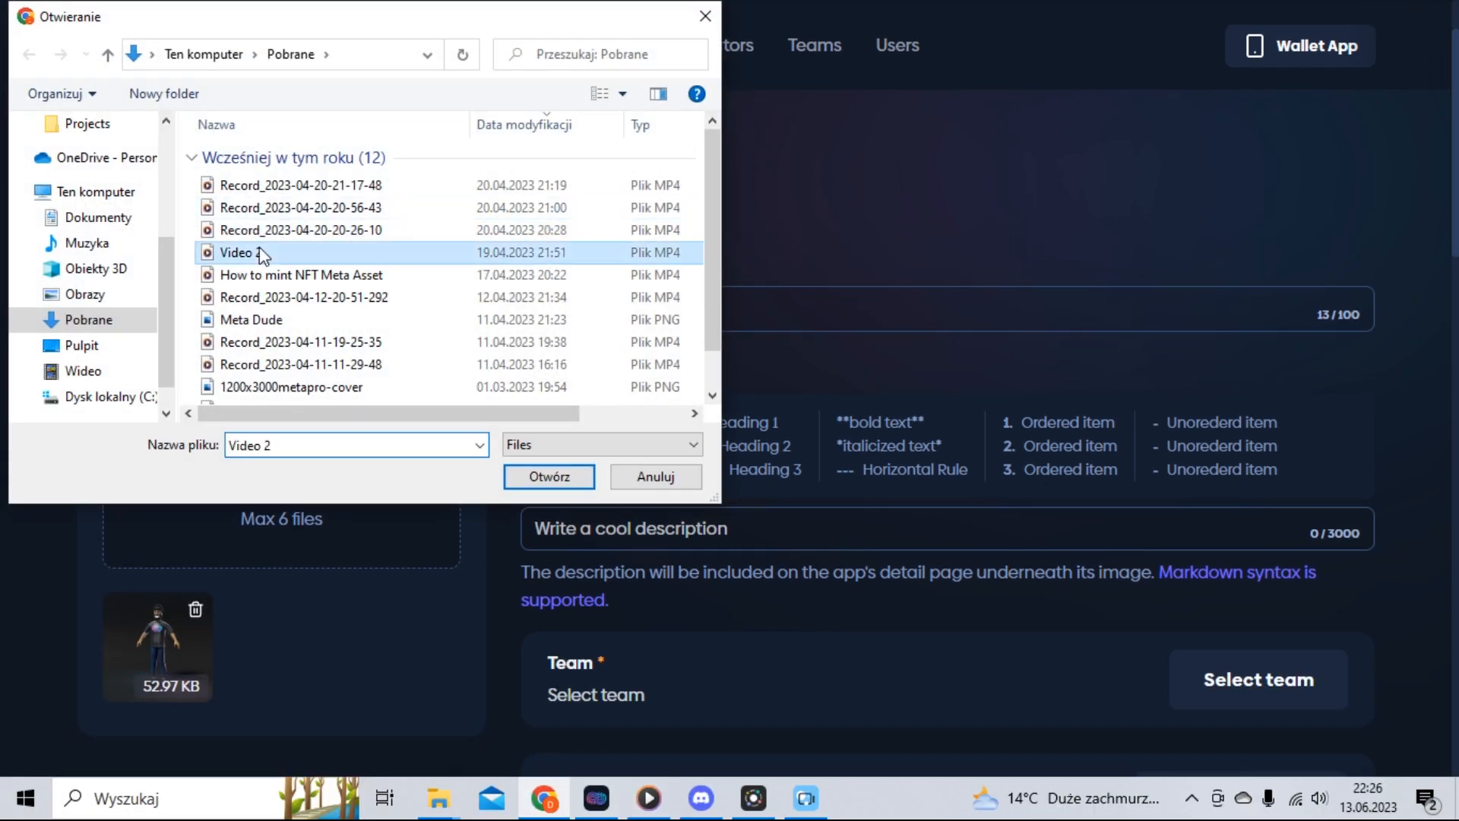
{"action": "left_click", "coordinate": [561, 480]}
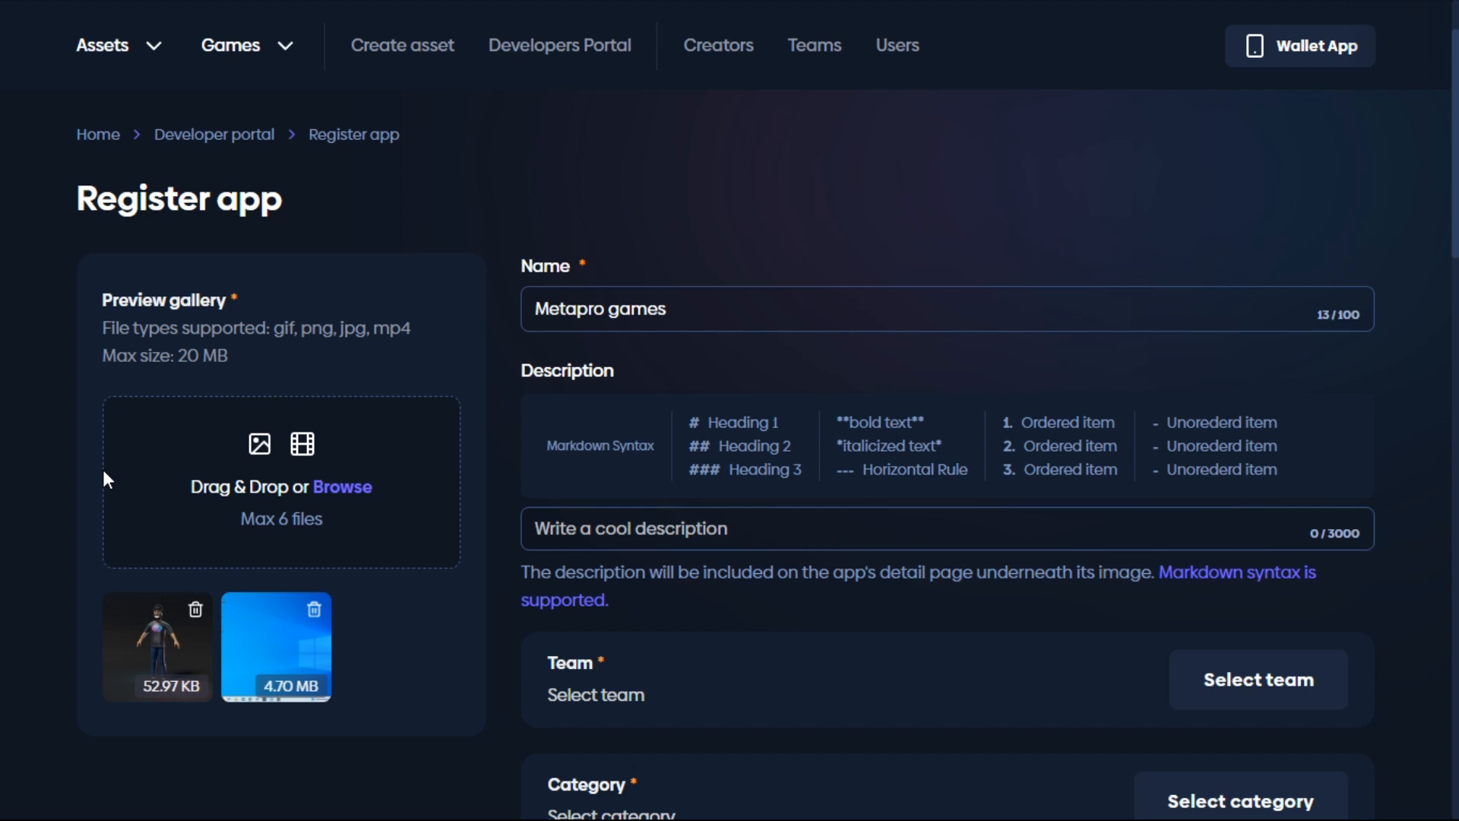
{"action": "left_click", "coordinate": [611, 549]}
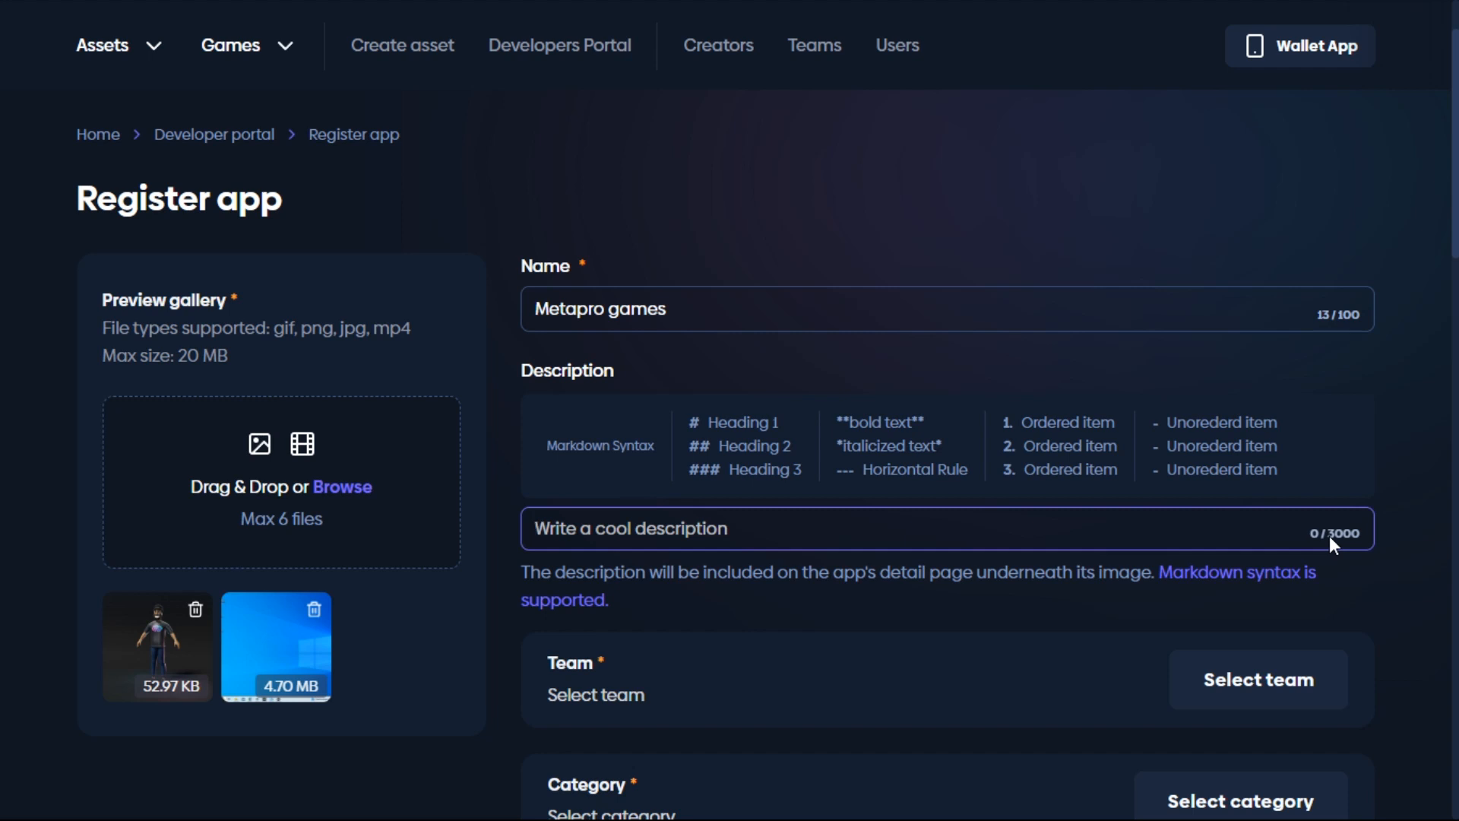
Step: Paste the studio description and make its first line a '# Power Team game' heading
{"action": "type", "text": "Power Team game studio is a group of individuals with diverse skill sets, who work together to develop and create video games. We emerging technologies to create games that meet the expectations of players and keep up with the competition."}
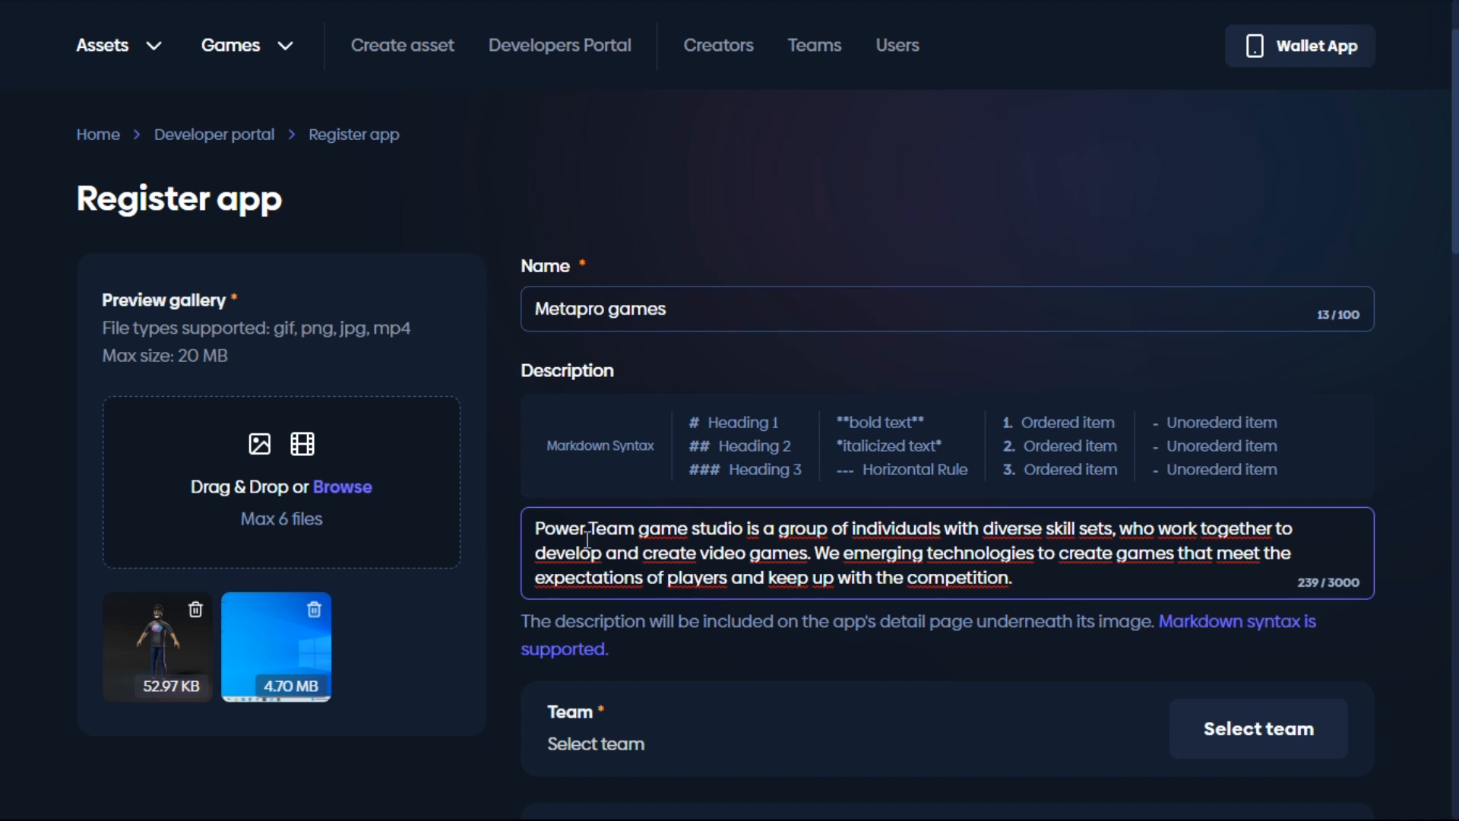
{"action": "left_click", "coordinate": [541, 544]}
{"action": "type", "text": "#"}
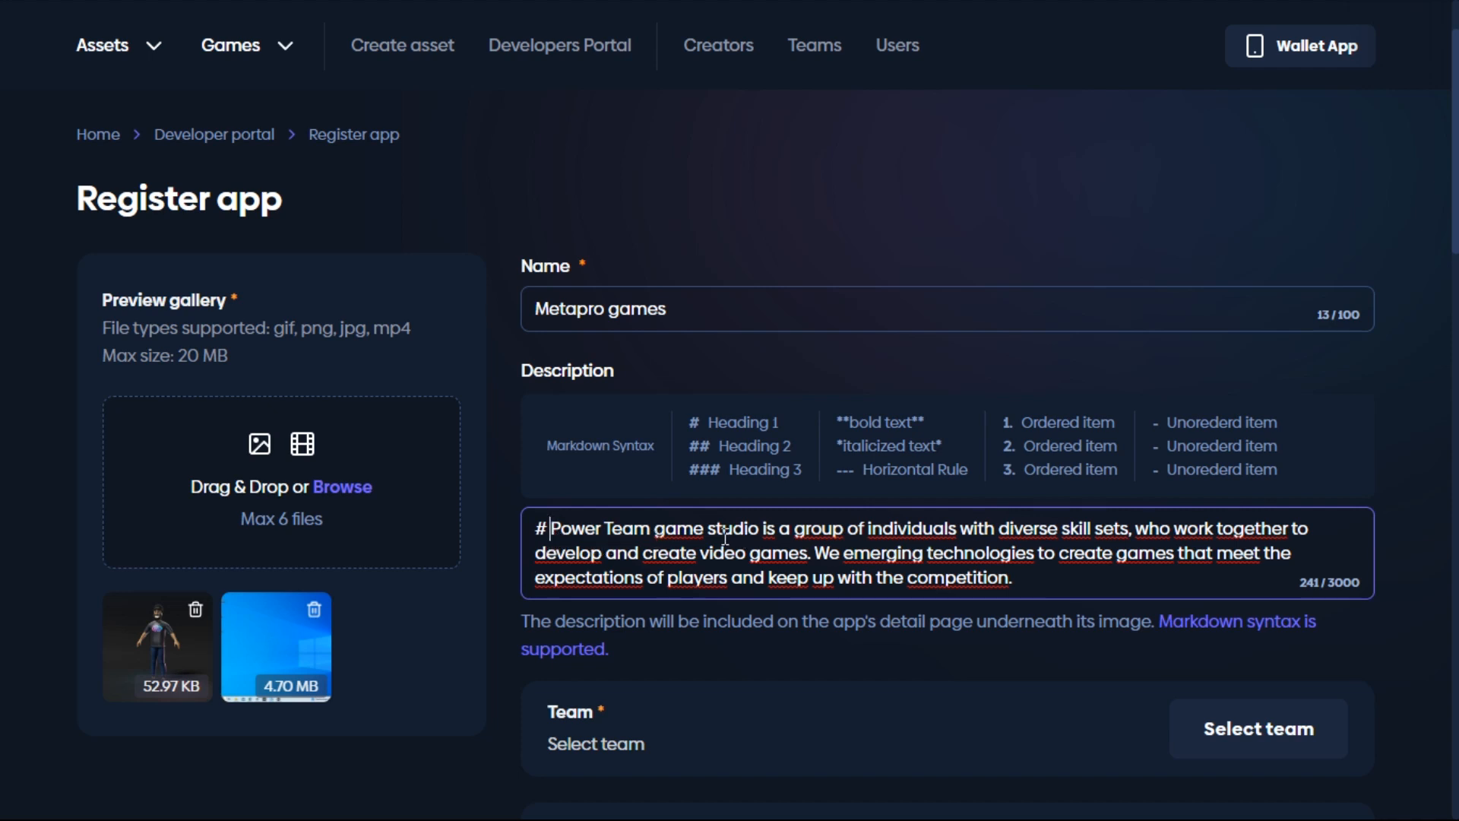
{"action": "key", "text": "Return"}
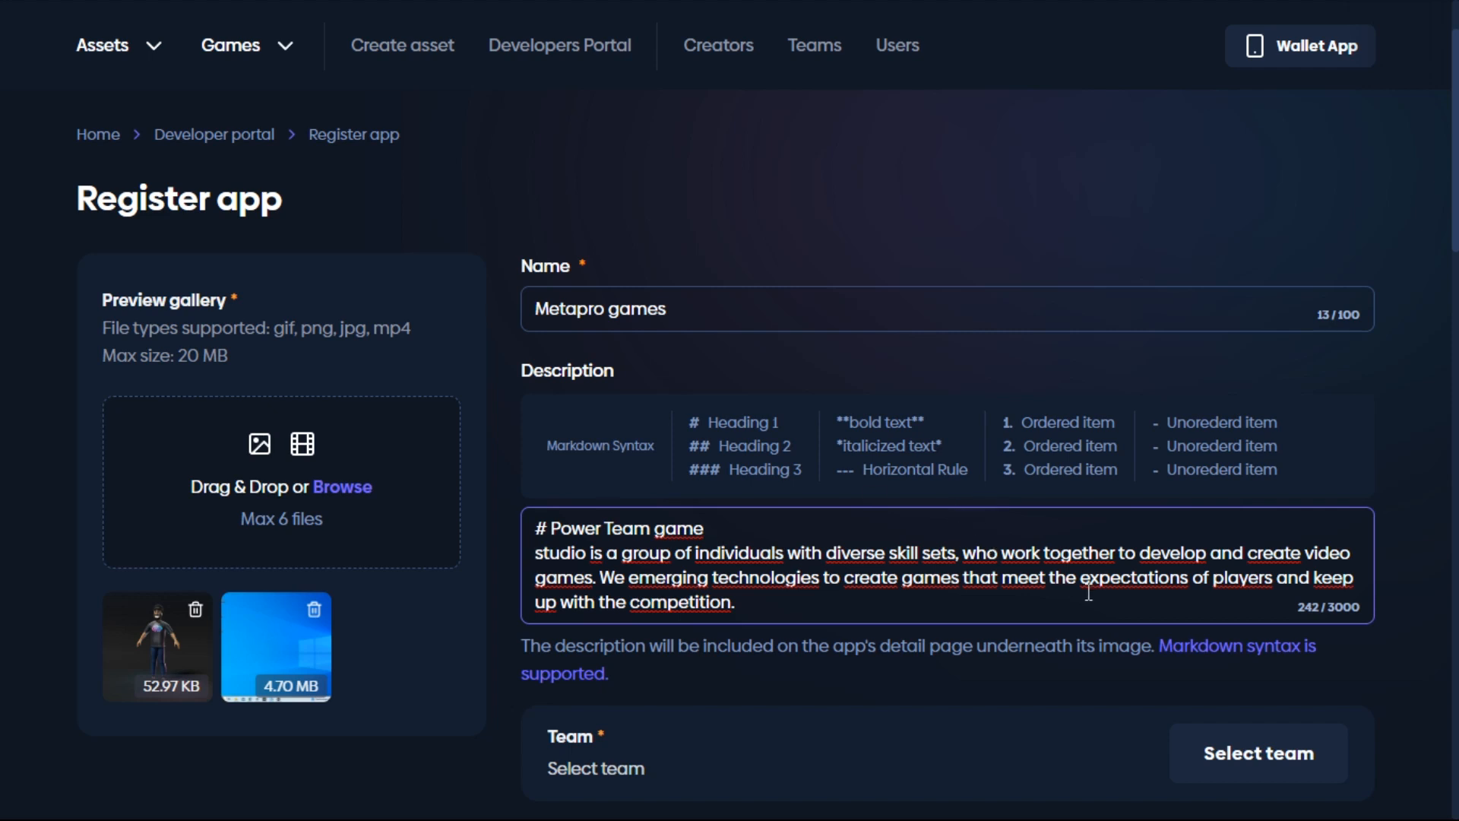
Step: Make 'develop' bold and 'games' italic, and start a new paragraph at 'We'
{"action": "left_click", "coordinate": [1151, 565]}
{"action": "type", "text": "**"}
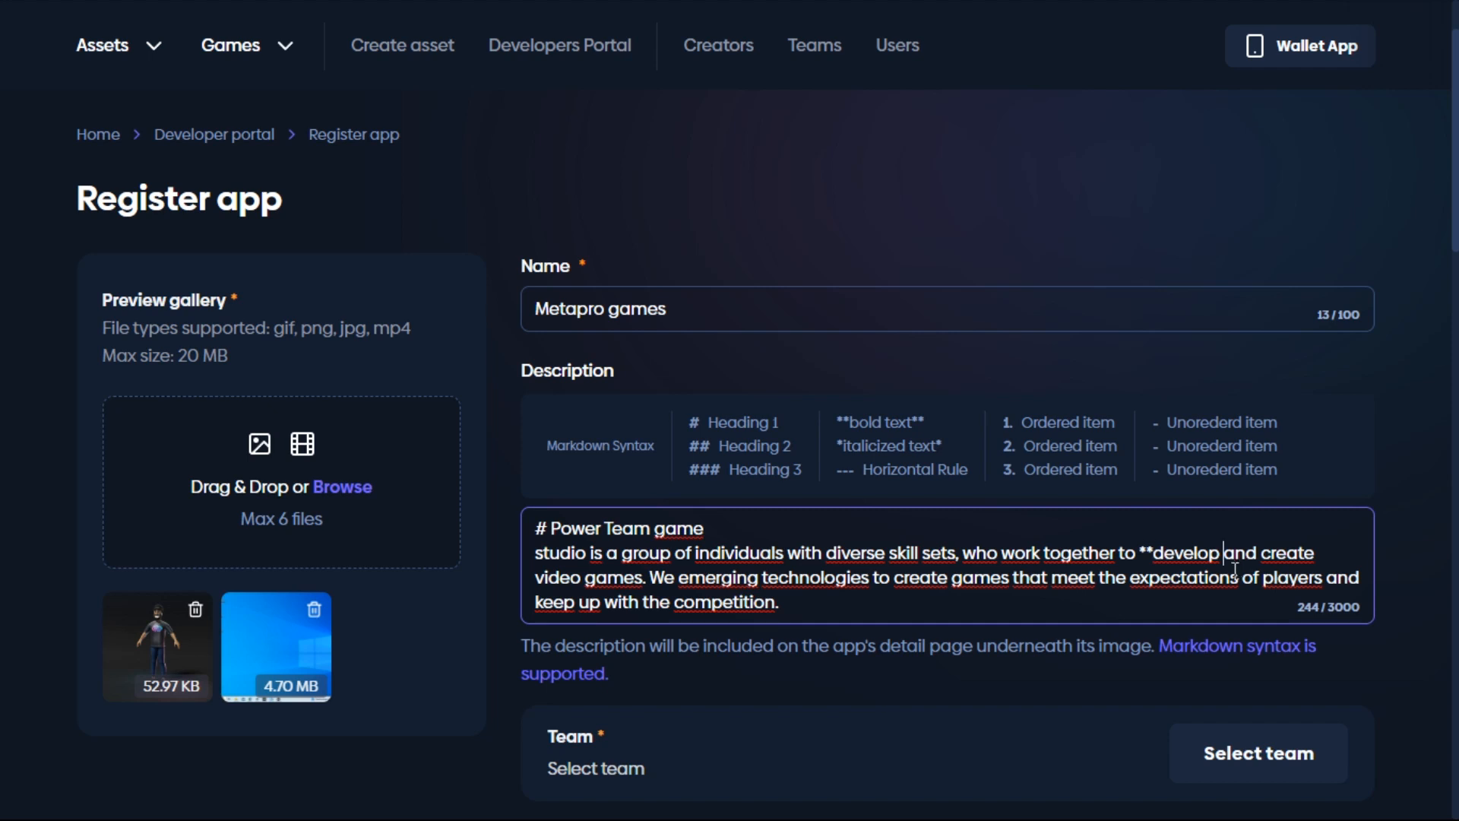
{"action": "type", "text": "**"}
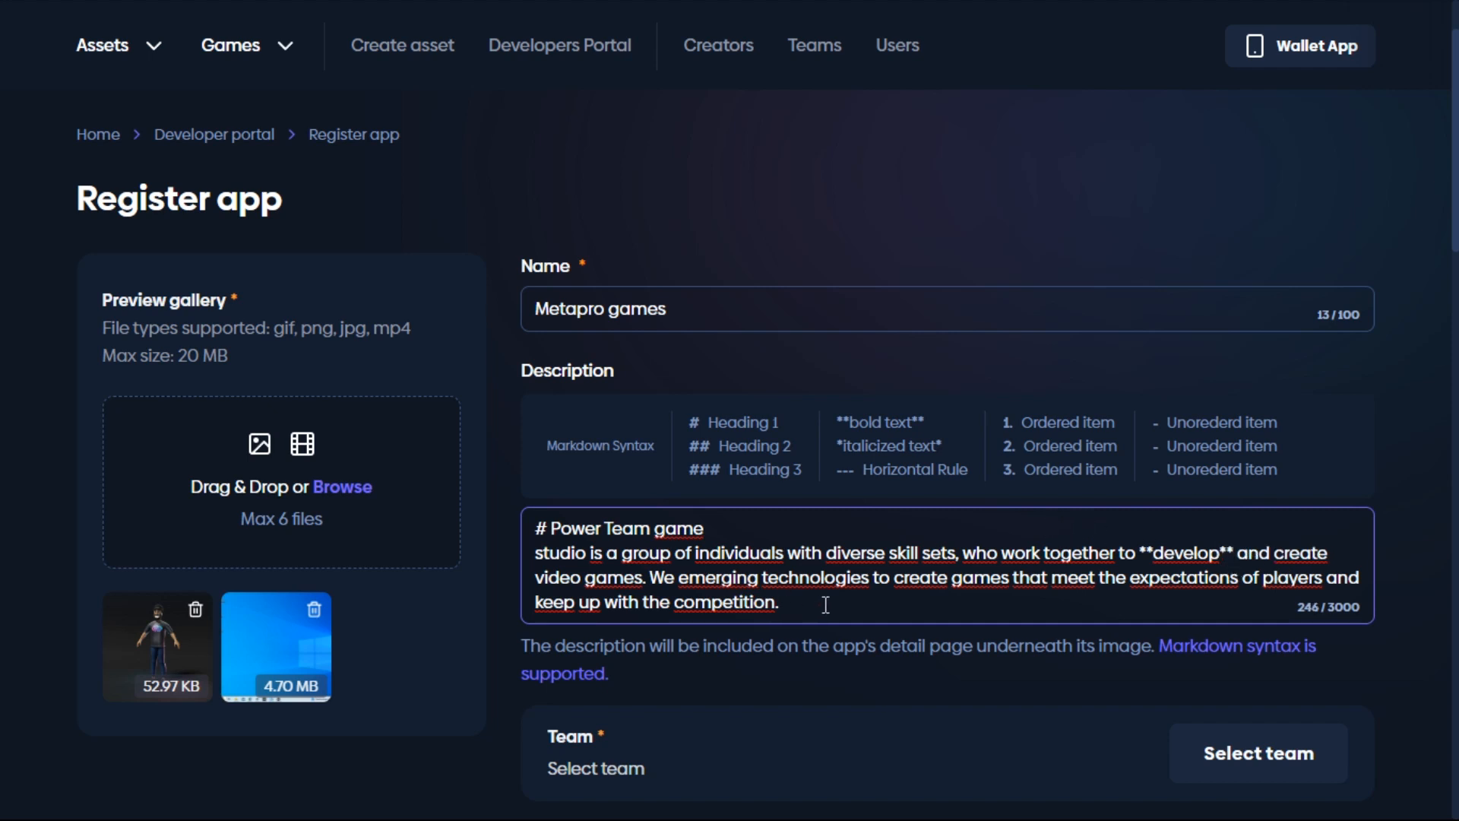
{"action": "left_click", "coordinate": [953, 589]}
{"action": "type", "text": "*"}
{"action": "left_click", "coordinate": [1022, 590]}
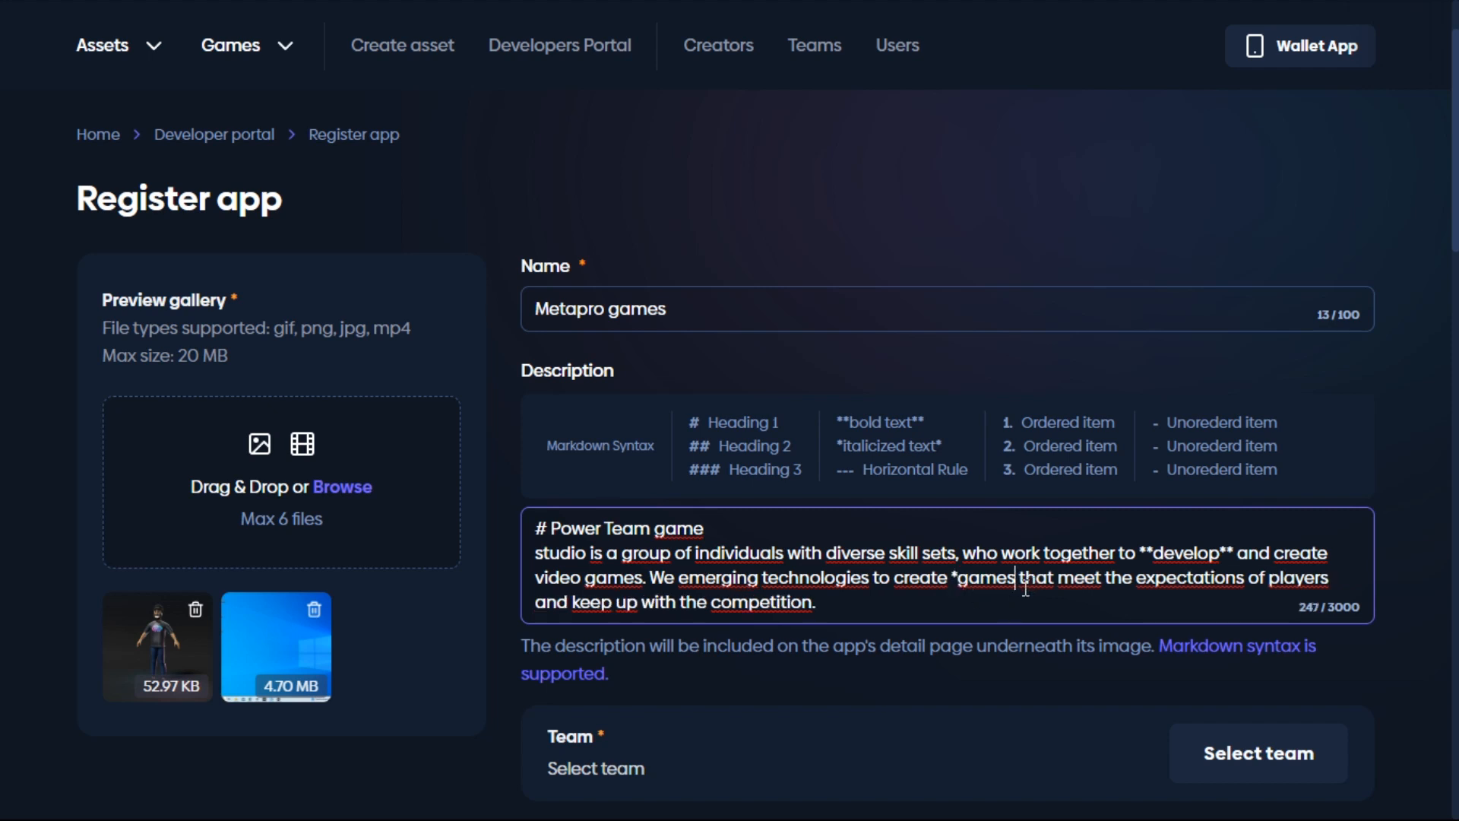
{"action": "type", "text": "*"}
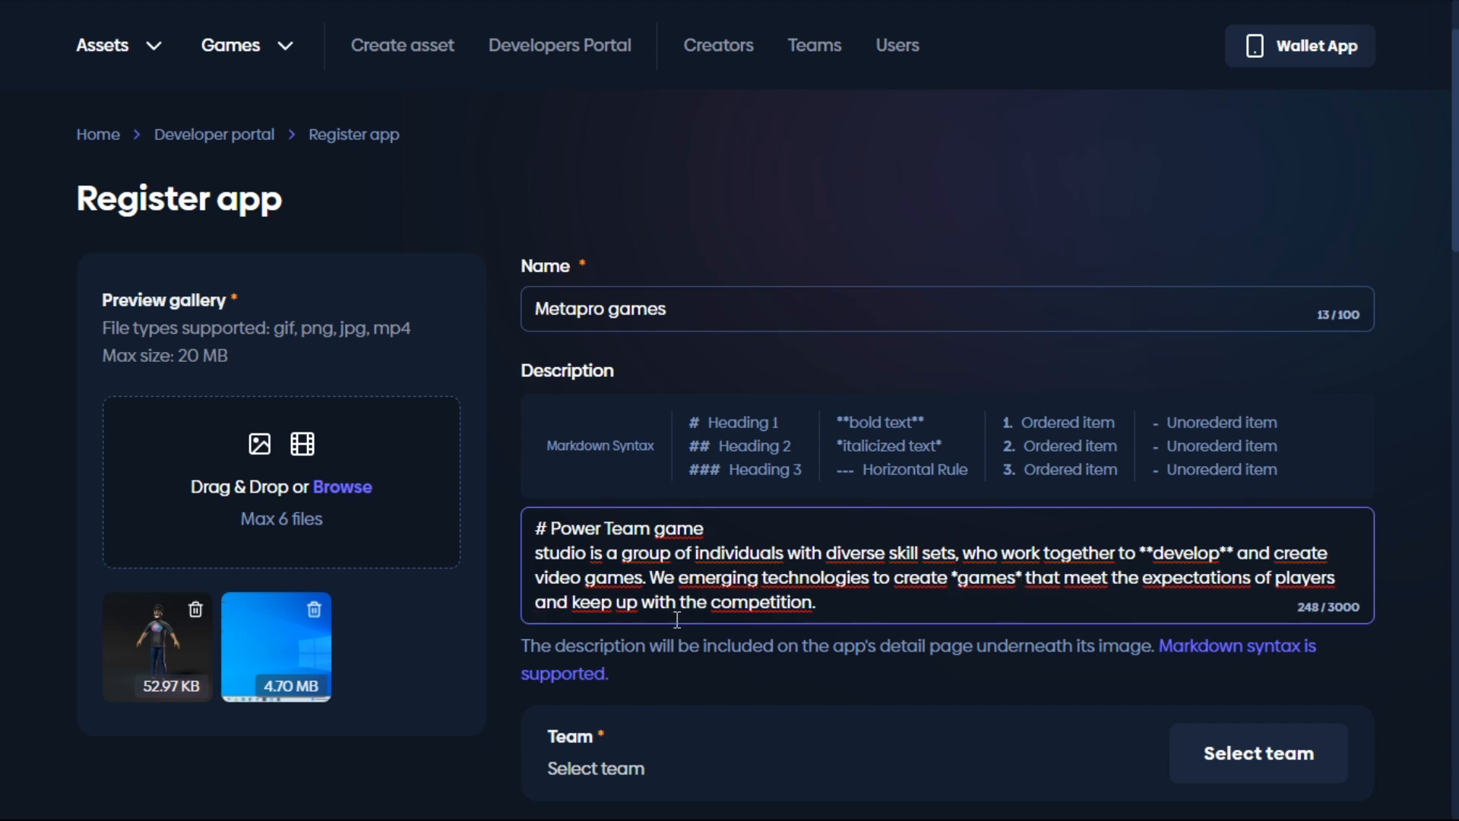
{"action": "left_click", "coordinate": [651, 582]}
{"action": "key", "text": "Return"}
{"action": "key", "text": "Return"}
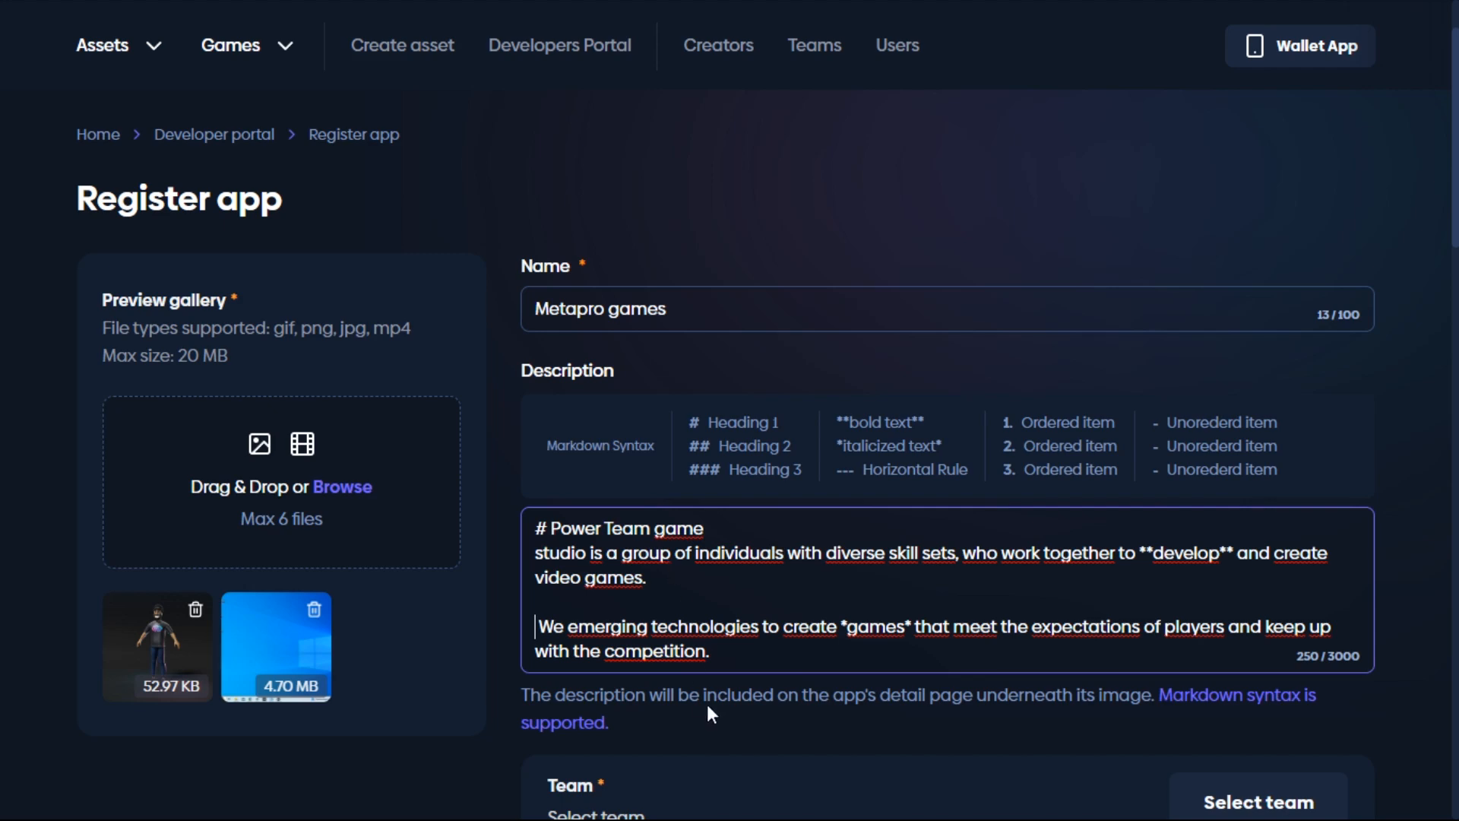
{"action": "scroll", "coordinate": [719, 790], "scroll_direction": "down", "scroll_amount": 3}
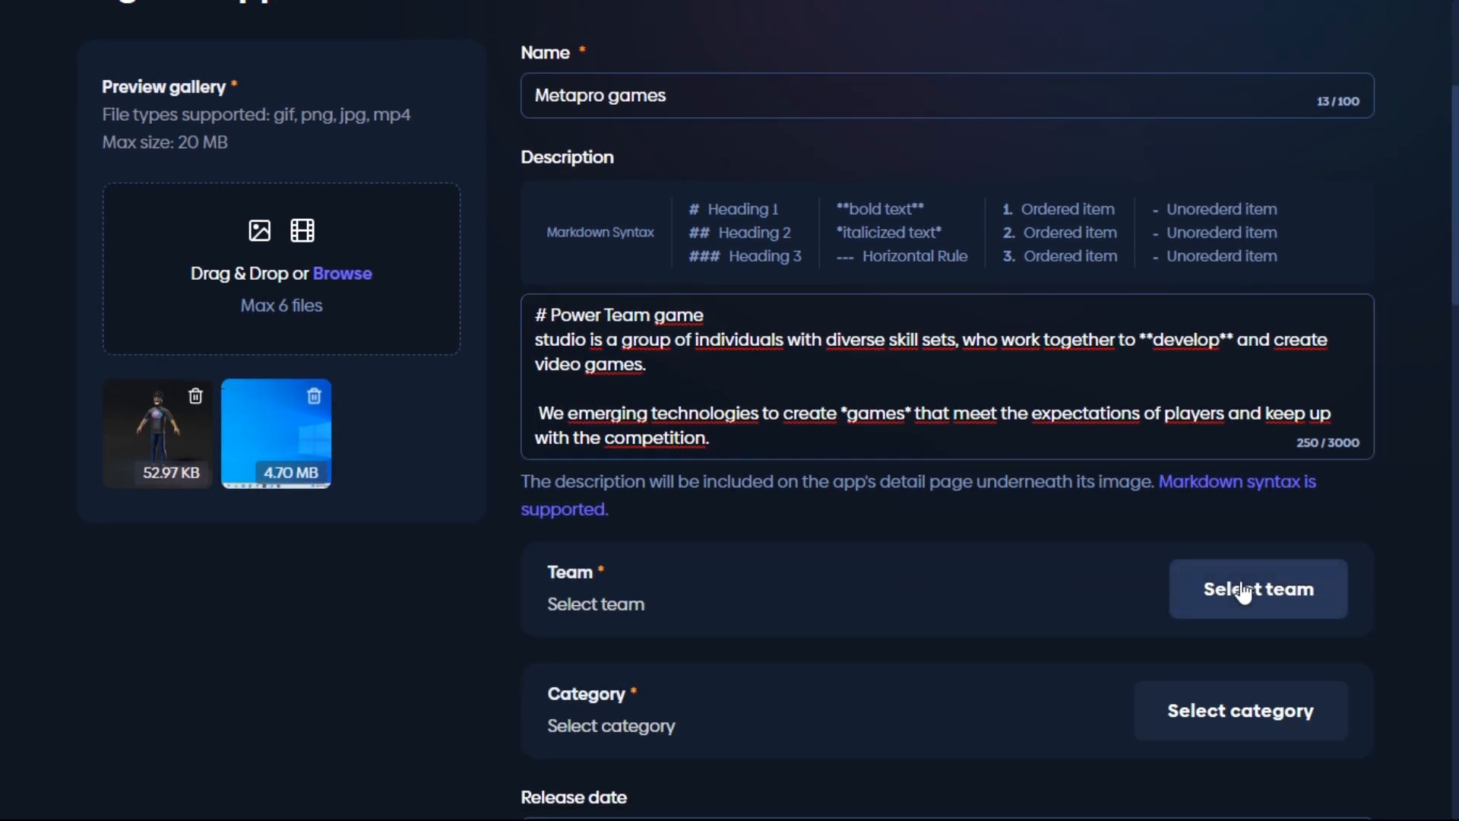
Step: Assign the app to metapro team and set its category to Action
{"action": "left_click", "coordinate": [1221, 589]}
{"action": "left_click", "coordinate": [581, 405]}
{"action": "left_click", "coordinate": [582, 471]}
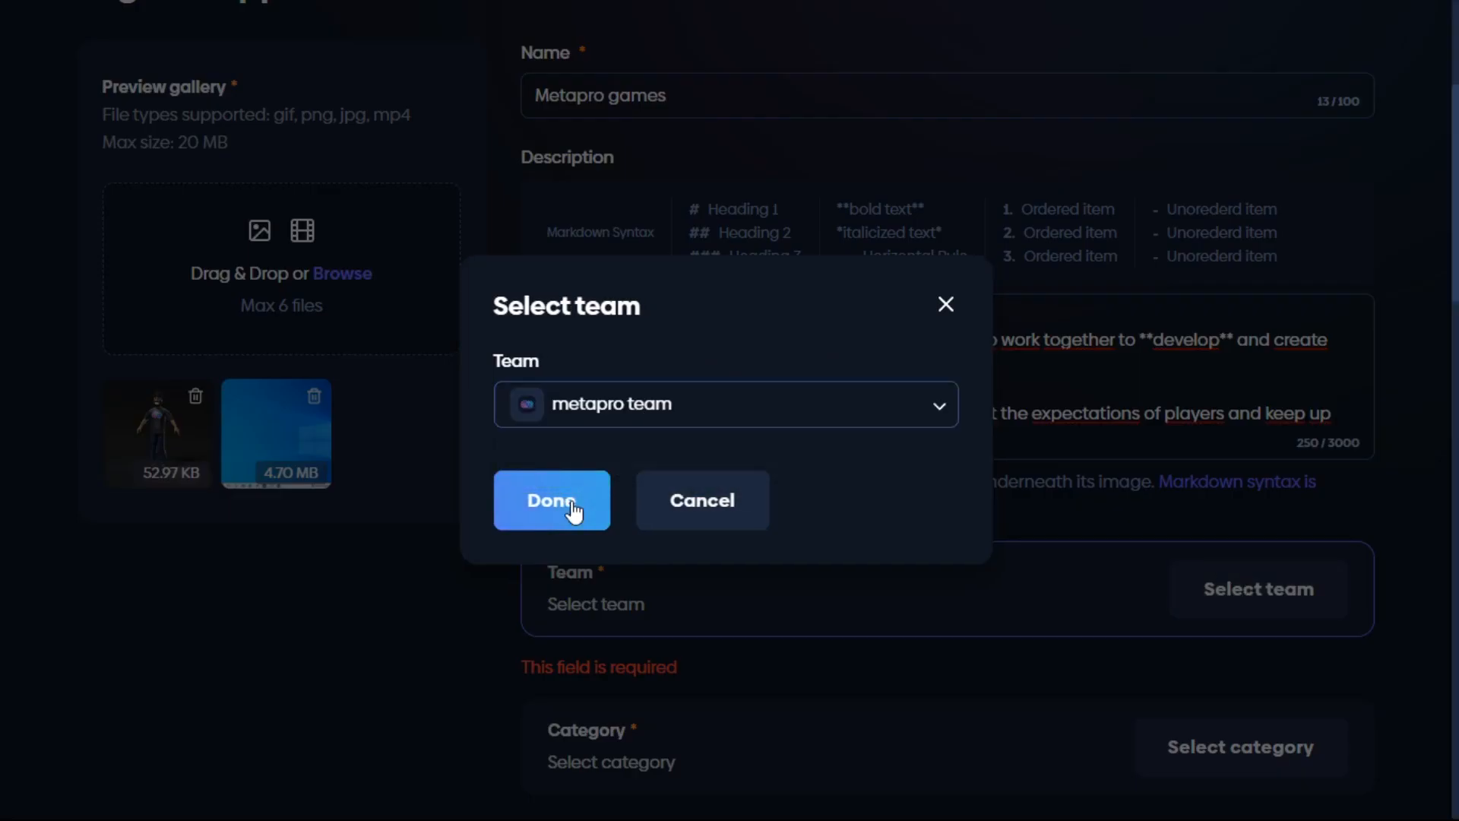
{"action": "left_click", "coordinate": [573, 511]}
{"action": "scroll", "coordinate": [684, 577], "scroll_direction": "down", "scroll_amount": 2}
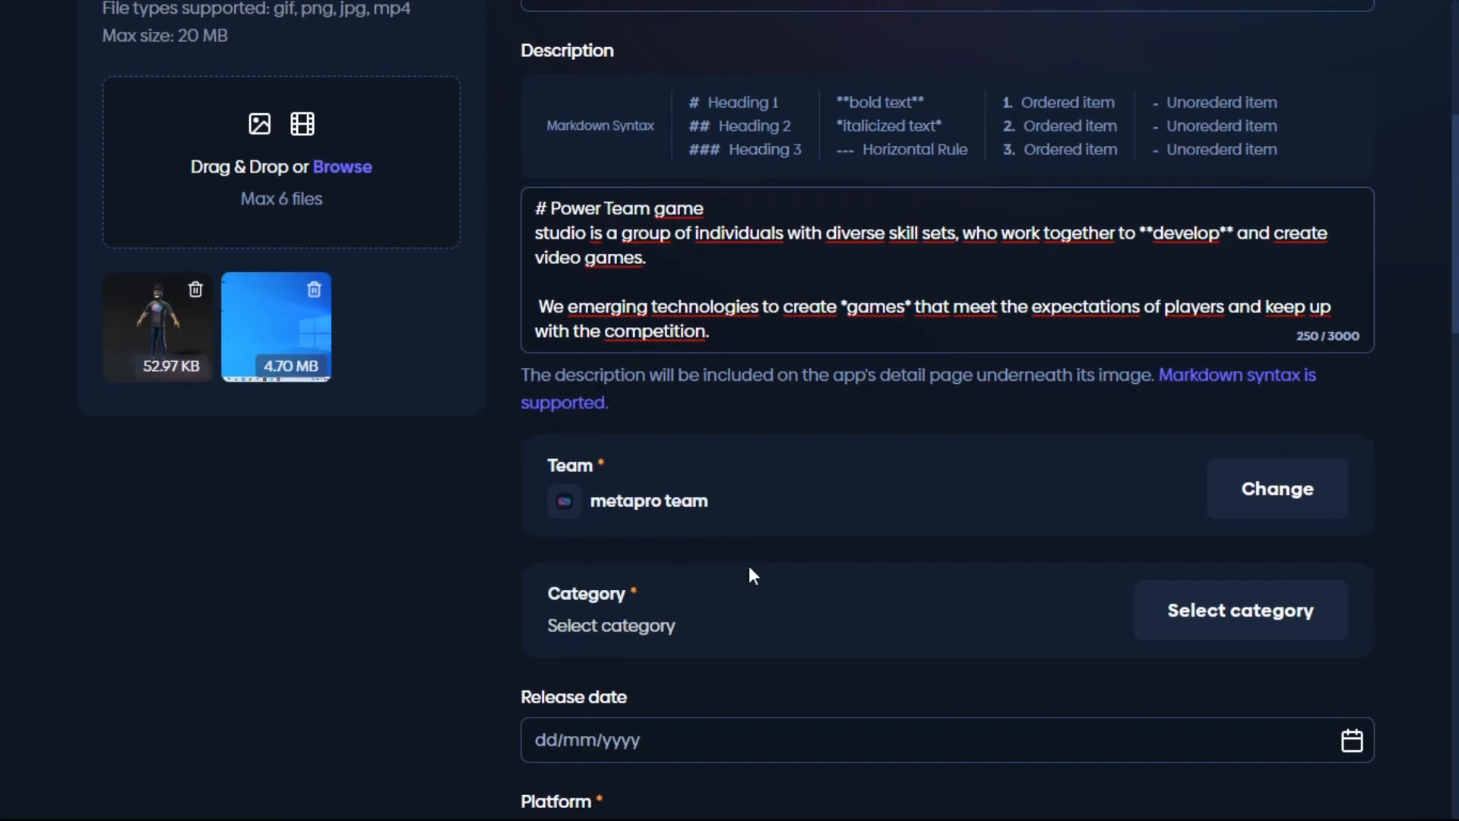
{"action": "left_click", "coordinate": [1174, 628]}
{"action": "left_click", "coordinate": [460, 288]}
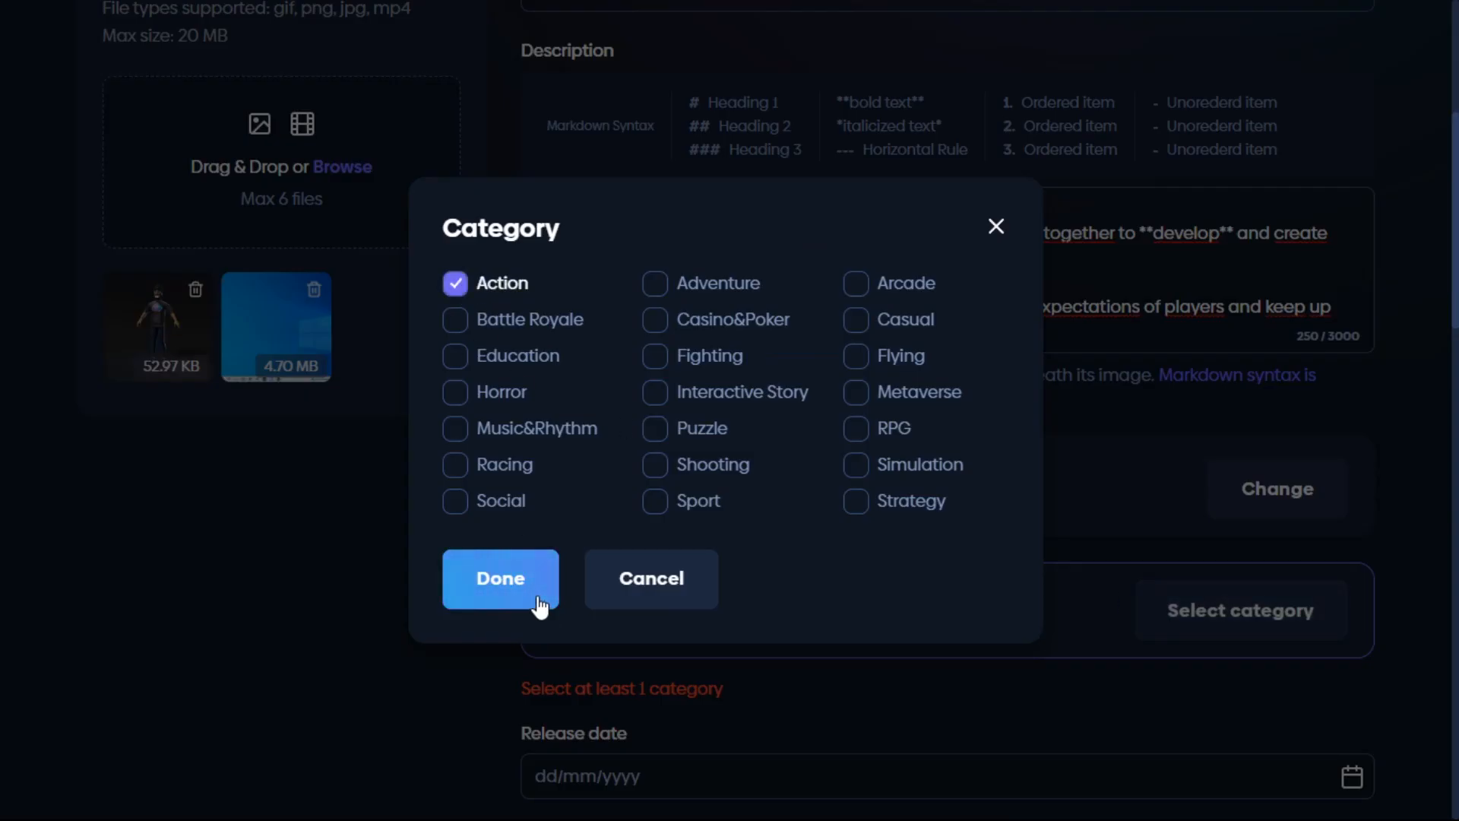
{"action": "left_click", "coordinate": [541, 579]}
Step: Set the app's release date to 18 August 2023 in the calendar picker
{"action": "scroll", "coordinate": [669, 600], "scroll_direction": "down", "scroll_amount": 2}
{"action": "scroll", "coordinate": [775, 608], "scroll_direction": "down", "scroll_amount": 2}
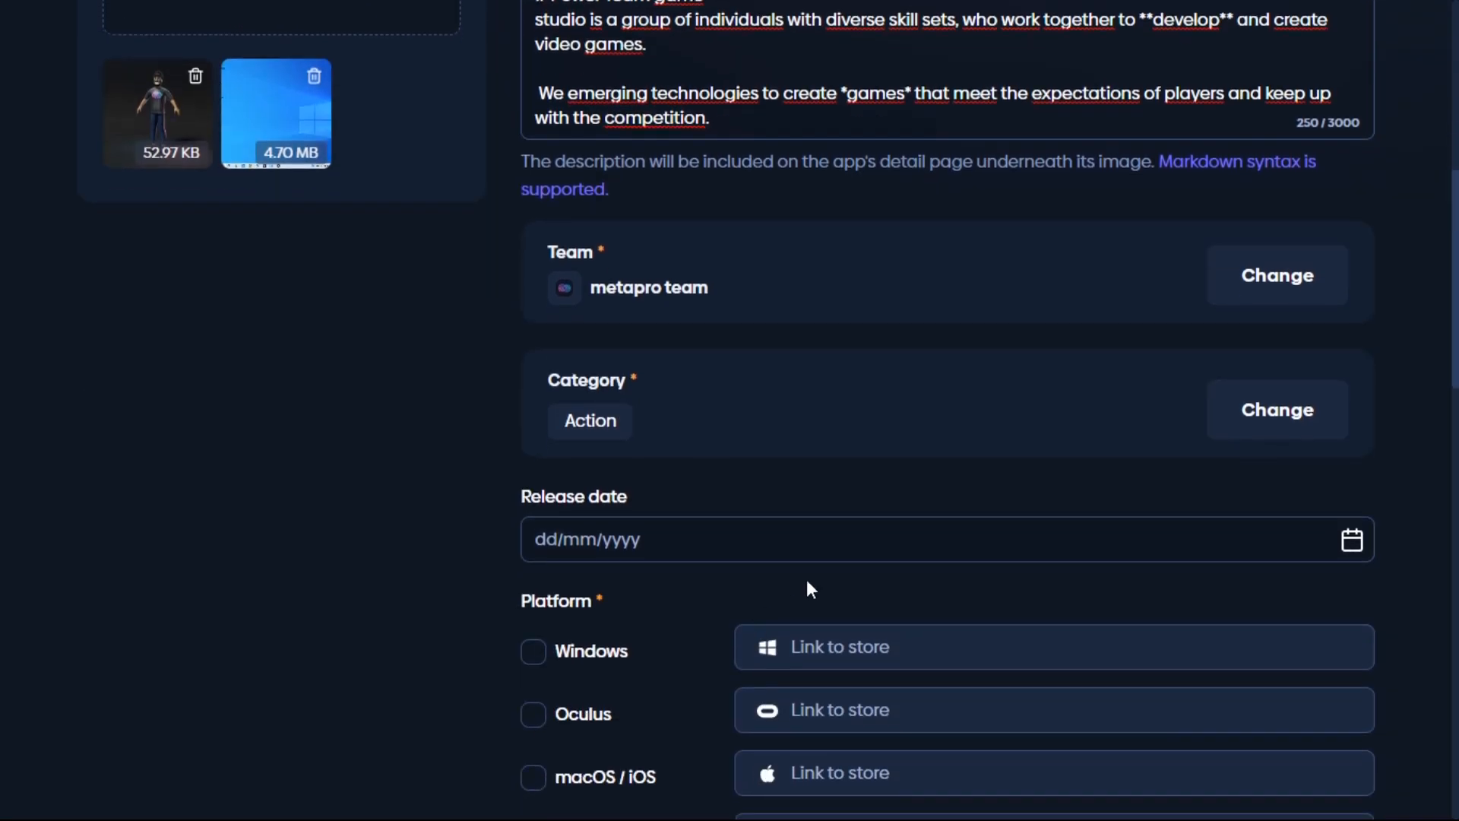
{"action": "left_click", "coordinate": [1352, 541]}
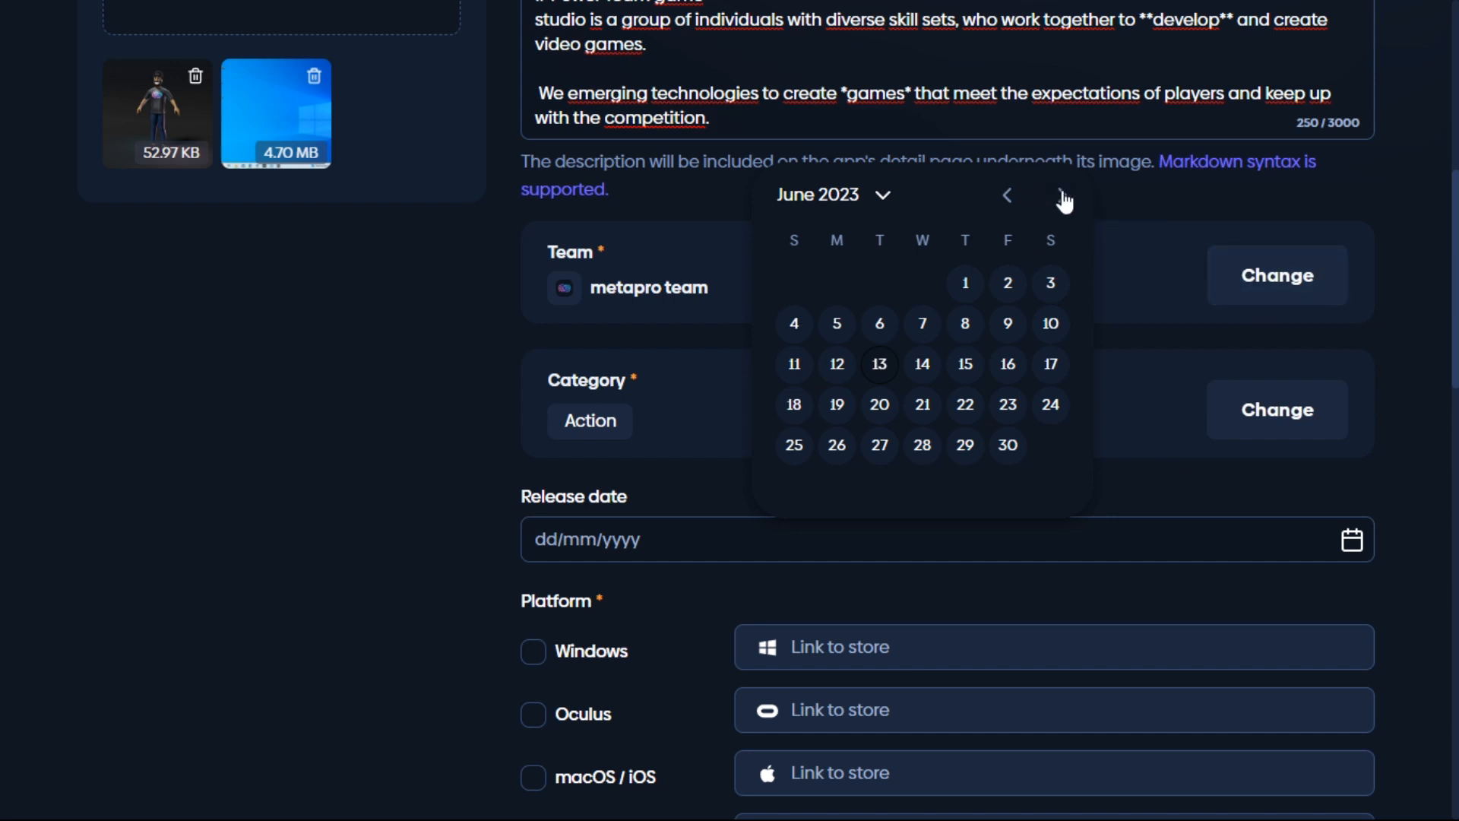
{"action": "left_click", "coordinate": [1063, 197]}
{"action": "left_click", "coordinate": [1063, 197]}
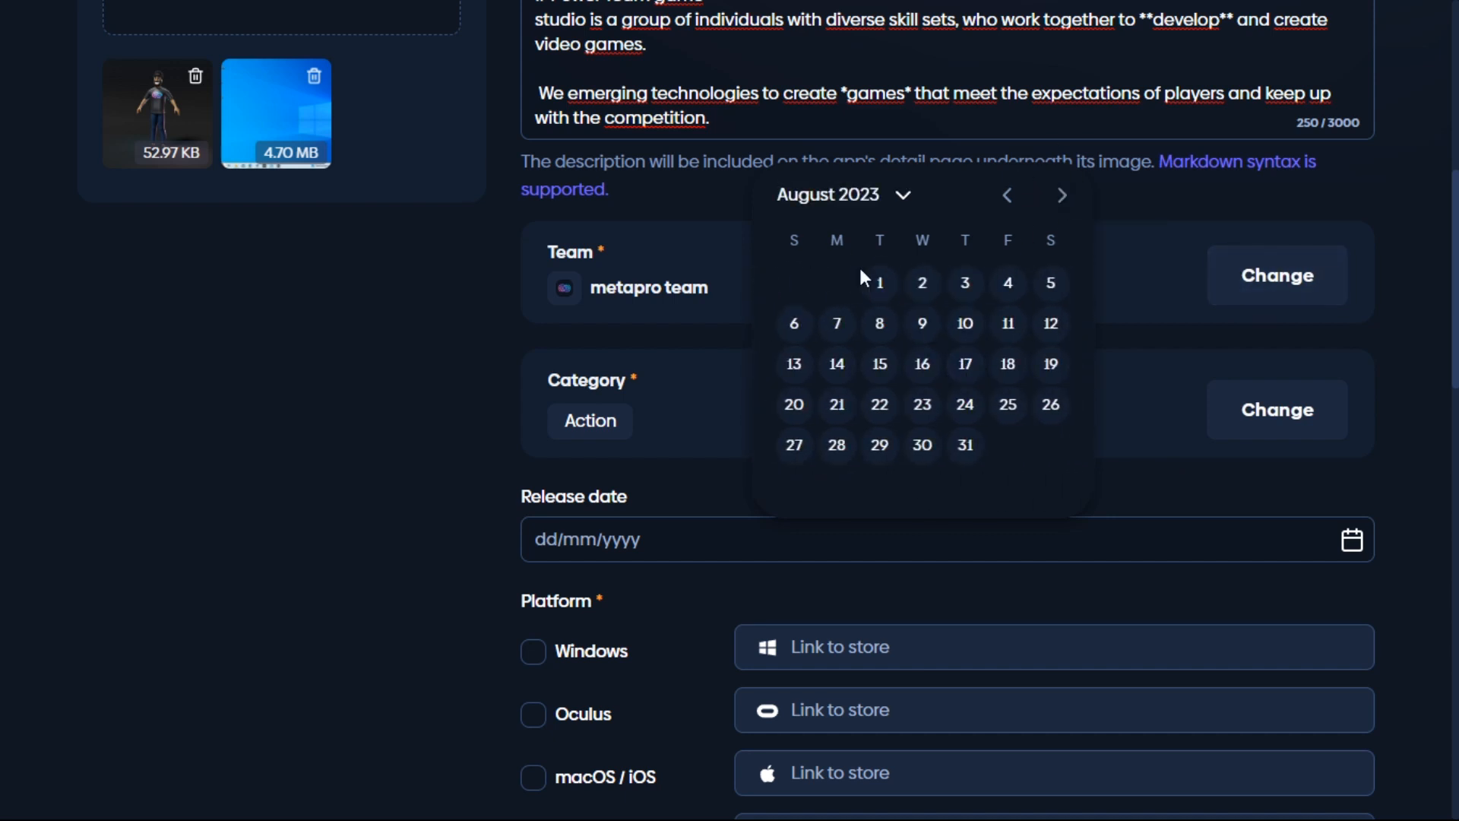
{"action": "left_click", "coordinate": [1008, 368]}
{"action": "scroll", "coordinate": [815, 536], "scroll_direction": "down", "scroll_amount": 3}
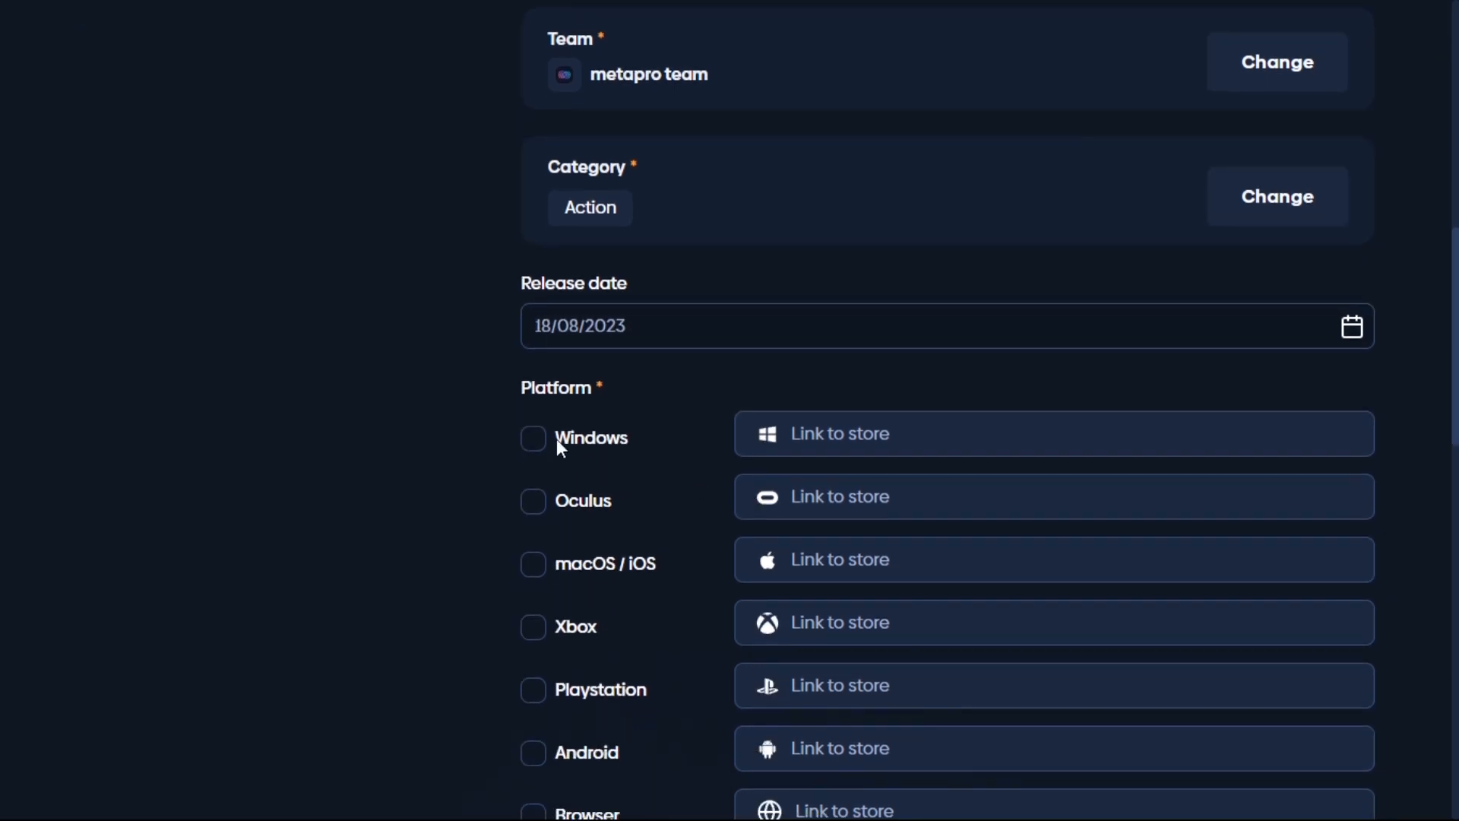
{"action": "left_click", "coordinate": [543, 452]}
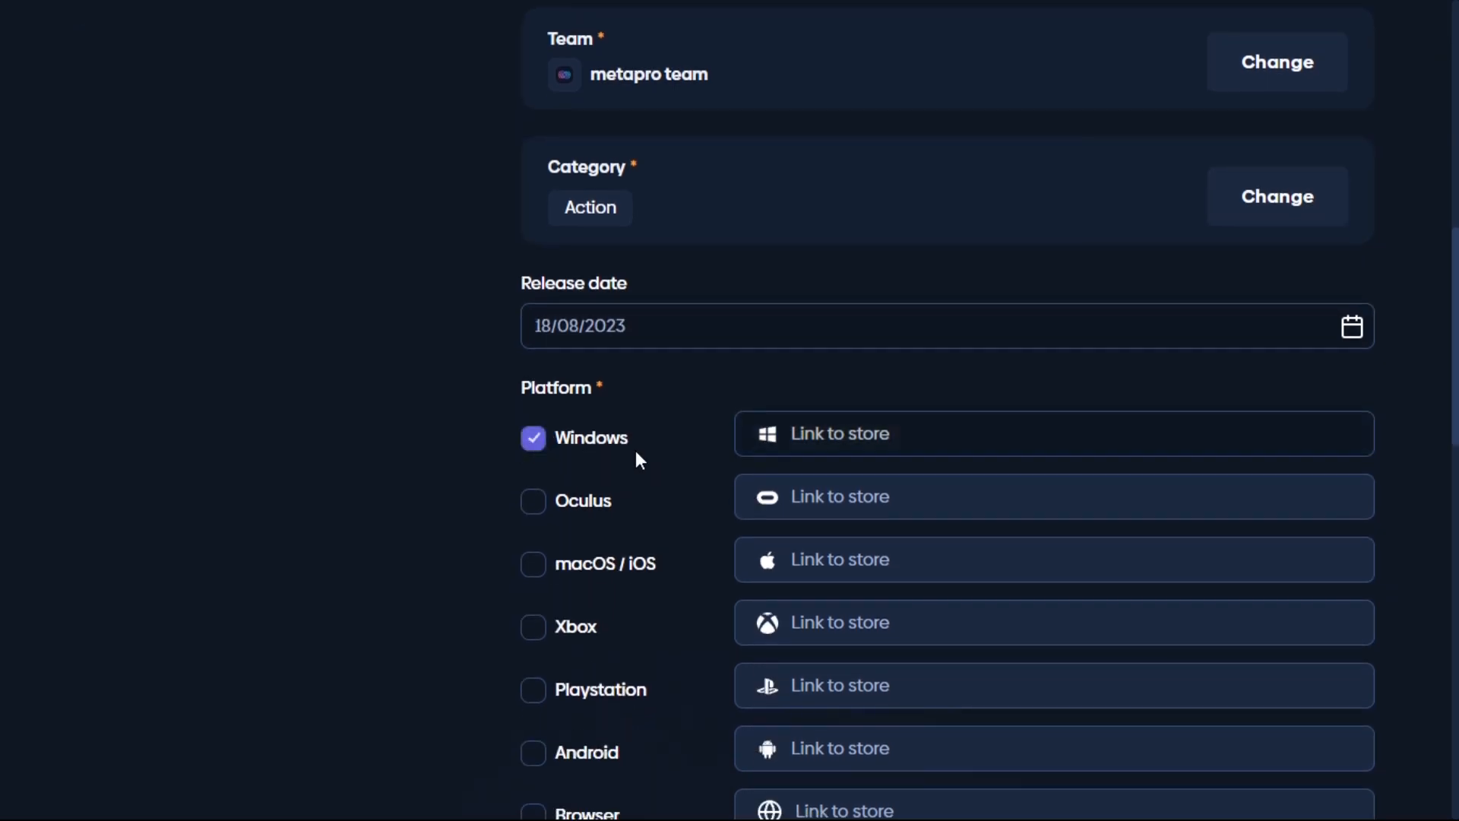
{"action": "left_click", "coordinate": [821, 459]}
{"action": "type", "text": "htt"}
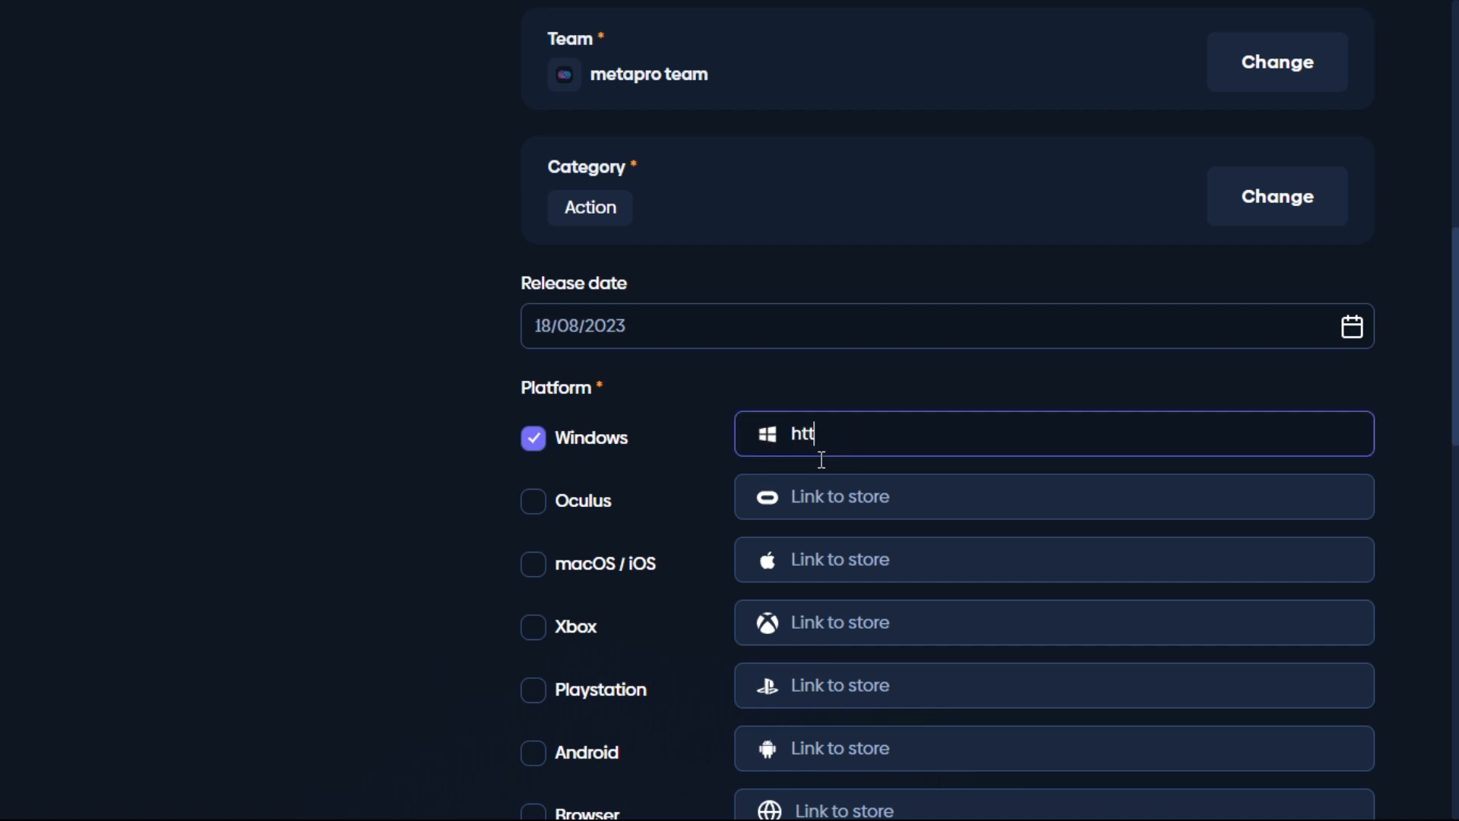
{"action": "type", "text": "ps://metapro.com"}
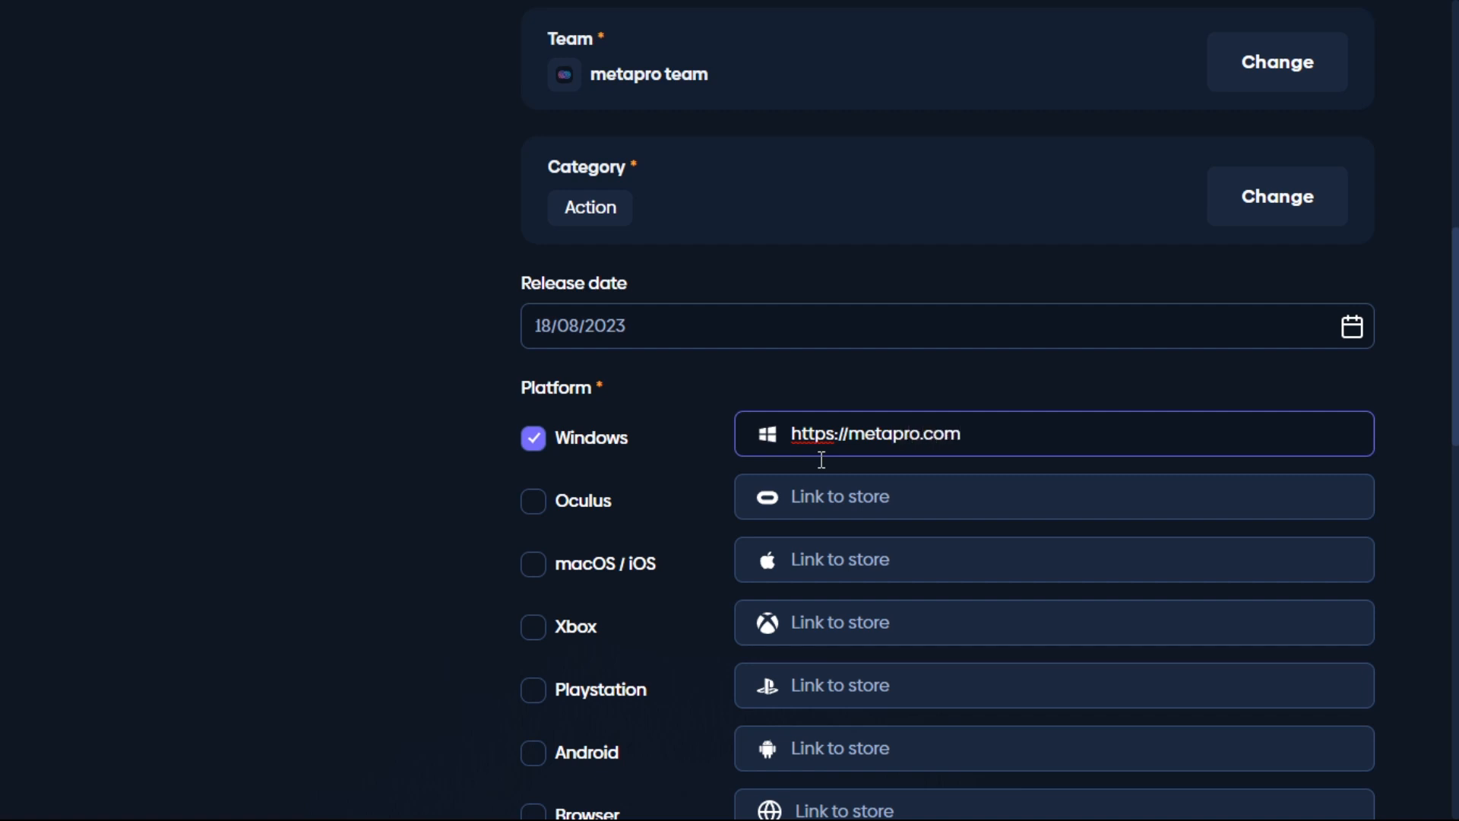
{"action": "scroll", "coordinate": [722, 448], "scroll_direction": "down", "scroll_amount": 3}
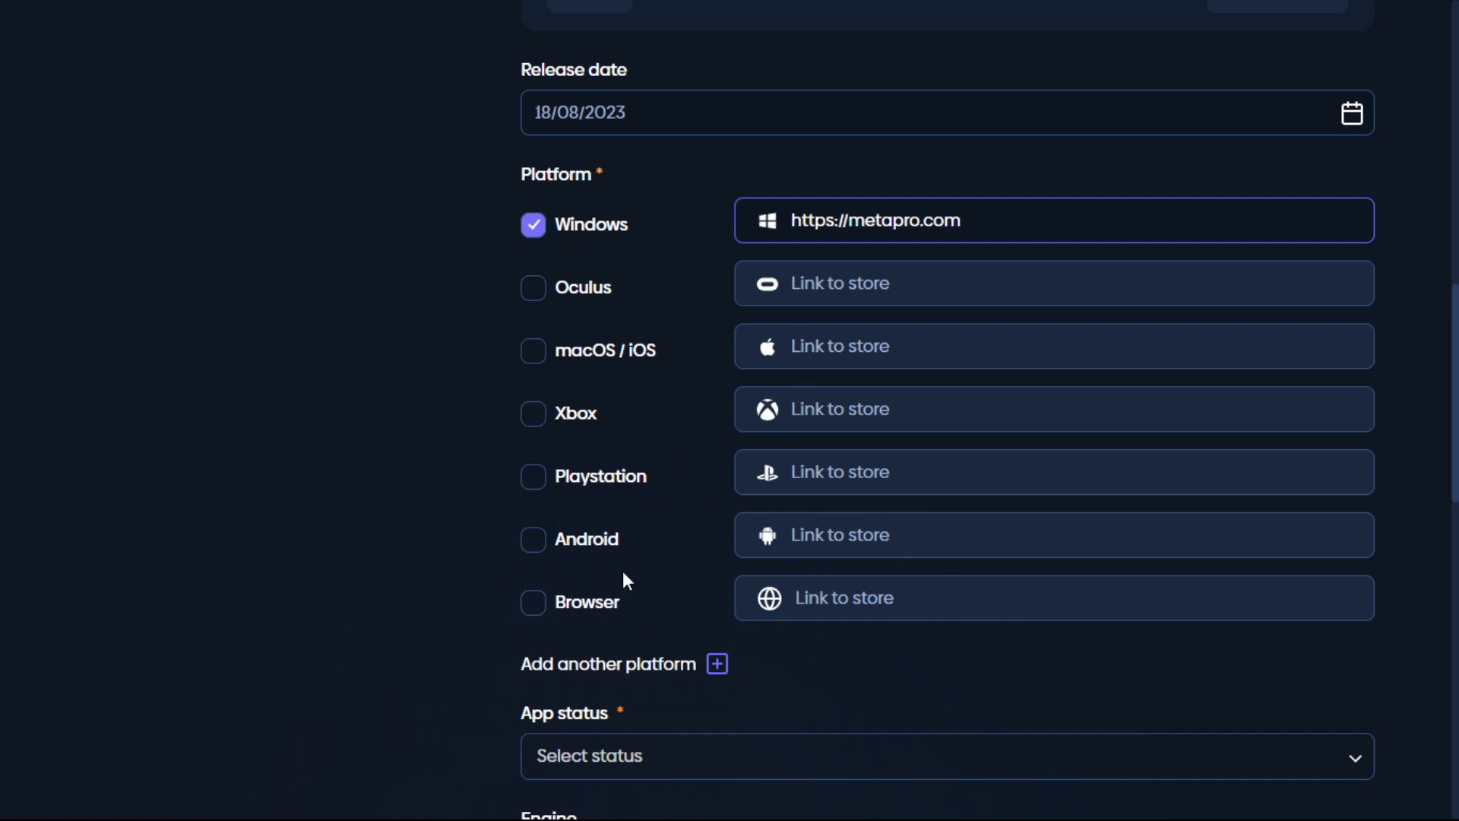
{"action": "scroll", "coordinate": [628, 586], "scroll_direction": "down", "scroll_amount": 2}
{"action": "scroll", "coordinate": [631, 555], "scroll_direction": "down", "scroll_amount": 2}
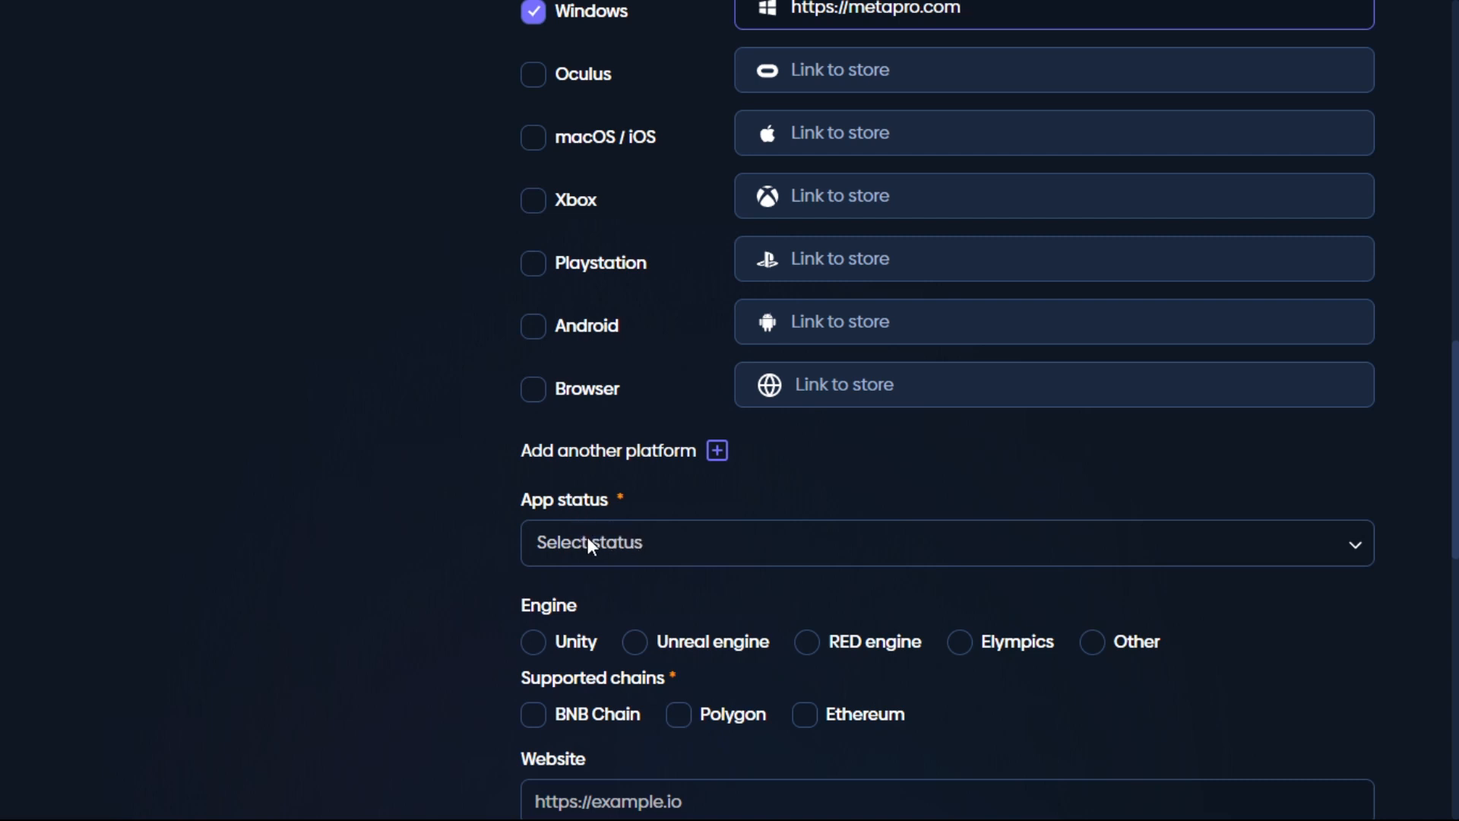
Step: Set the app status to In development, engine to Unity, and tick BNB Chain
{"action": "left_click", "coordinate": [847, 554]}
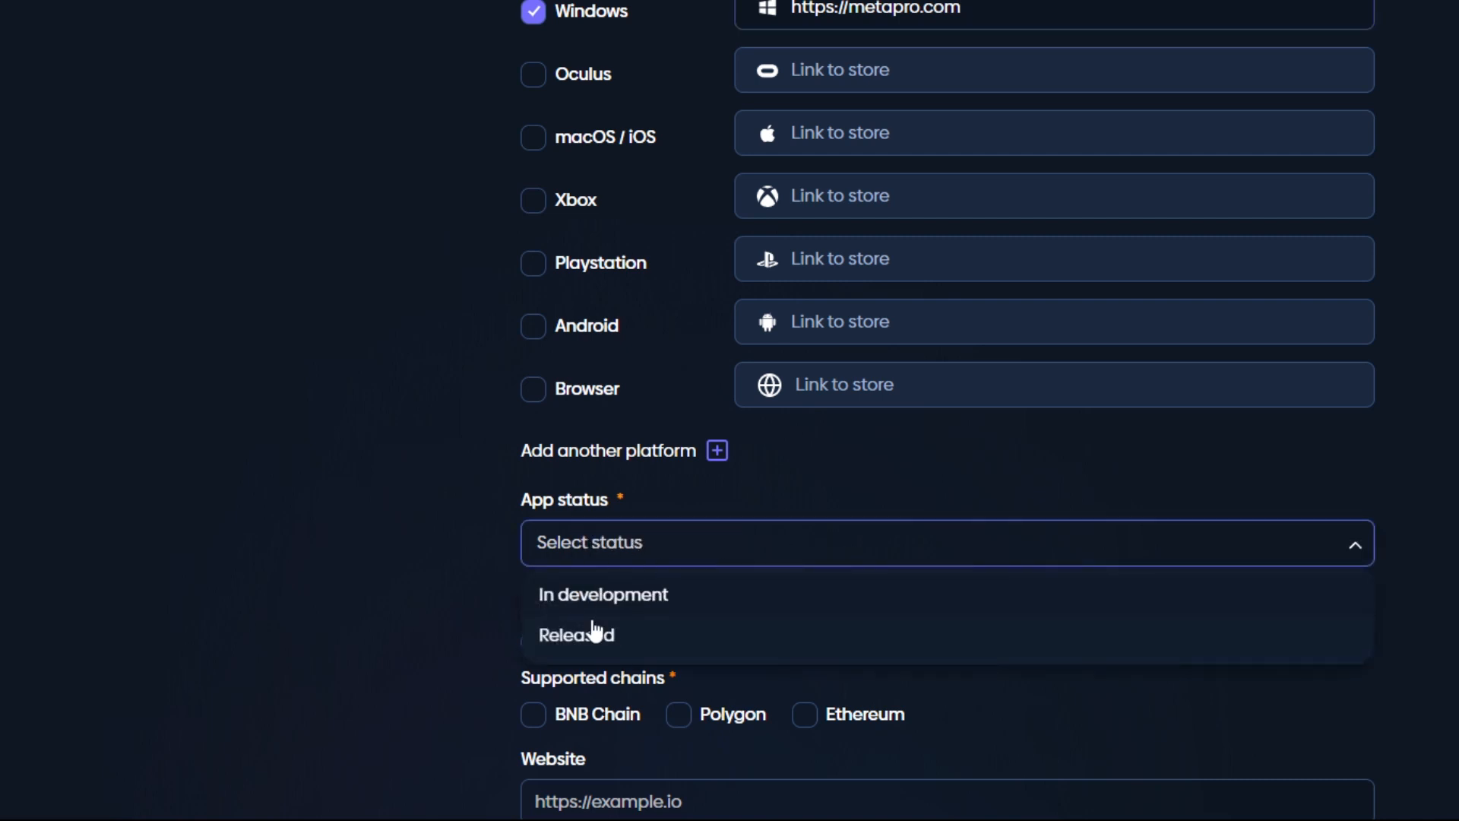
{"action": "left_click", "coordinate": [625, 598]}
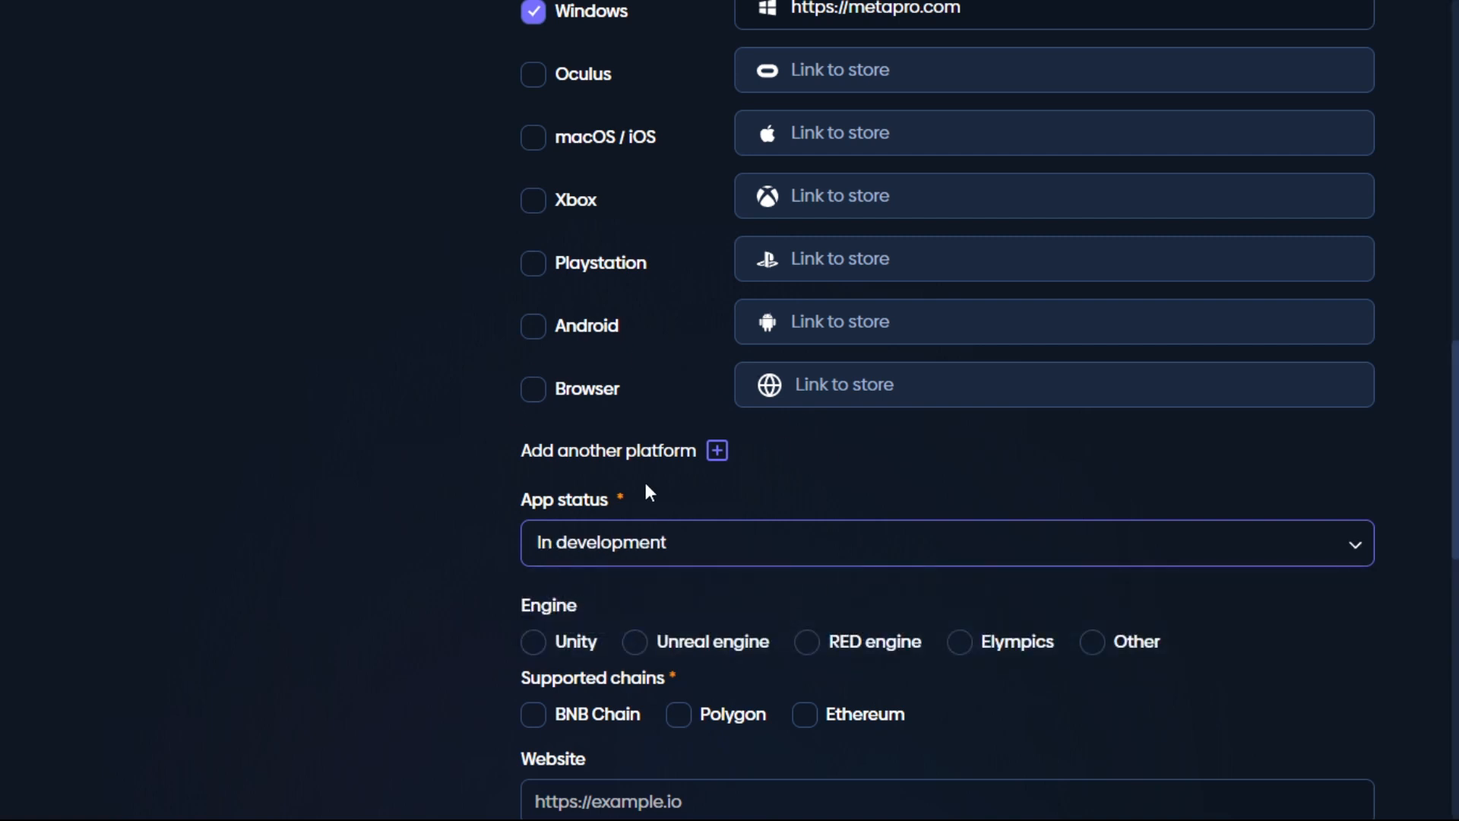
{"action": "scroll", "coordinate": [674, 502], "scroll_direction": "down", "scroll_amount": 1}
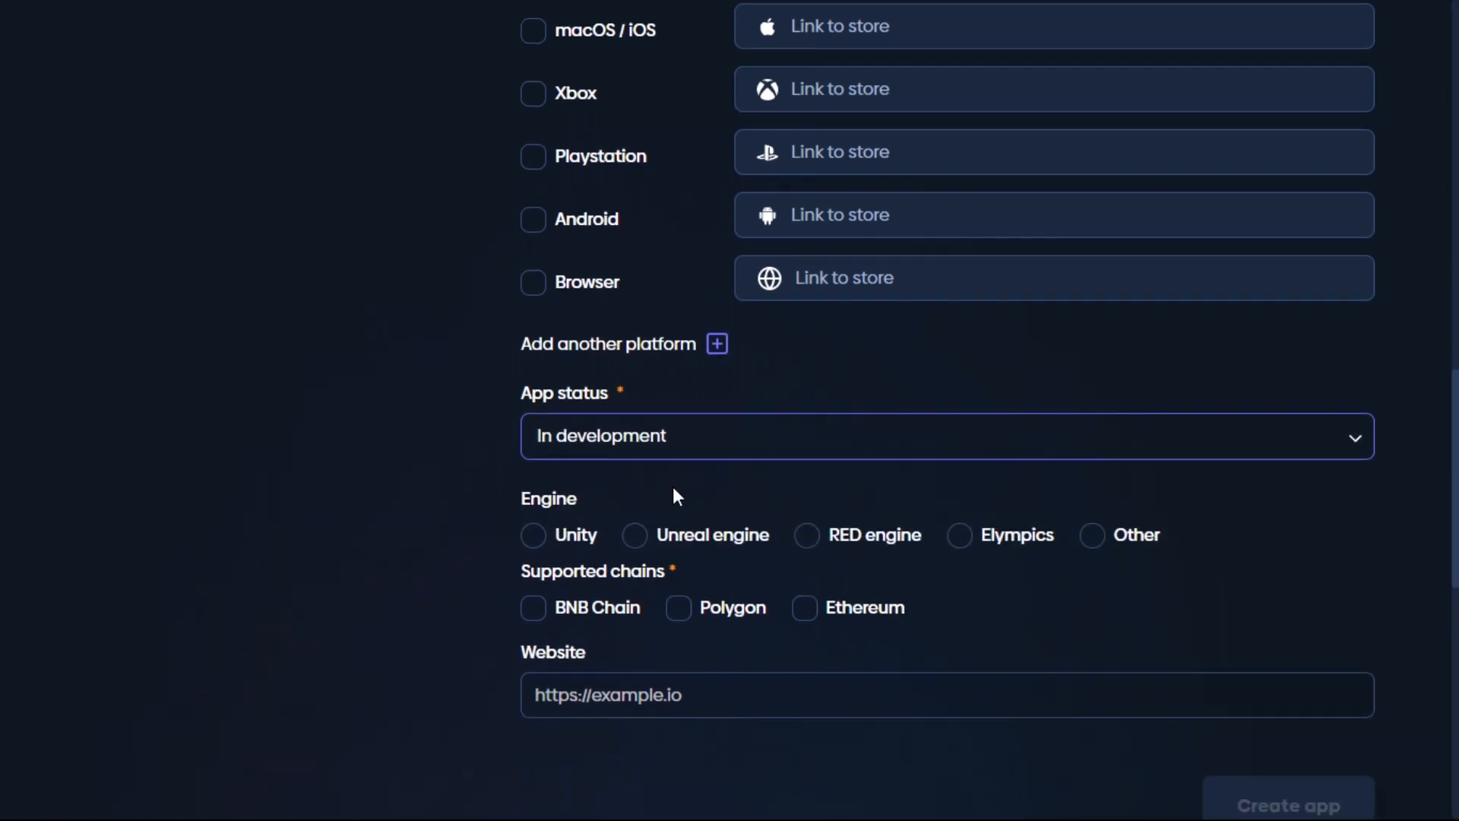
{"action": "left_click", "coordinate": [544, 541]}
{"action": "scroll", "coordinate": [459, 487], "scroll_direction": "down", "scroll_amount": 1}
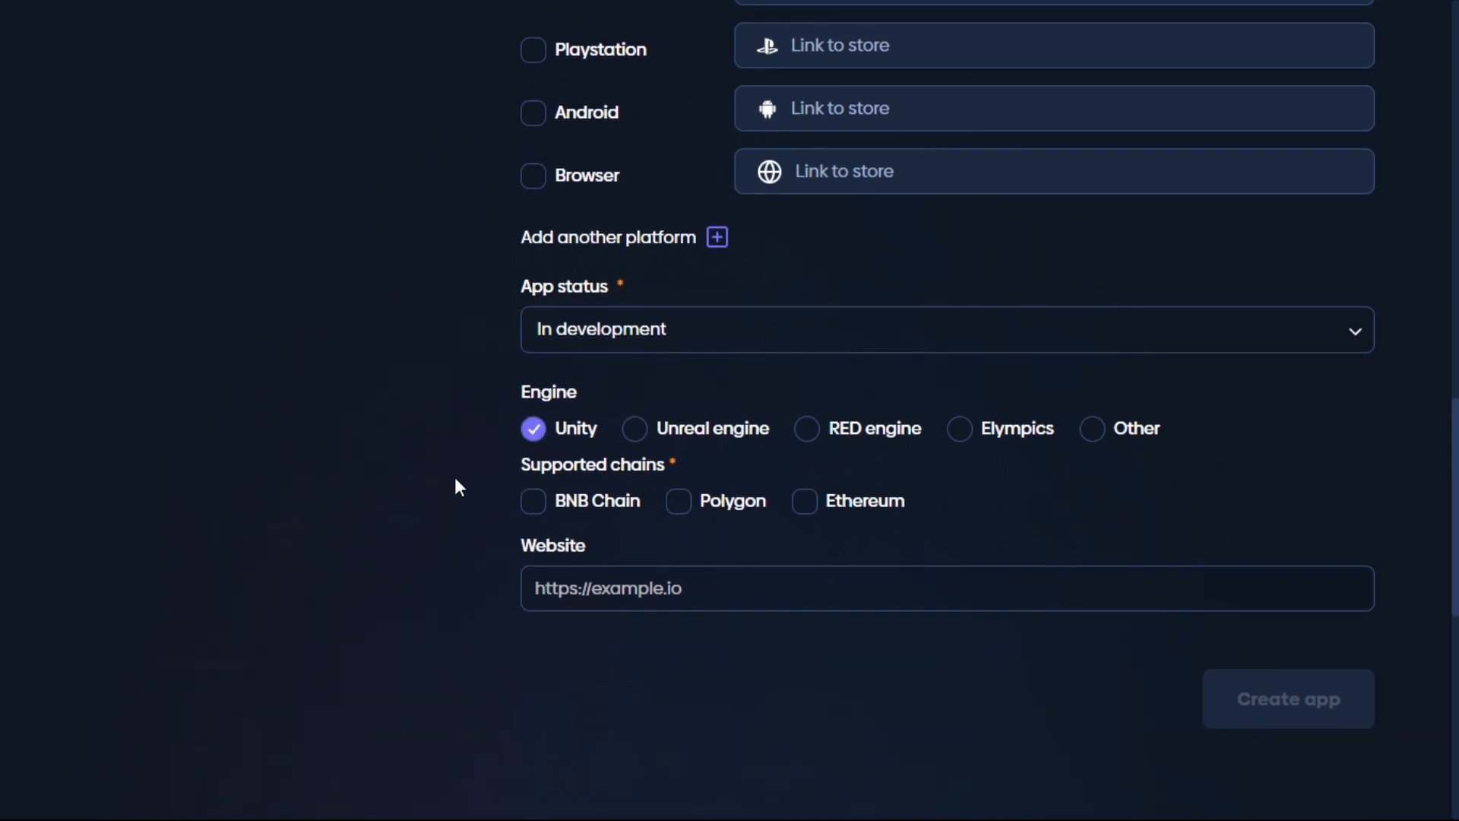
{"action": "left_click", "coordinate": [536, 506]}
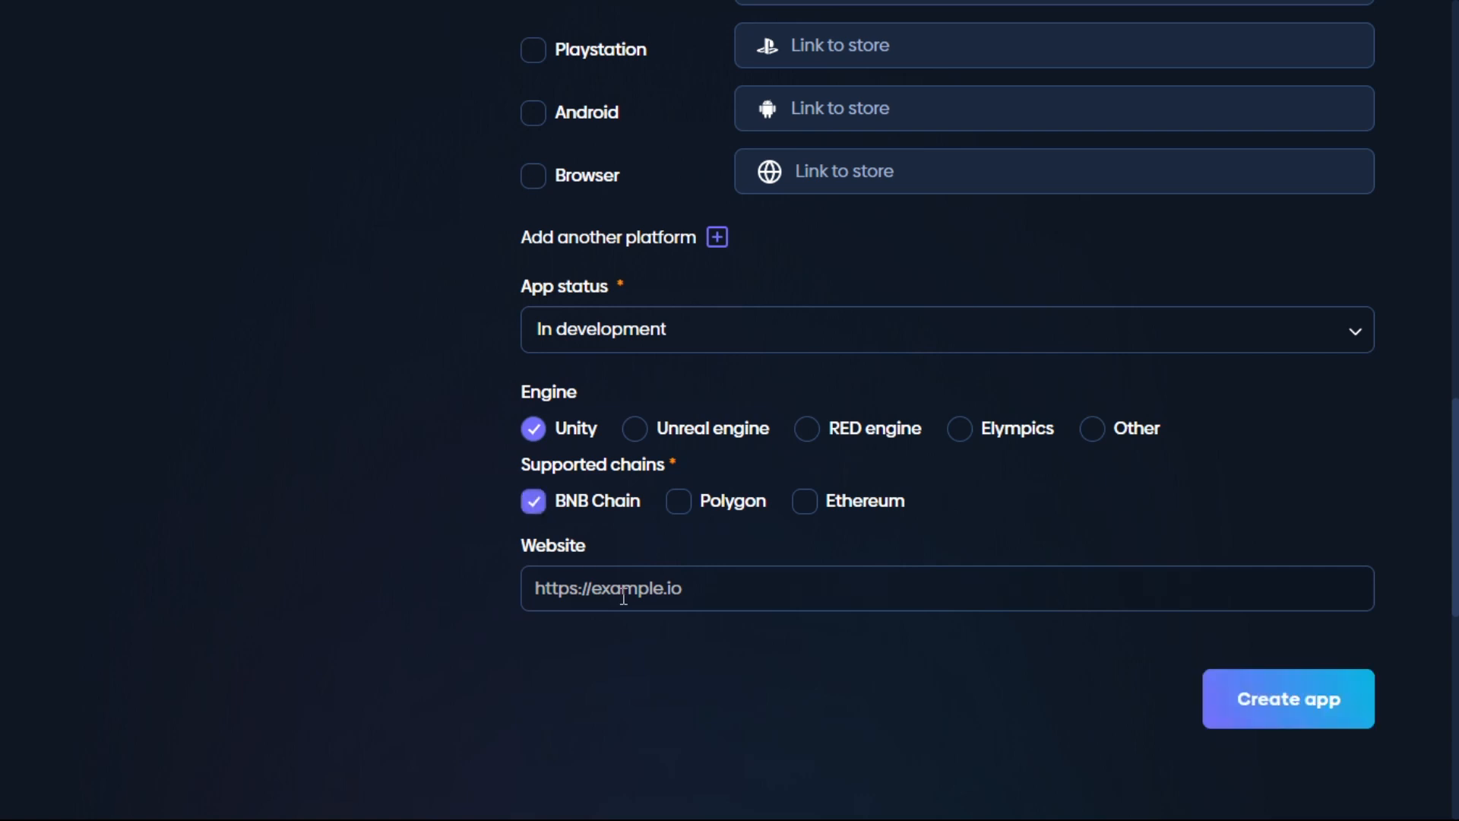
{"action": "left_click", "coordinate": [625, 598]}
{"action": "type", "text": "ht"}
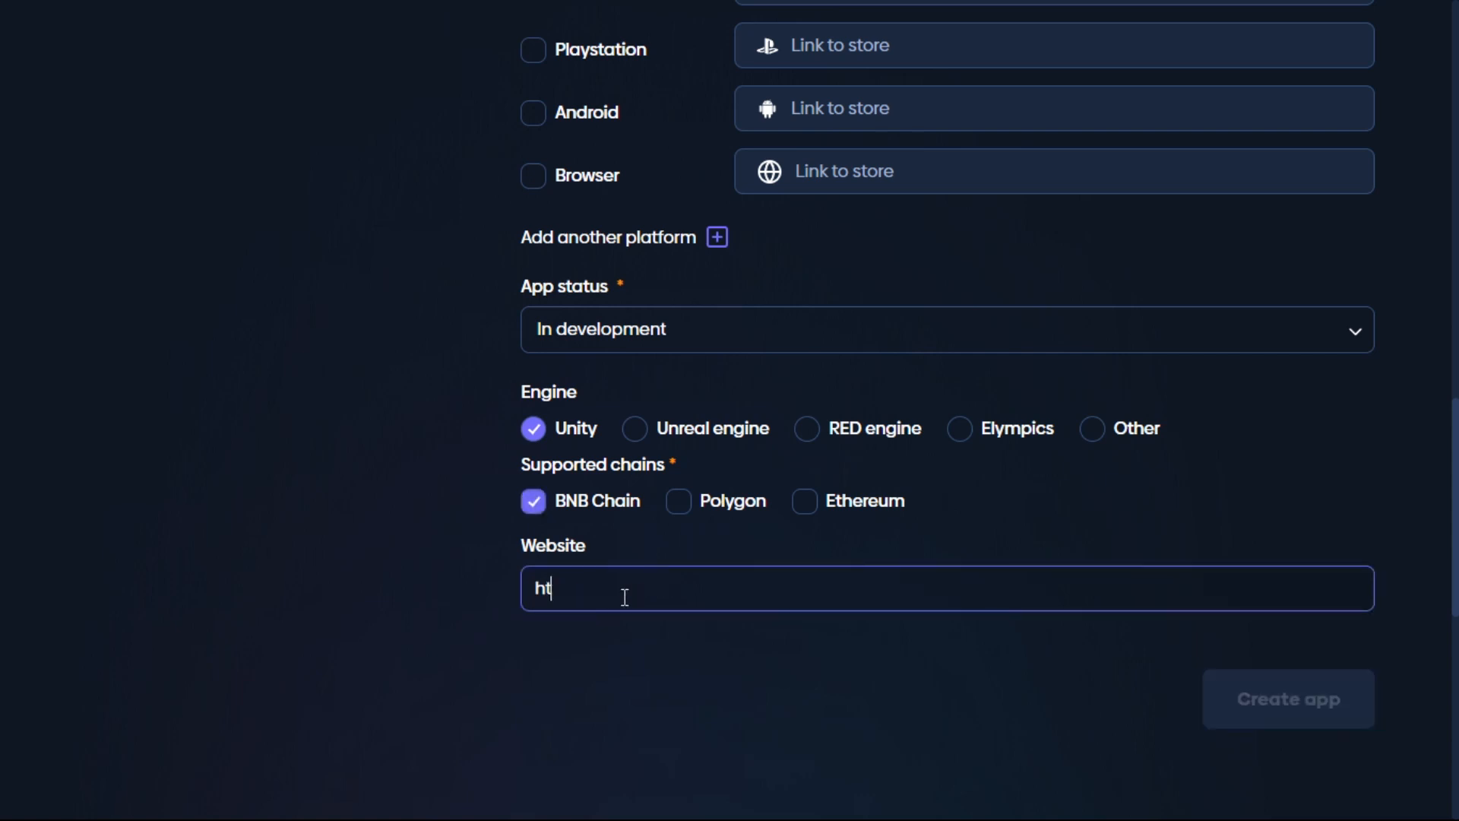
{"action": "type", "text": "tps://metapro.com"}
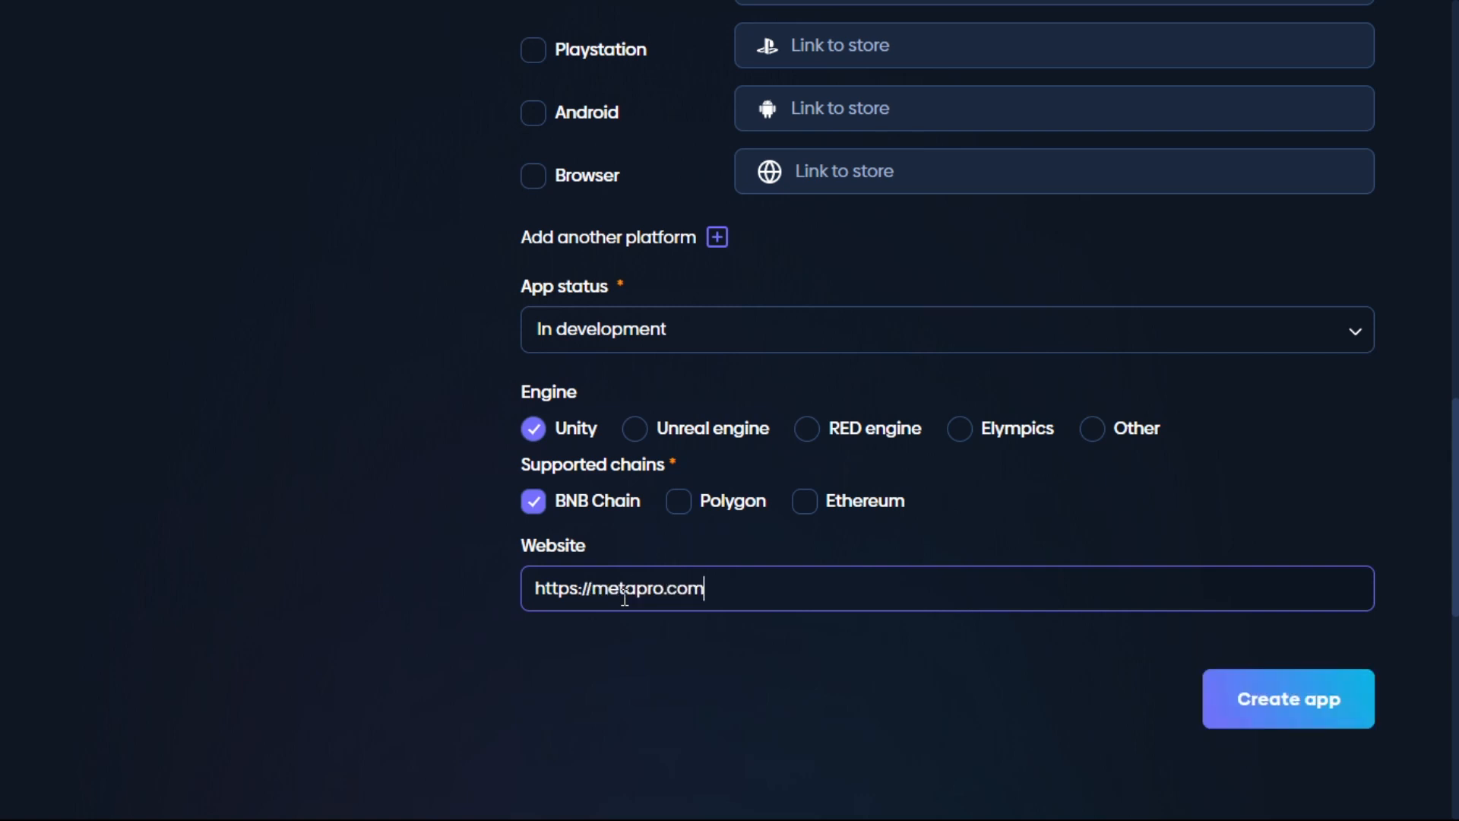
{"action": "scroll", "coordinate": [762, 536], "scroll_direction": "down", "scroll_amount": 2}
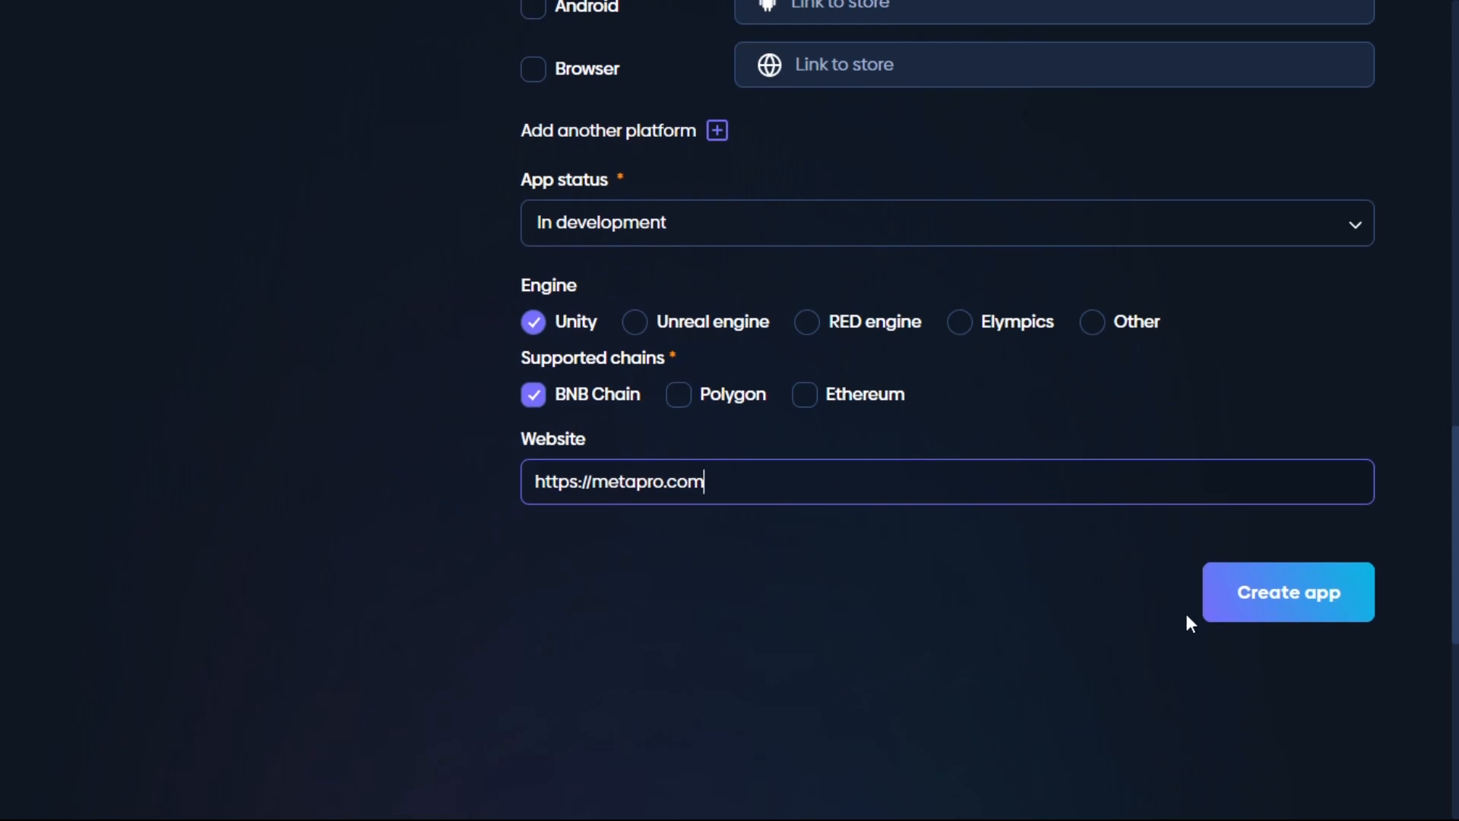
{"action": "left_click", "coordinate": [1212, 612]}
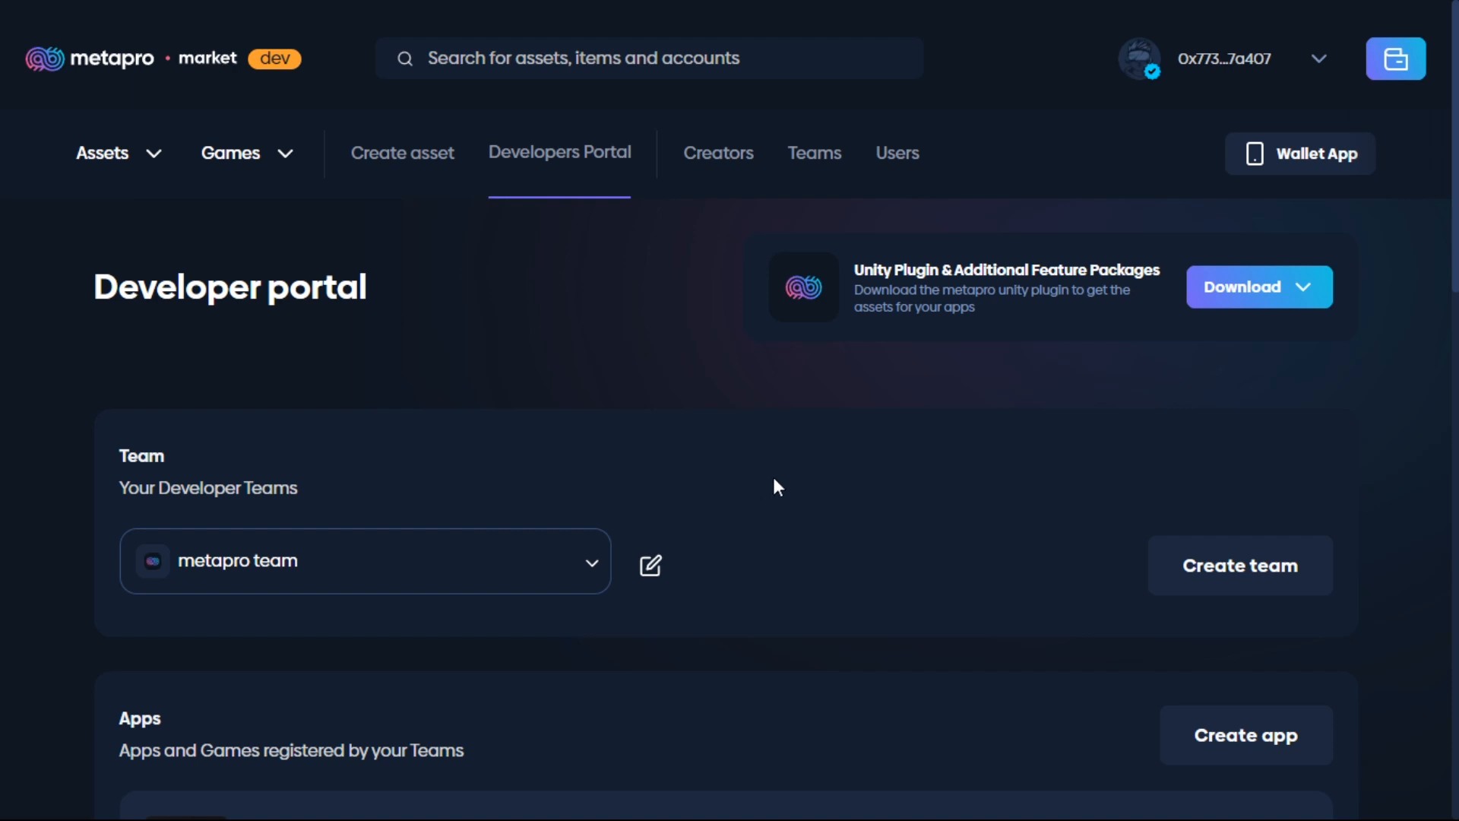
Step: Edit the 'Metapro games' app, rename it to 'Metapro game', and save the update
{"action": "scroll", "coordinate": [772, 473], "scroll_direction": "down", "scroll_amount": 3}
{"action": "scroll", "coordinate": [719, 609], "scroll_direction": "up", "scroll_amount": 2}
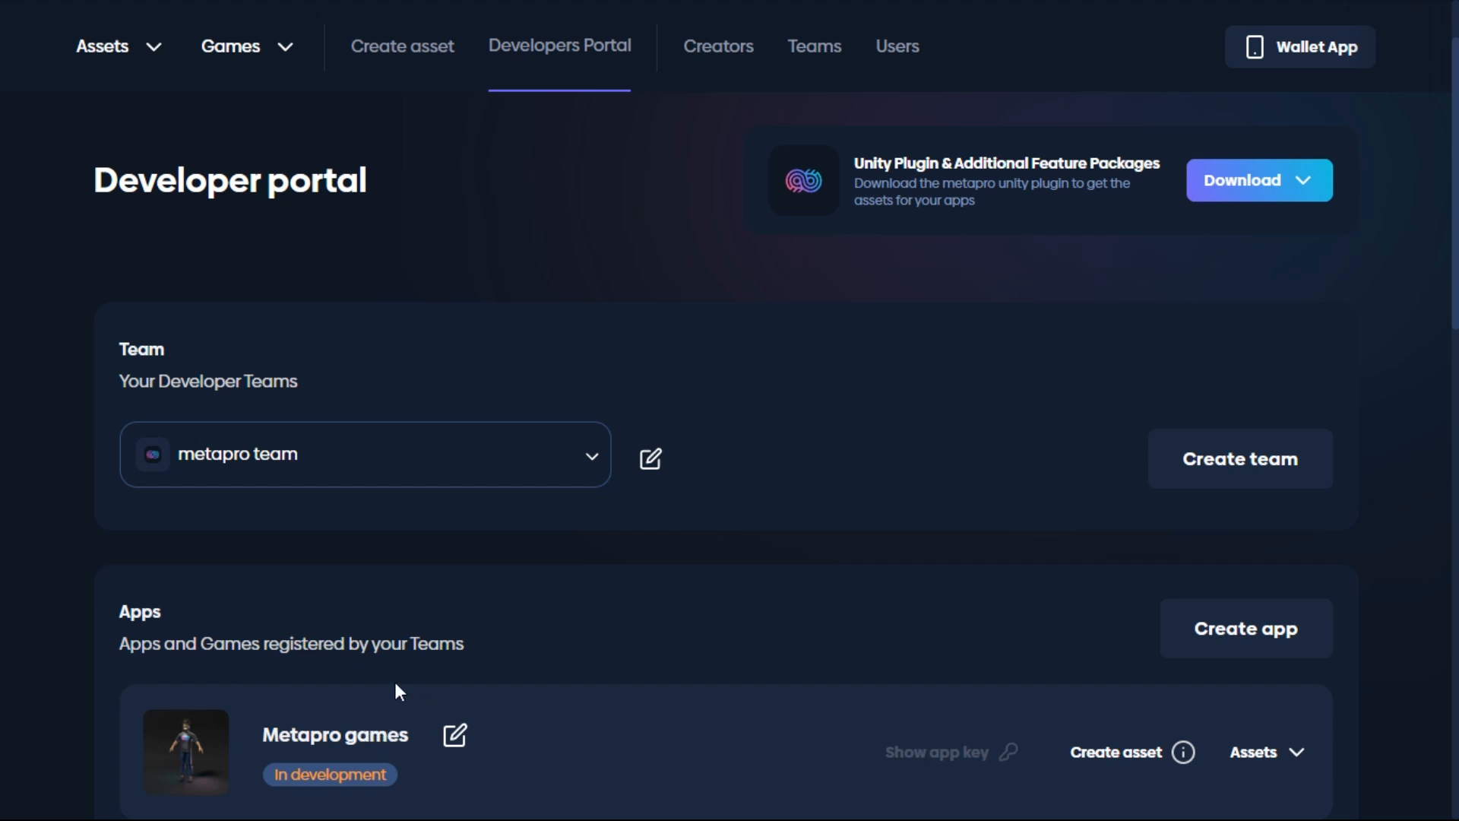
{"action": "left_click", "coordinate": [456, 736]}
{"action": "scroll", "coordinate": [403, 454], "scroll_direction": "down", "scroll_amount": 2}
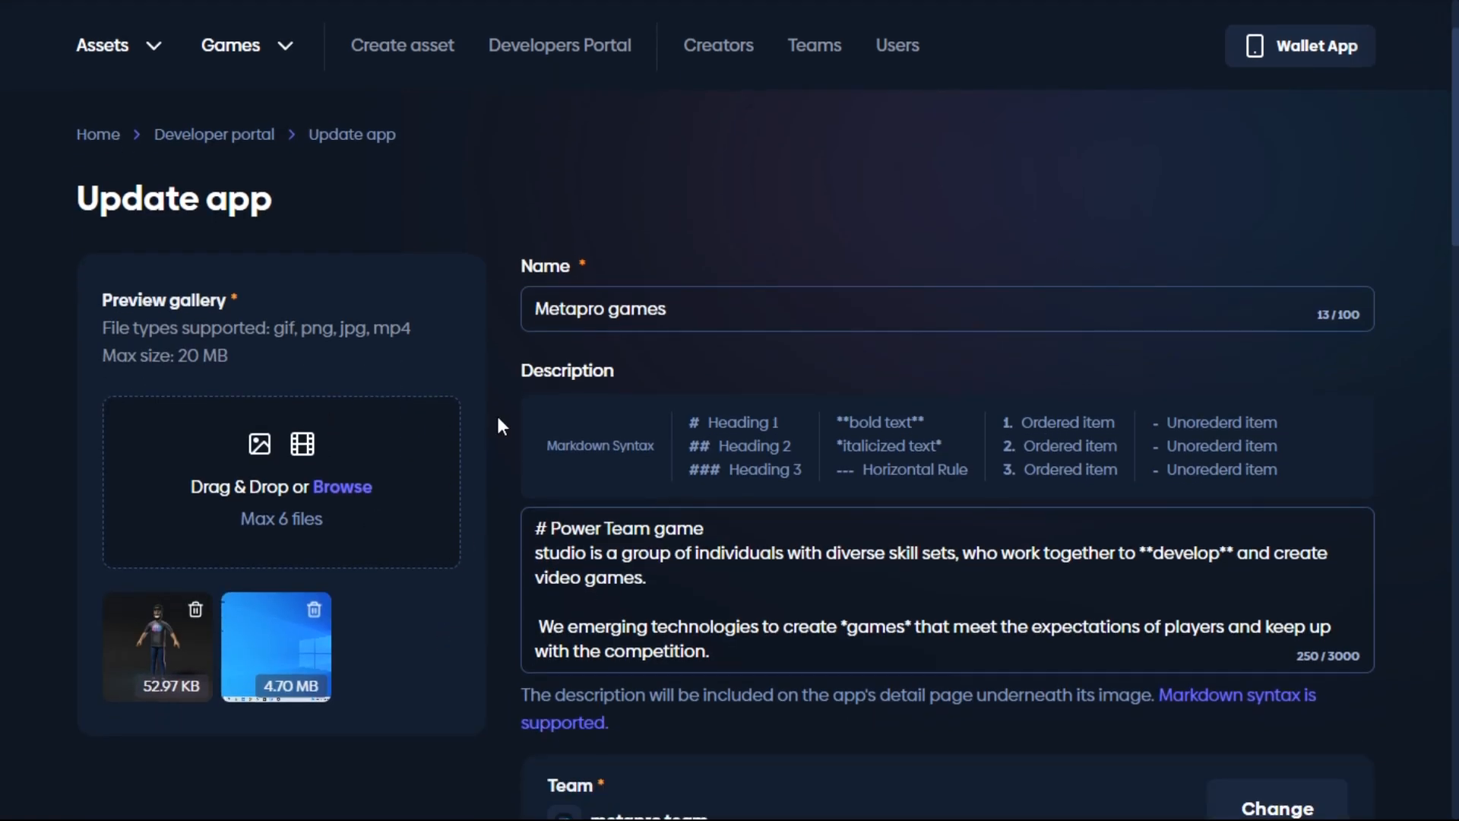
{"action": "left_click", "coordinate": [693, 321]}
{"action": "key", "text": "BackSpace"}
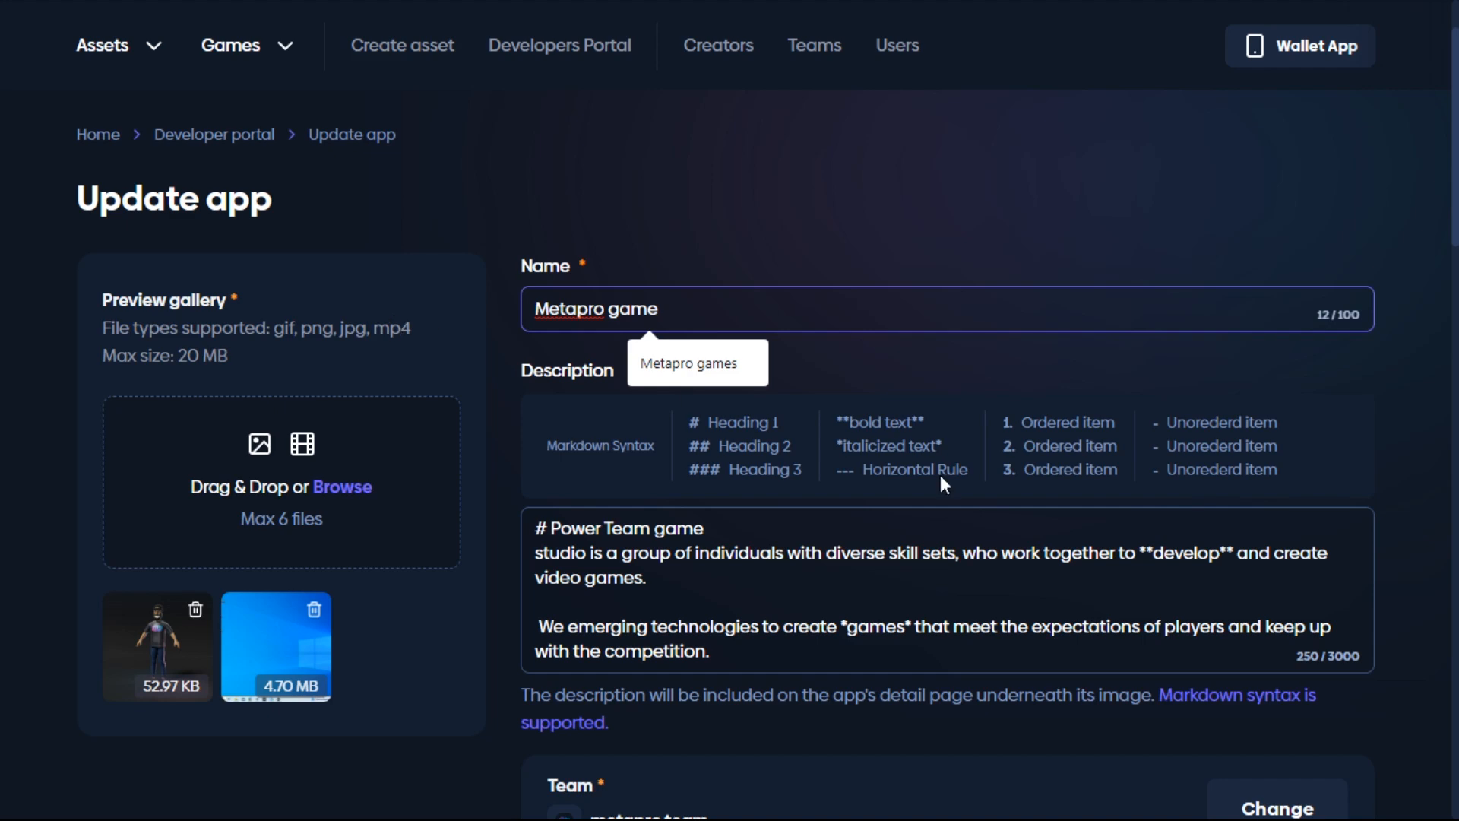
{"action": "scroll", "coordinate": [1042, 479], "scroll_direction": "down", "scroll_amount": 15}
{"action": "scroll", "coordinate": [1029, 457], "scroll_direction": "down", "scroll_amount": 5}
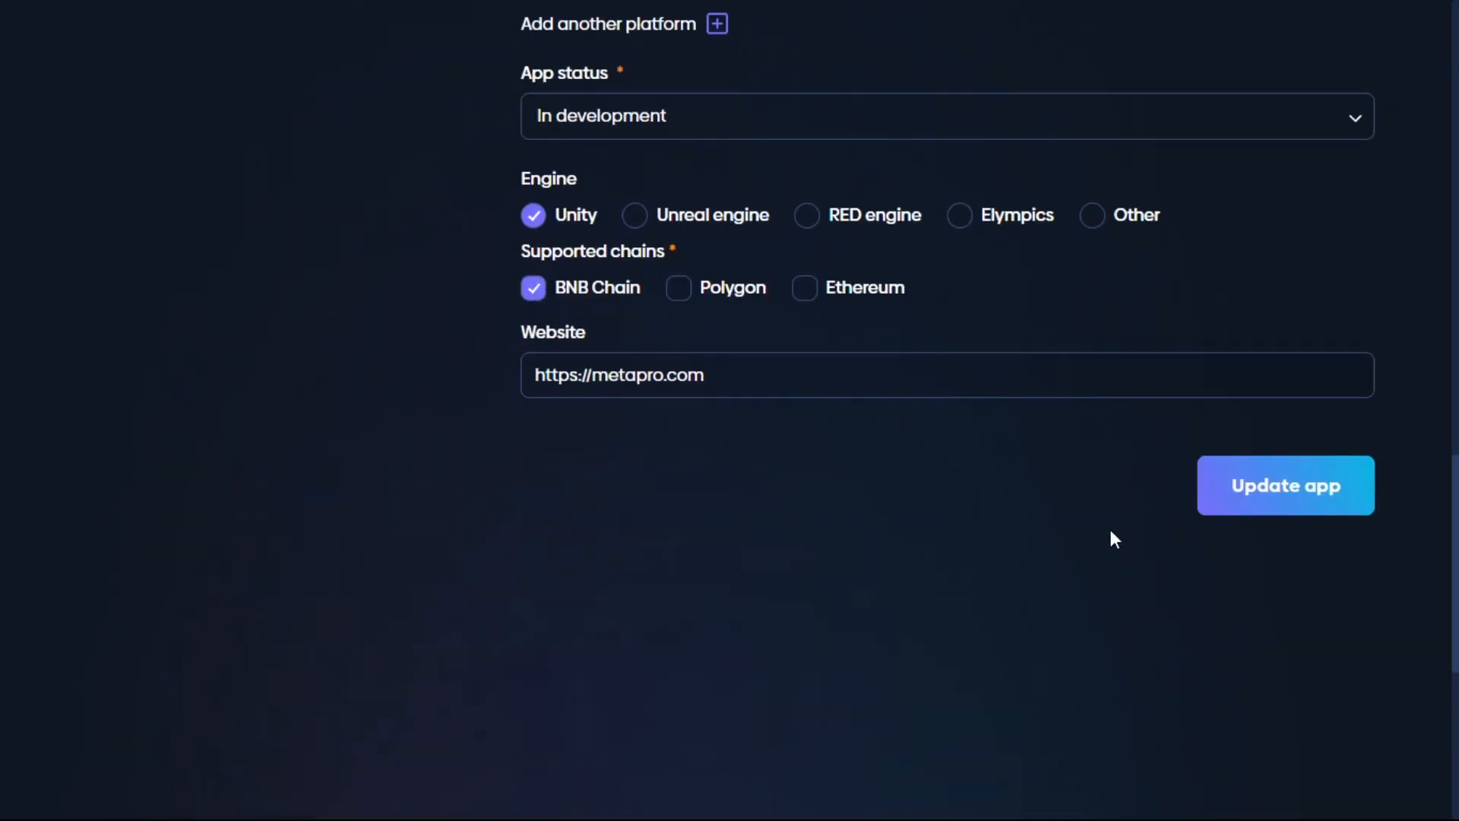
{"action": "left_click", "coordinate": [1246, 510]}
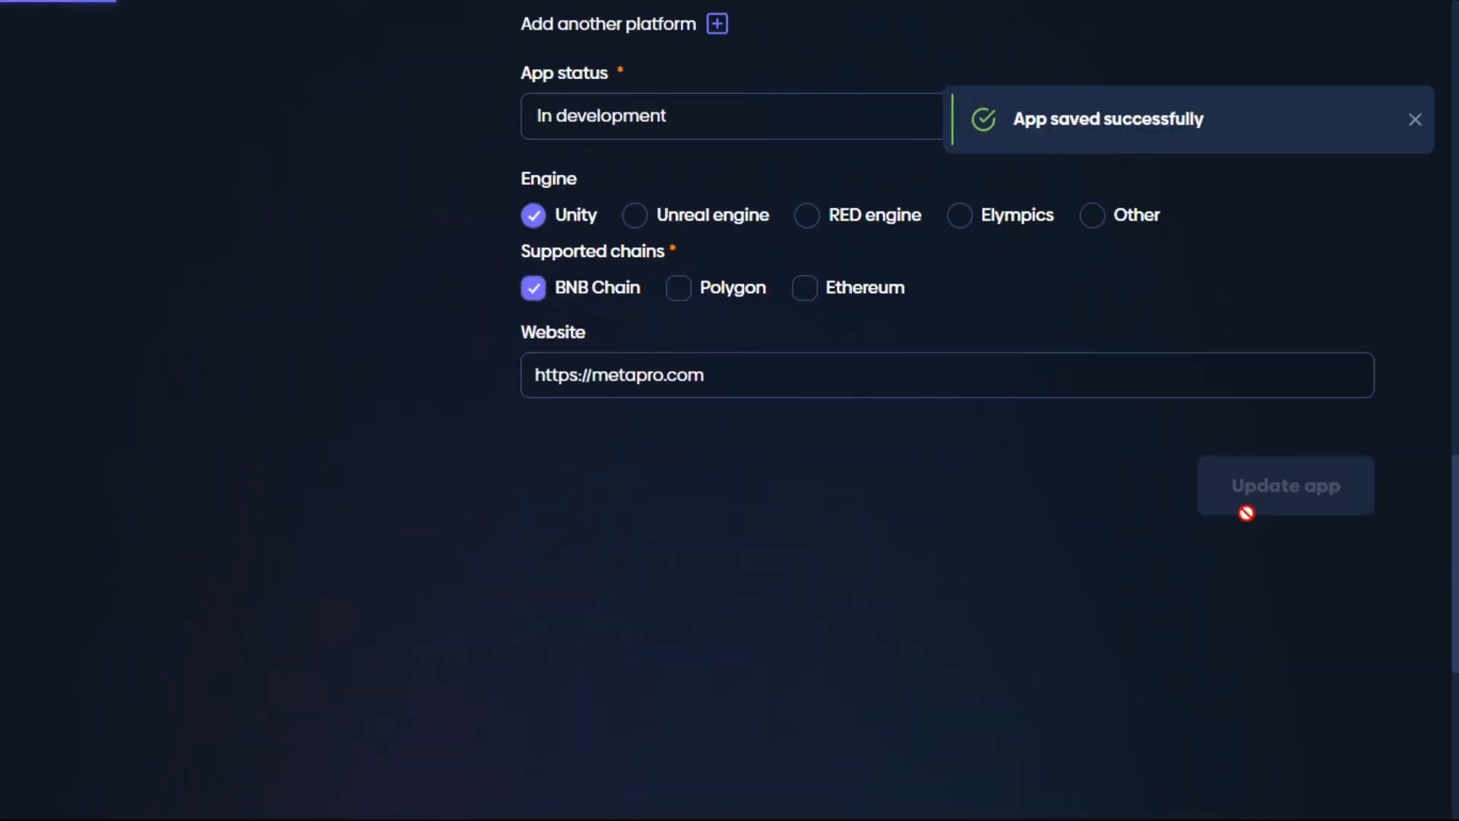
{"action": "scroll", "coordinate": [850, 373], "scroll_direction": "down", "scroll_amount": 4}
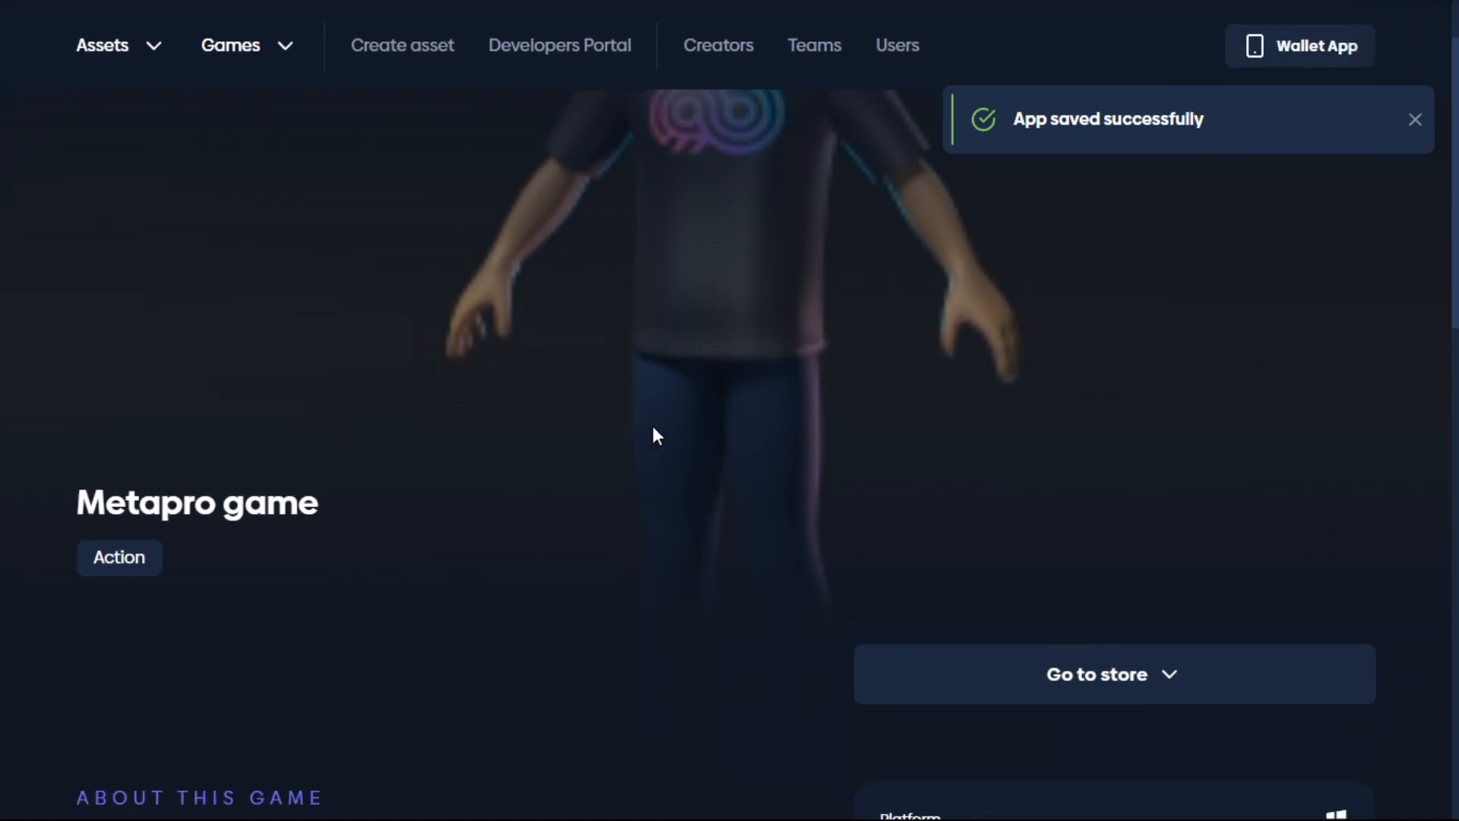
Step: Show all apps from the Games menu, with Metapro game listed first
{"action": "scroll", "coordinate": [506, 529], "scroll_direction": "up", "scroll_amount": 4}
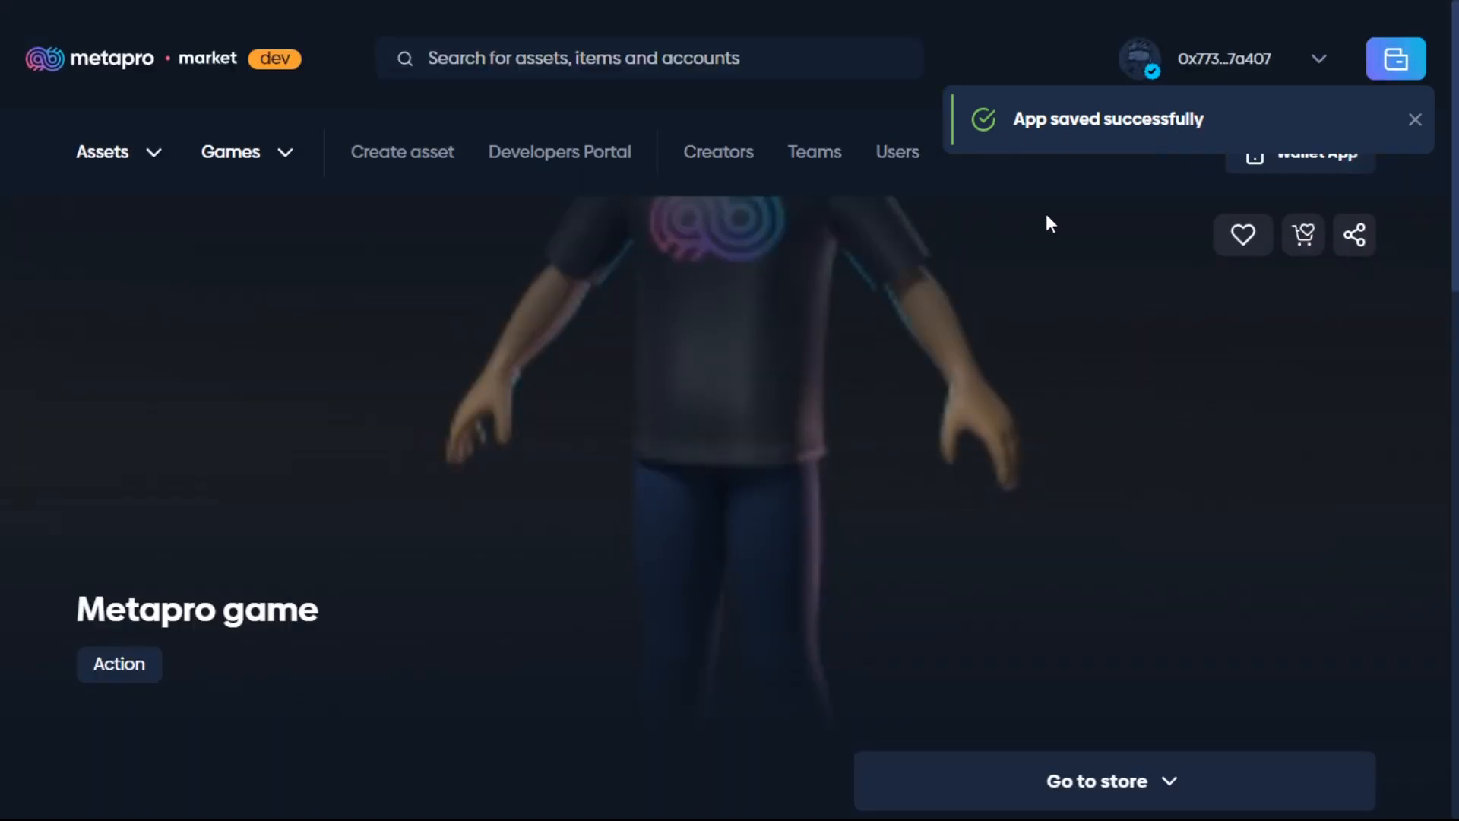
{"action": "left_click", "coordinate": [268, 160]}
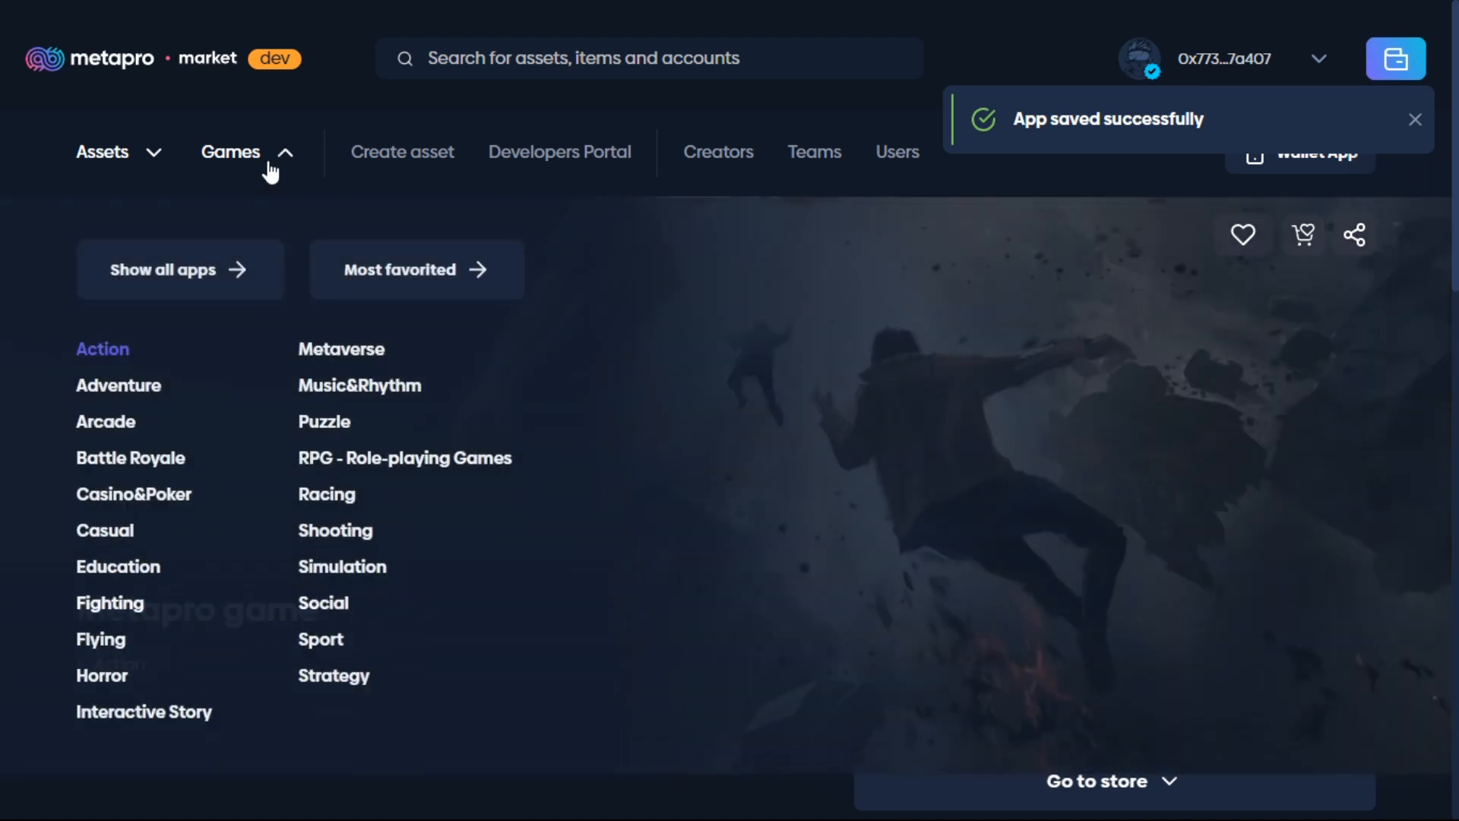
{"action": "left_click", "coordinate": [182, 278]}
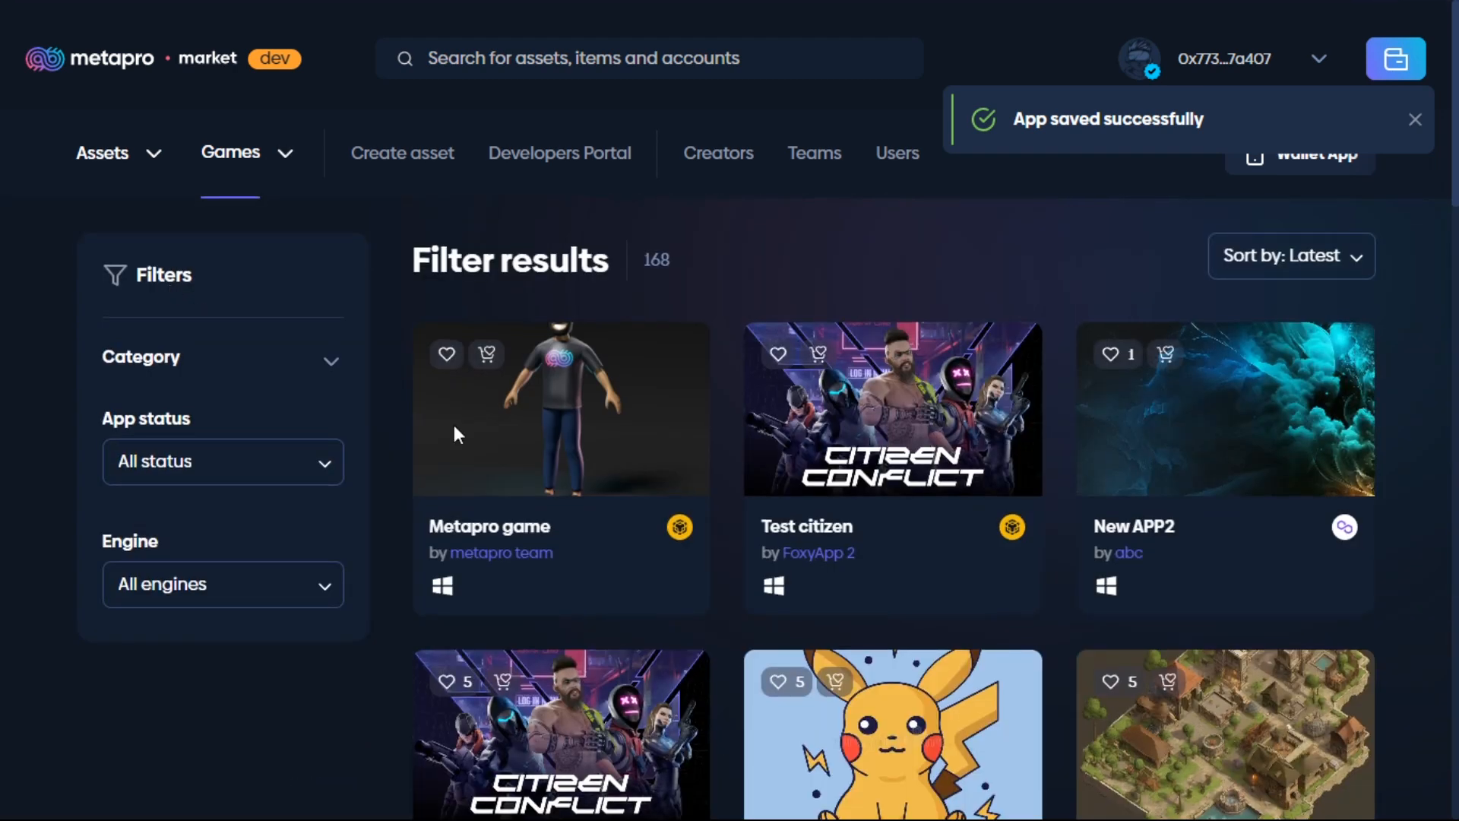